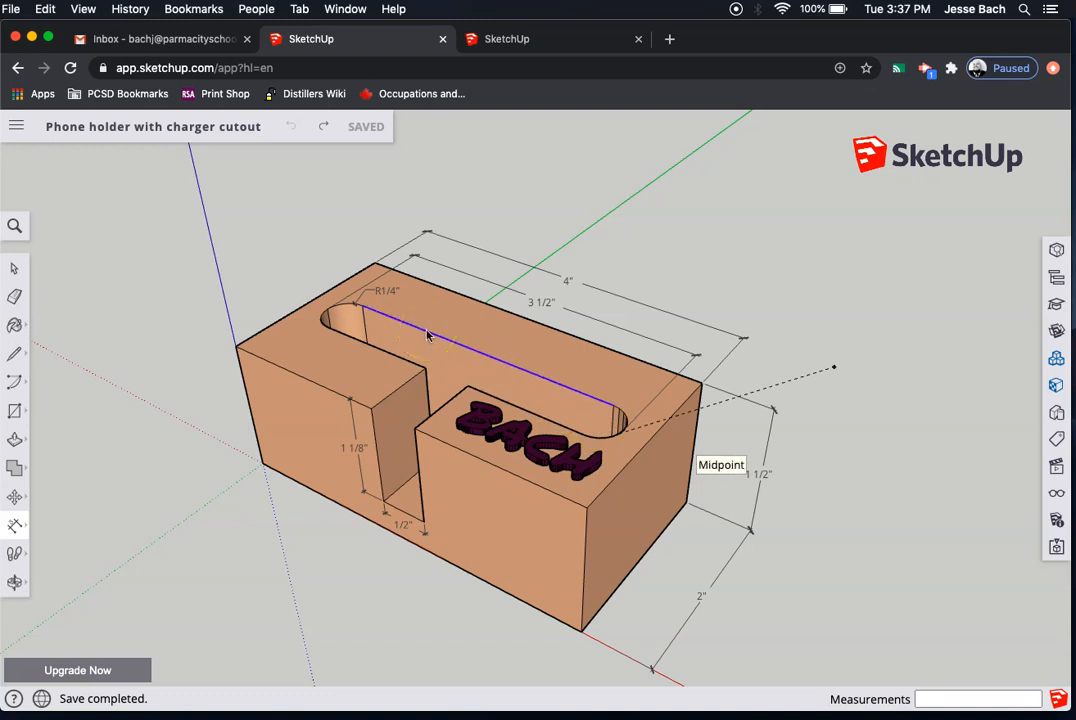
{"action": "mouse_move", "coordinate": [427, 344]}
{"action": "left_mouse_down"}
{"action": "mouse_move", "coordinate": [418, 402]}
{"action": "mouse_move", "coordinate": [436, 382]}
{"action": "mouse_move", "coordinate": [439, 350]}
{"action": "mouse_move", "coordinate": [437, 380]}
{"action": "mouse_move", "coordinate": [386, 503]}
{"action": "mouse_move", "coordinate": [410, 506]}
{"action": "mouse_move", "coordinate": [401, 485]}
{"action": "mouse_move", "coordinate": [418, 480]}
{"action": "mouse_move", "coordinate": [413, 490]}
{"action": "mouse_move", "coordinate": [399, 483]}
{"action": "mouse_move", "coordinate": [421, 427]}
{"action": "mouse_move", "coordinate": [405, 437]}
{"action": "mouse_move", "coordinate": [416, 430]}
{"action": "mouse_move", "coordinate": [386, 488]}
{"action": "mouse_move", "coordinate": [384, 330]}
{"action": "mouse_move", "coordinate": [468, 366]}
{"action": "mouse_move", "coordinate": [423, 360]}
{"action": "mouse_move", "coordinate": [362, 485]}
{"action": "mouse_move", "coordinate": [415, 449]}
{"action": "mouse_move", "coordinate": [405, 424]}
{"action": "mouse_move", "coordinate": [432, 415]}
{"action": "mouse_move", "coordinate": [648, 427]}
{"action": "mouse_move", "coordinate": [652, 438]}
{"action": "left_mouse_up"}
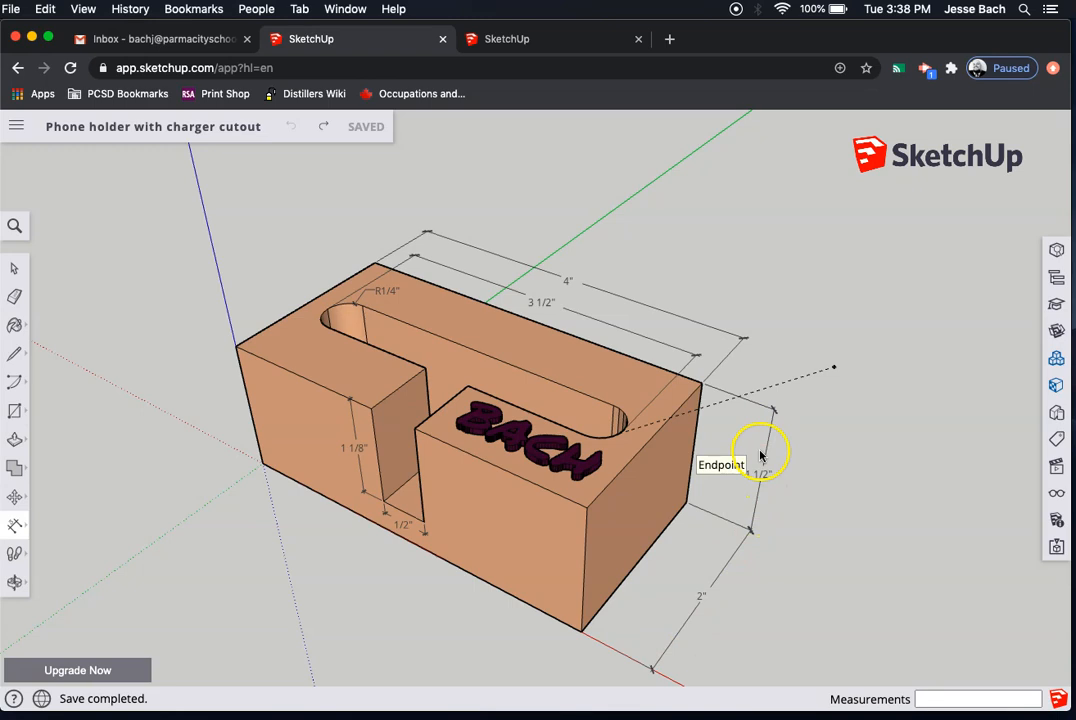
Create a new untitled model alongside the finished phone holder and erase the default human figure.
{"action": "left_click", "coordinate": [544, 38]}
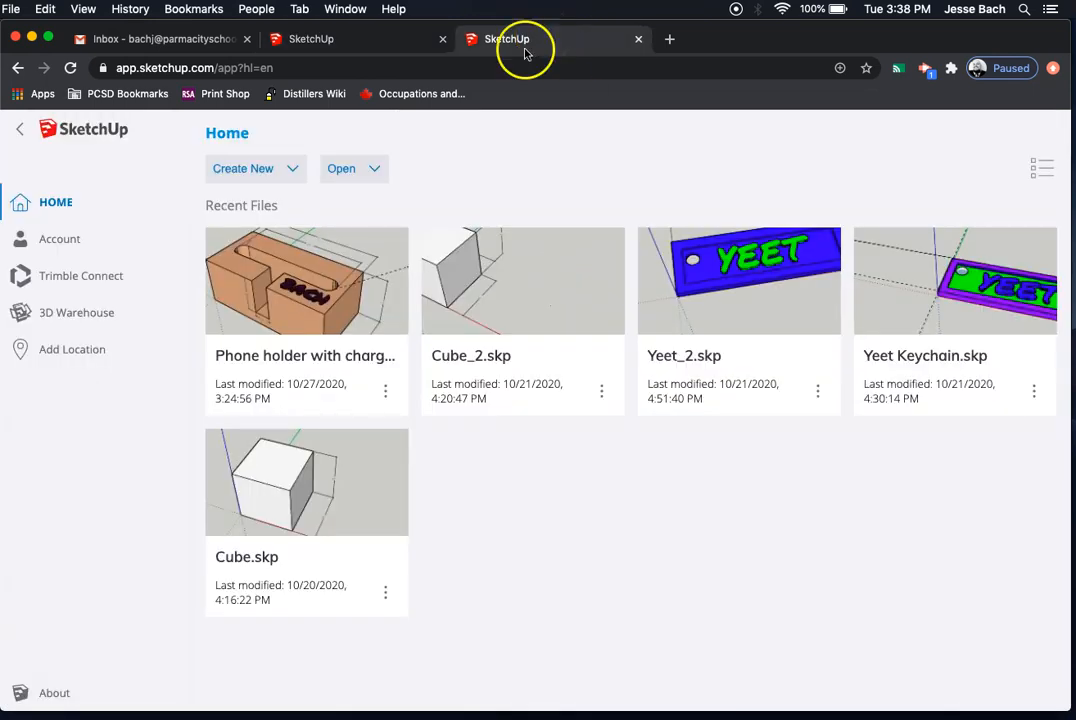
{"action": "left_click", "coordinate": [259, 171]}
{"action": "left_click", "coordinate": [269, 200]}
{"action": "left_click", "coordinate": [306, 374]}
{"action": "right_click", "coordinate": [305, 375]}
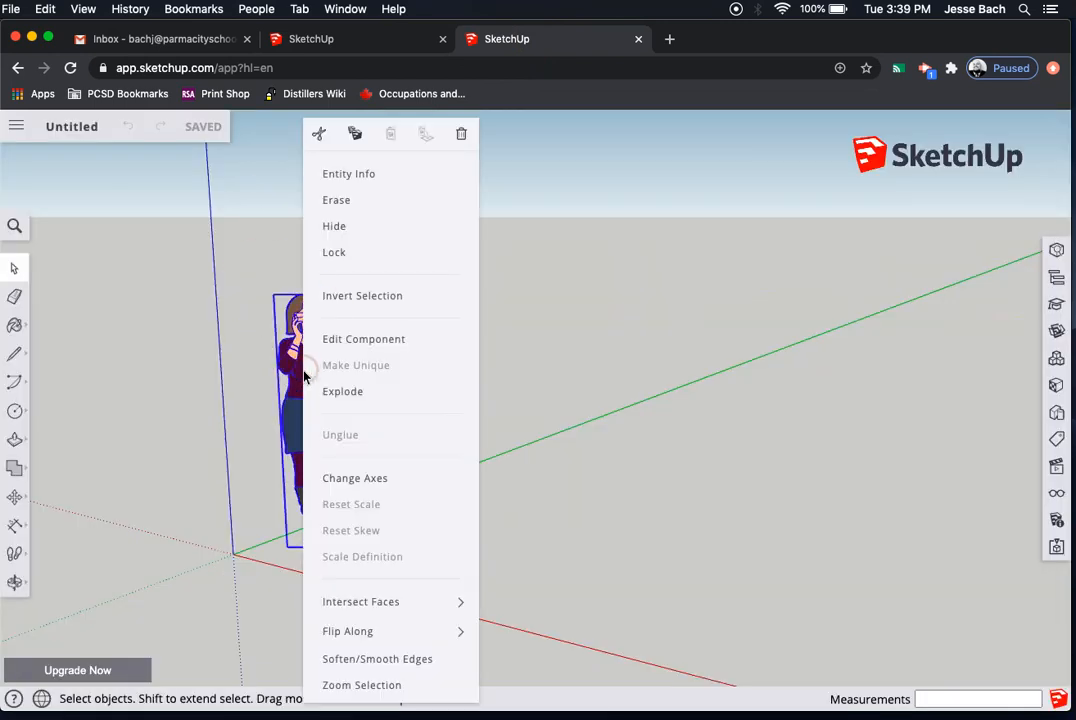
{"action": "left_click", "coordinate": [338, 205]}
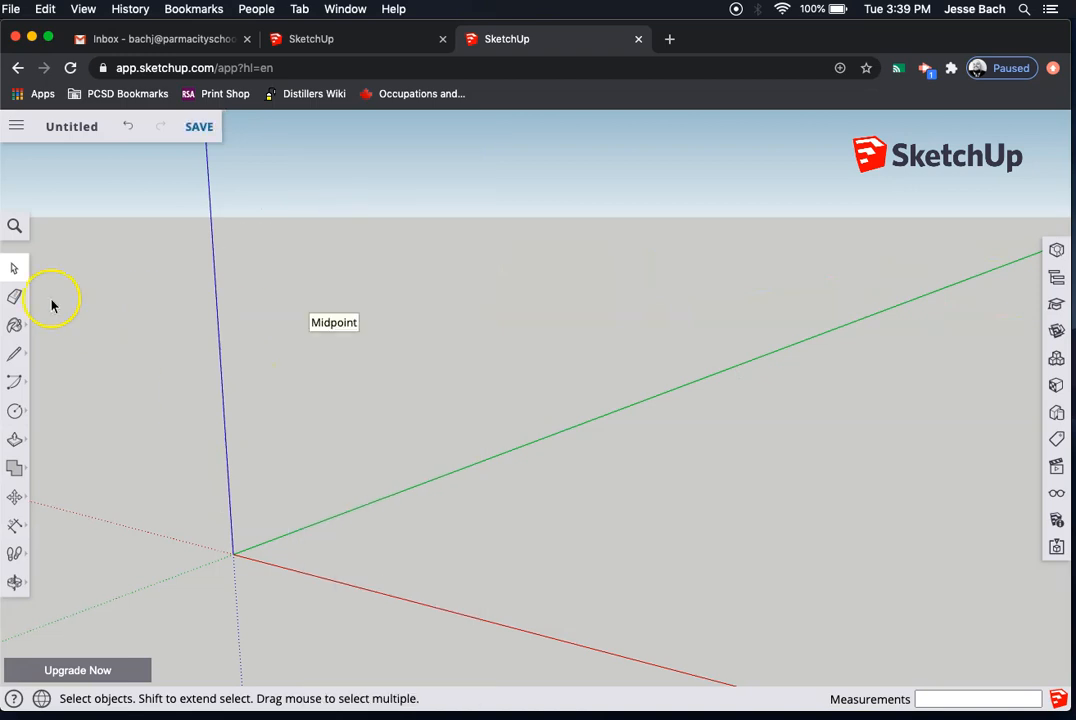
Draw a 2 by 4 inch rectangle on the ground plane with its first corner at the origin.
{"action": "left_click", "coordinate": [15, 410]}
{"action": "left_click", "coordinate": [56, 350]}
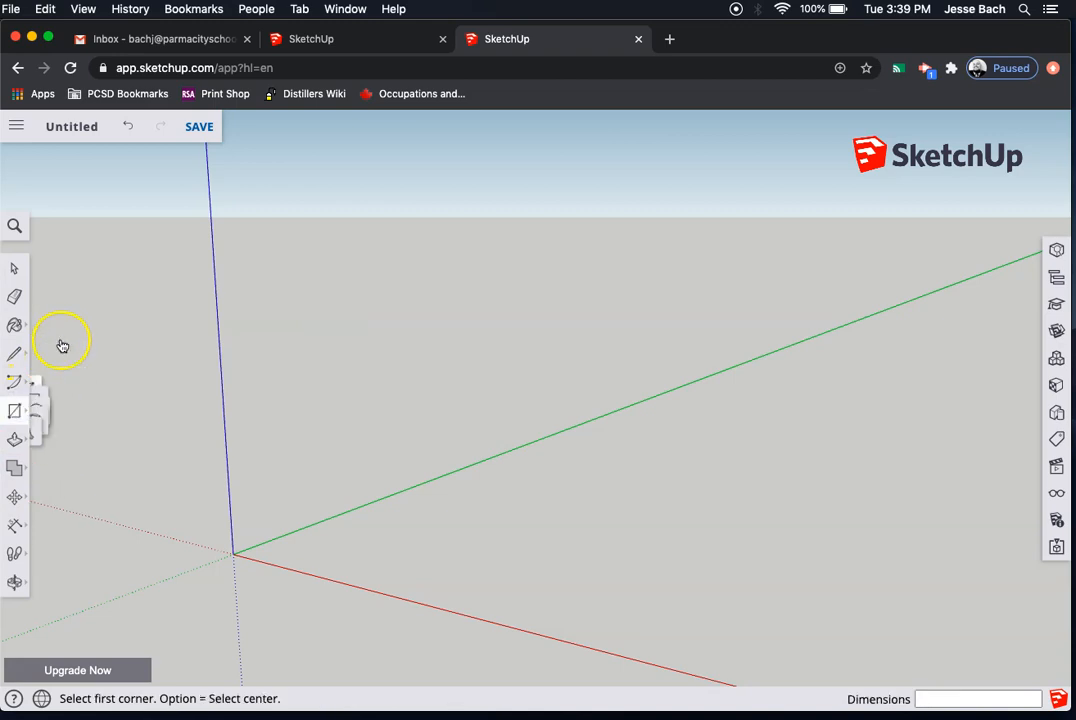
{"action": "left_click_drag", "start_coordinate": [232, 553], "coordinate": [475, 543]}
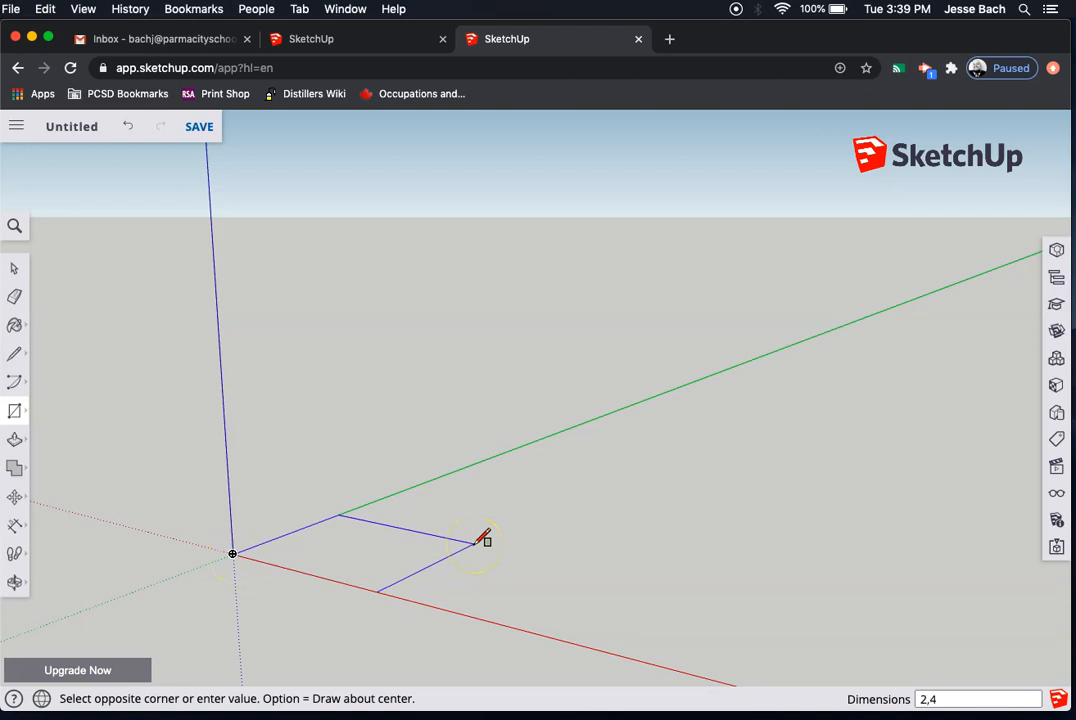
{"action": "key", "text": "Escape"}
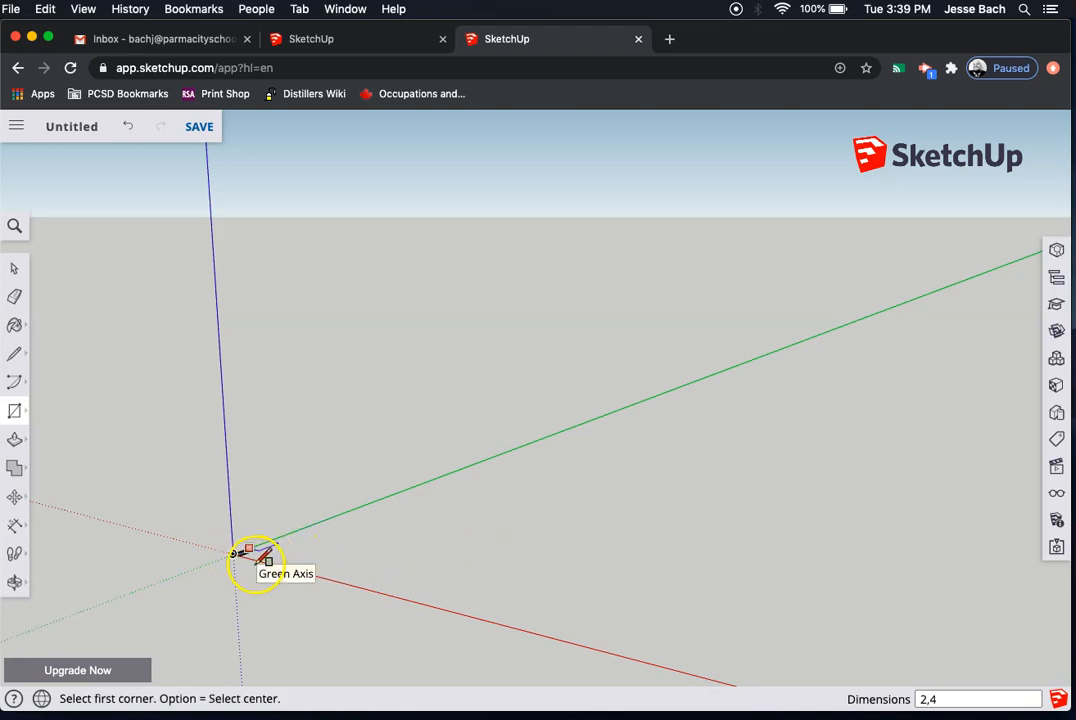
{"action": "middle_click_drag", "start_coordinate": [230, 585], "coordinate": [300, 243]}
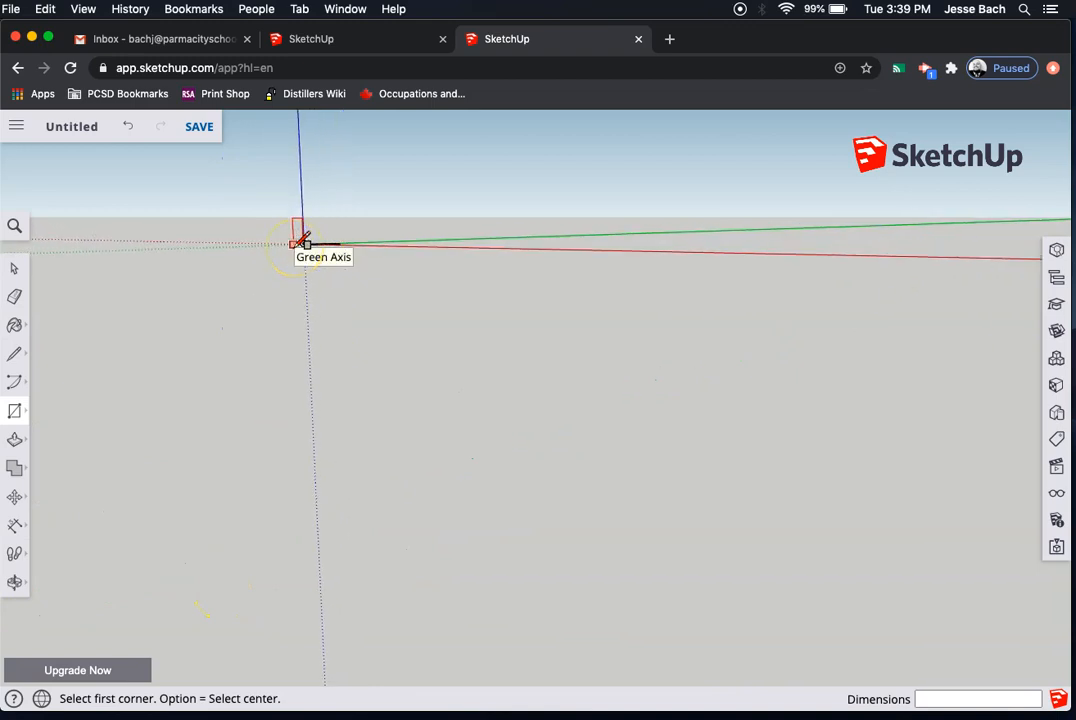
{"action": "left_click", "coordinate": [8, 586]}
{"action": "left_click_drag", "start_coordinate": [357, 225], "coordinate": [370, 343]}
{"action": "scroll", "coordinate": [307, 193], "scroll_direction": "up", "scroll_amount": 3}
{"action": "scroll", "coordinate": [306, 193], "scroll_direction": "up", "scroll_amount": 2}
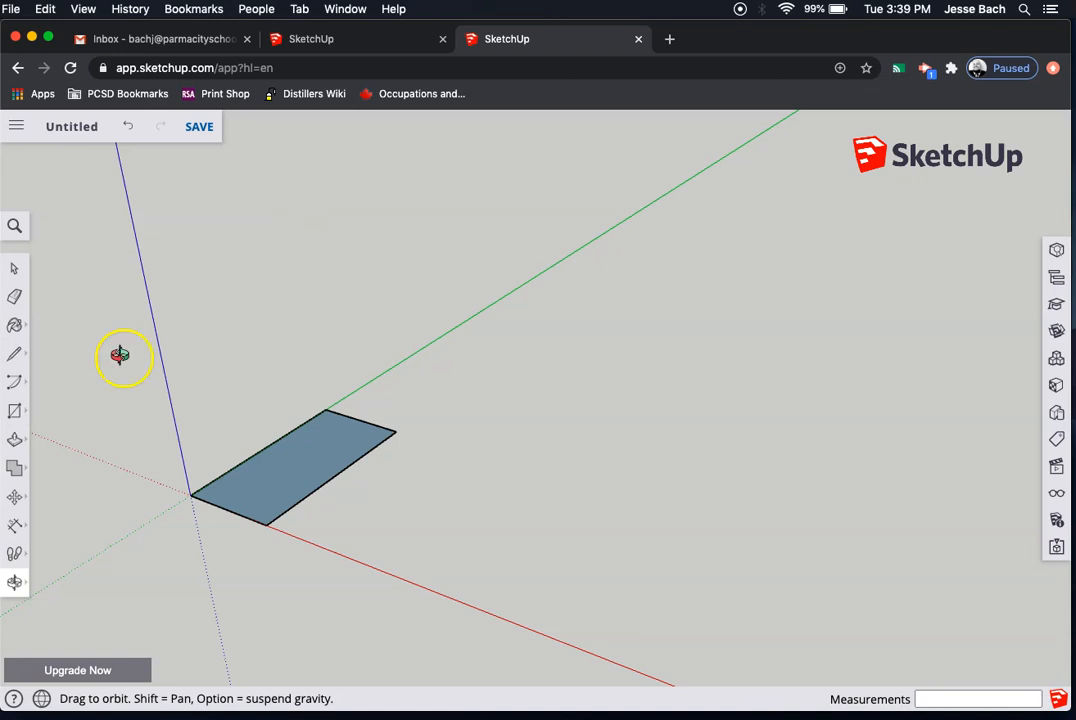
Check the lengths of the rectangle's long and short edges with the Dimensions tool without placing a dimension.
{"action": "left_click", "coordinate": [15, 535]}
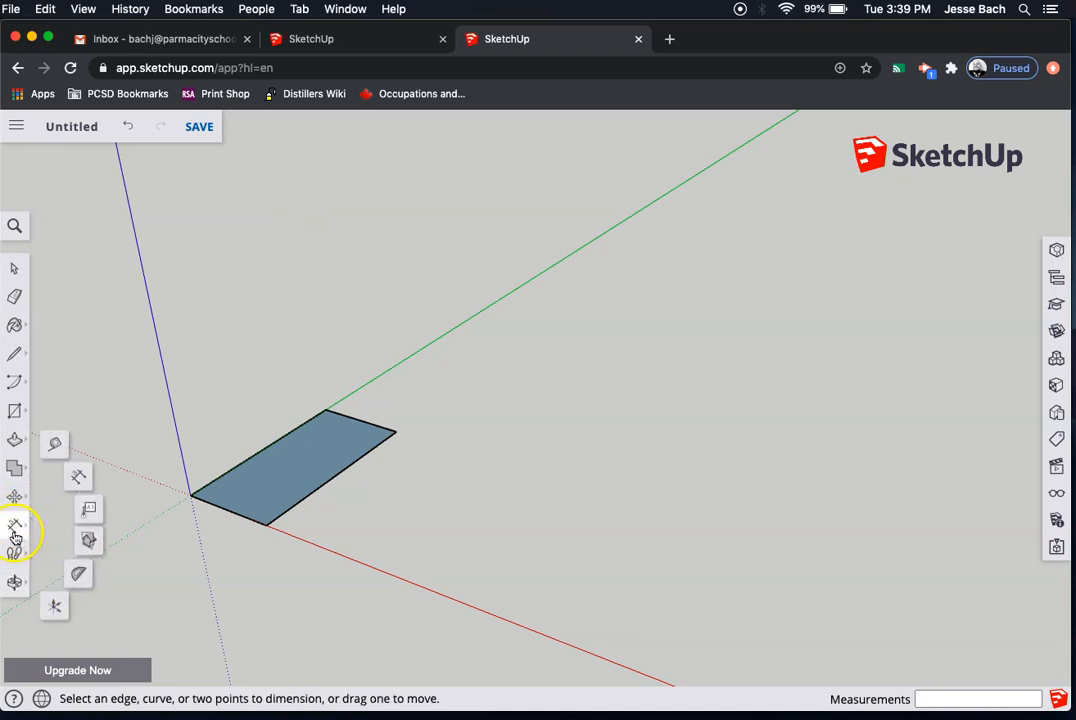
{"action": "left_click", "coordinate": [74, 476]}
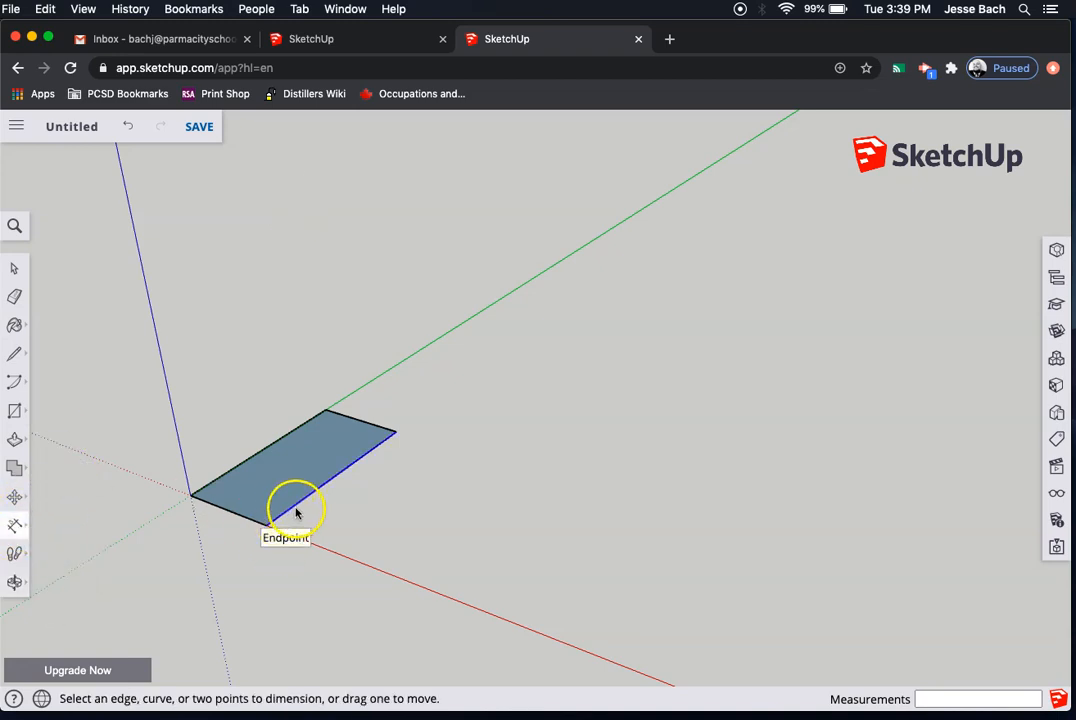
{"action": "left_click", "coordinate": [292, 508]}
{"action": "key", "text": "Escape"}
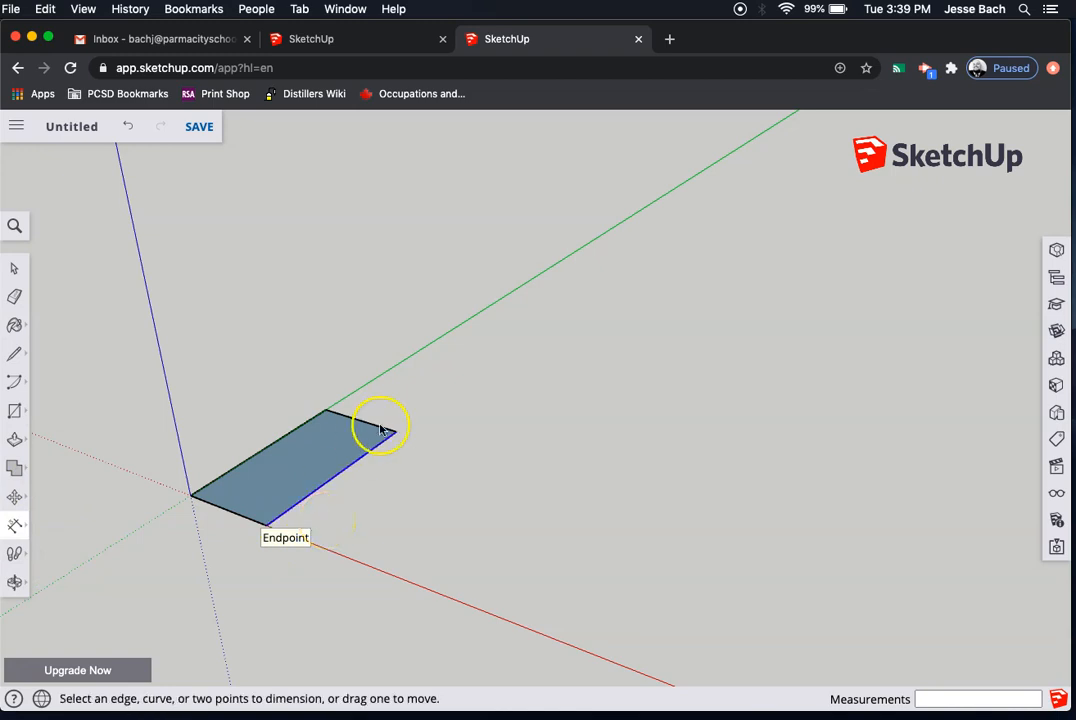
{"action": "left_click", "coordinate": [381, 430]}
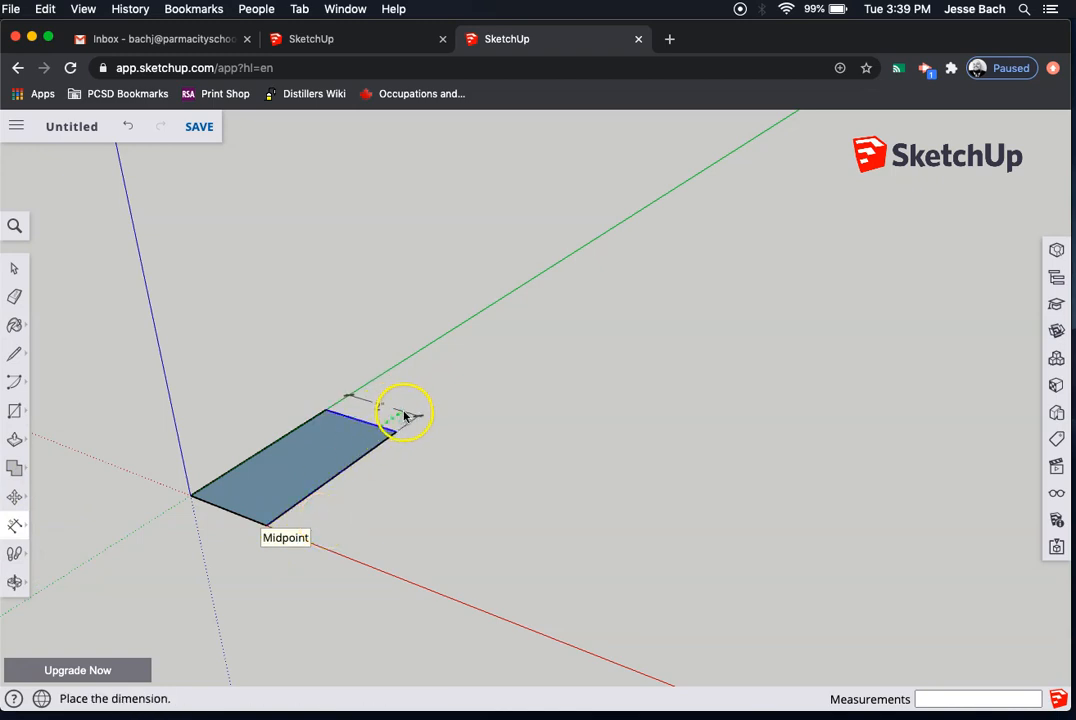
{"action": "key", "text": "Escape"}
Consult the finished phone holder's height, and Push/Pull the rectangle upward 1 1/2 inches into a block.
{"action": "left_click", "coordinate": [384, 38]}
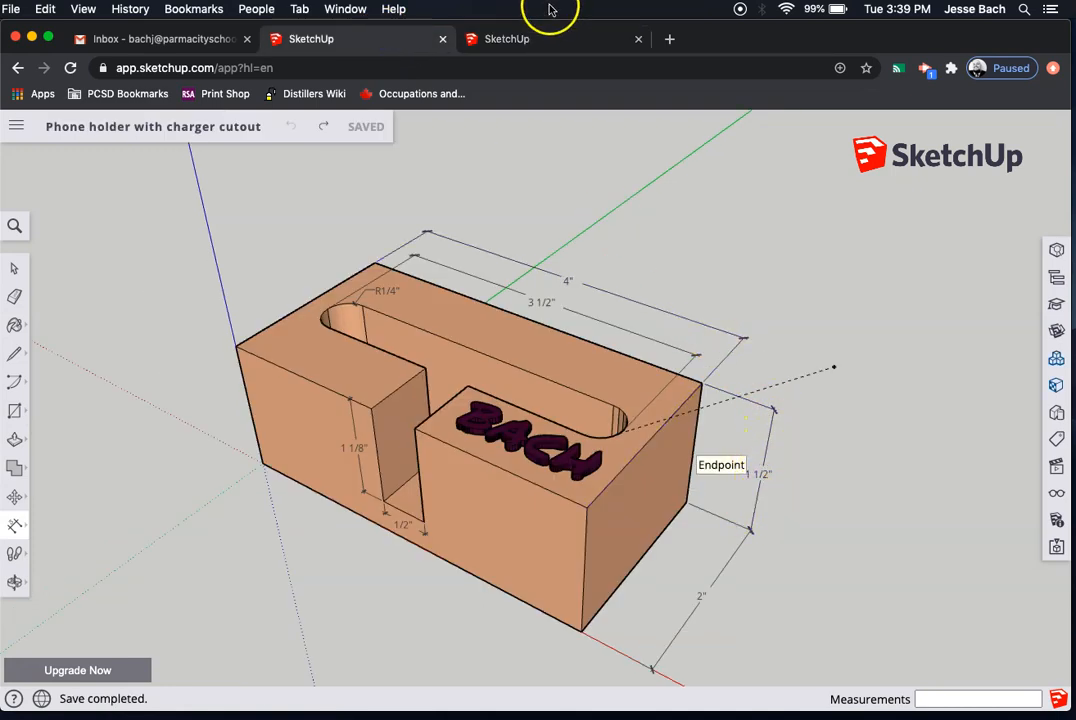
{"action": "left_click", "coordinate": [553, 40]}
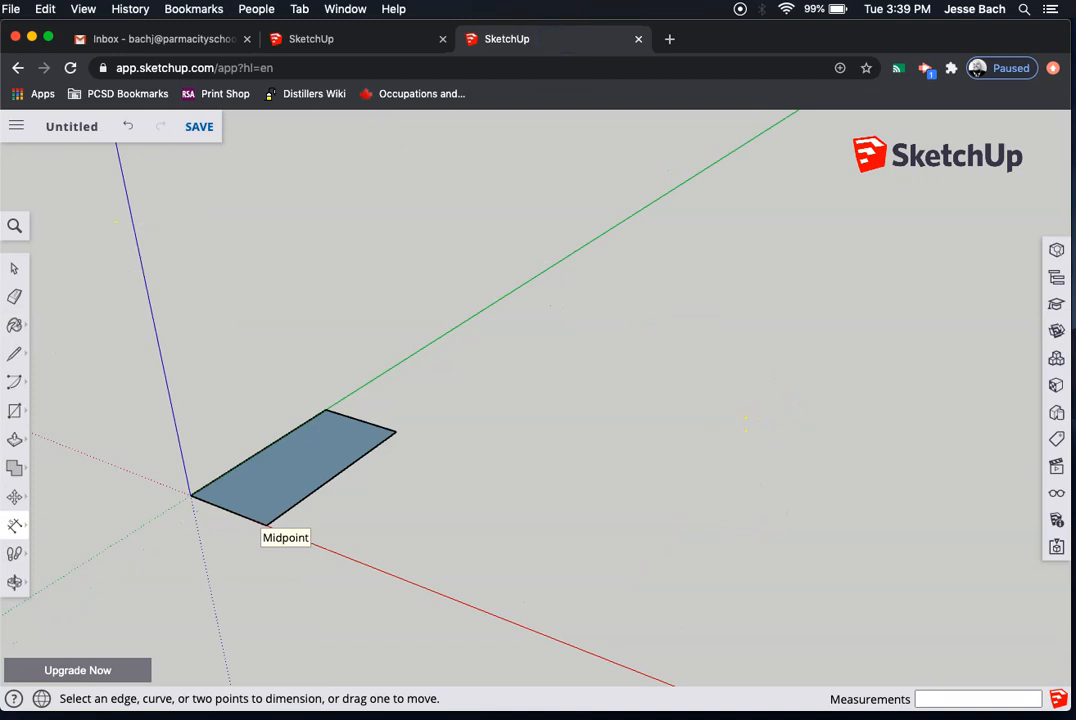
{"action": "left_click", "coordinate": [14, 439]}
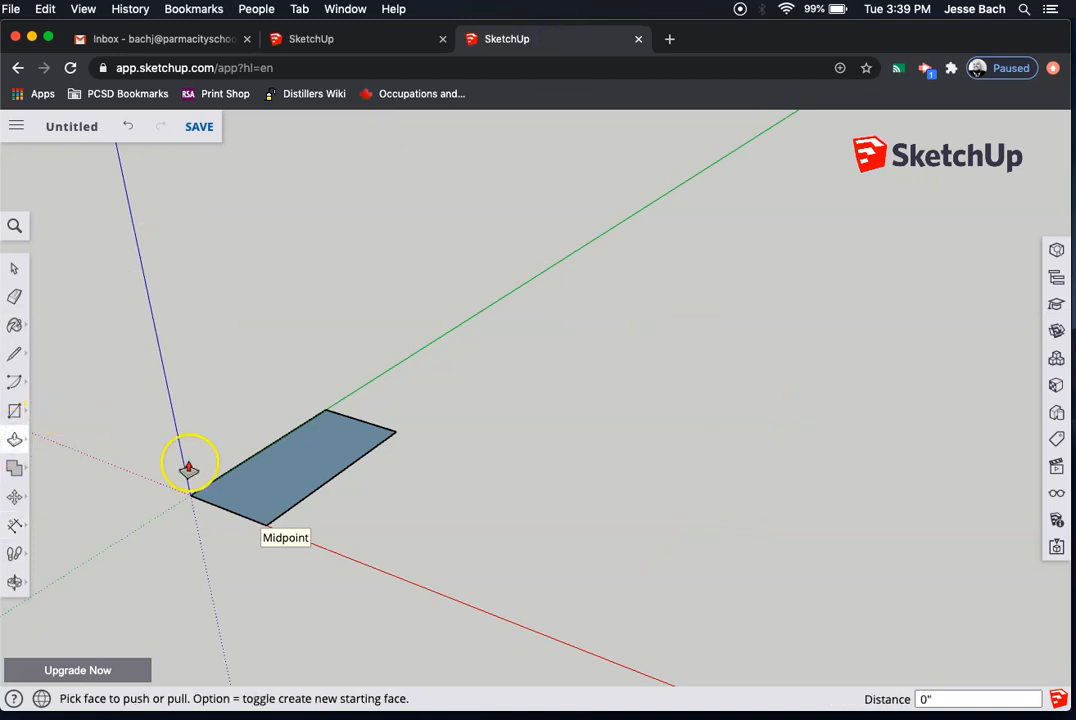
{"action": "left_click", "coordinate": [250, 495]}
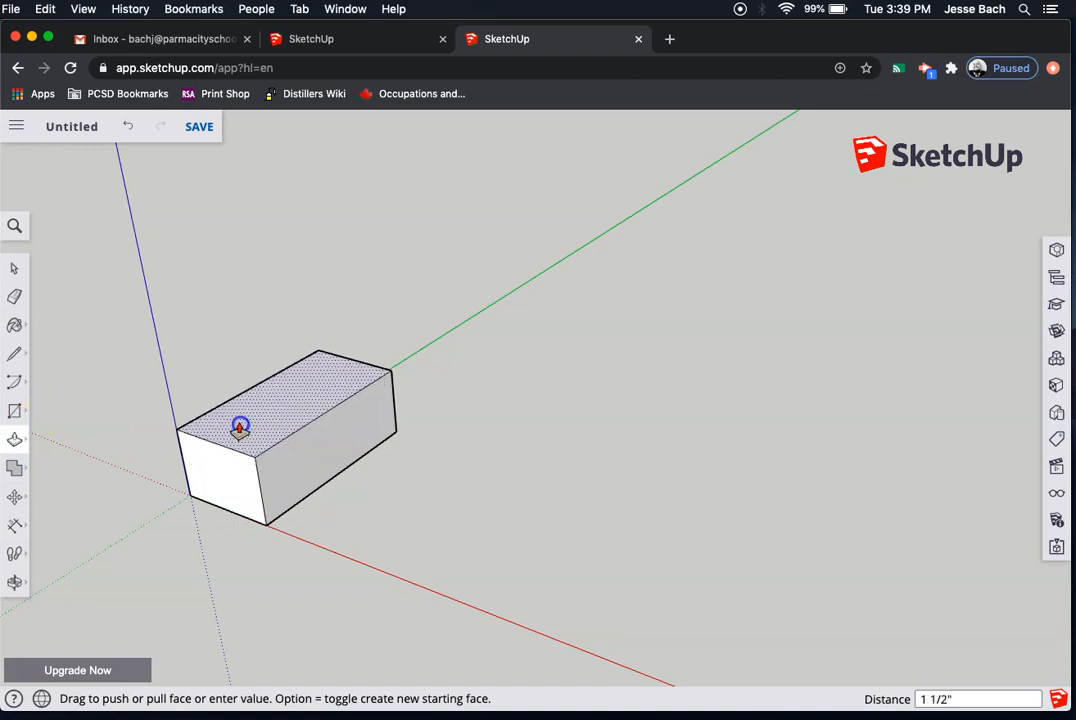
{"action": "left_click", "coordinate": [240, 429]}
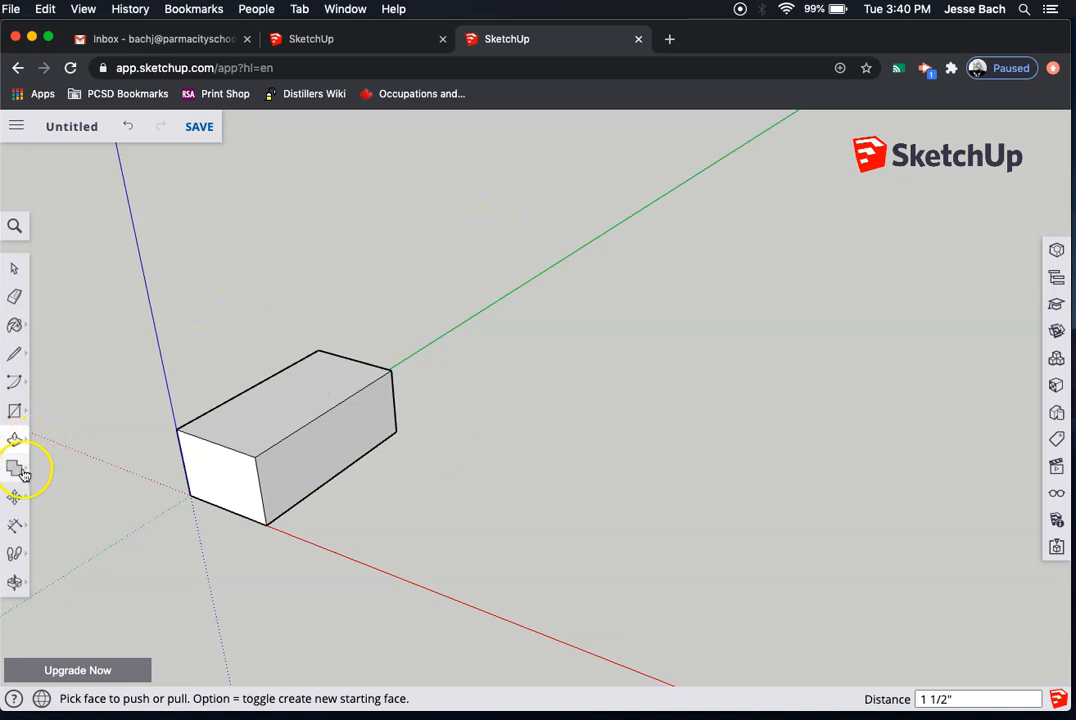
Check the block's height with the Dimensions tool and compare it with the finished phone holder model.
{"action": "left_click", "coordinate": [15, 525]}
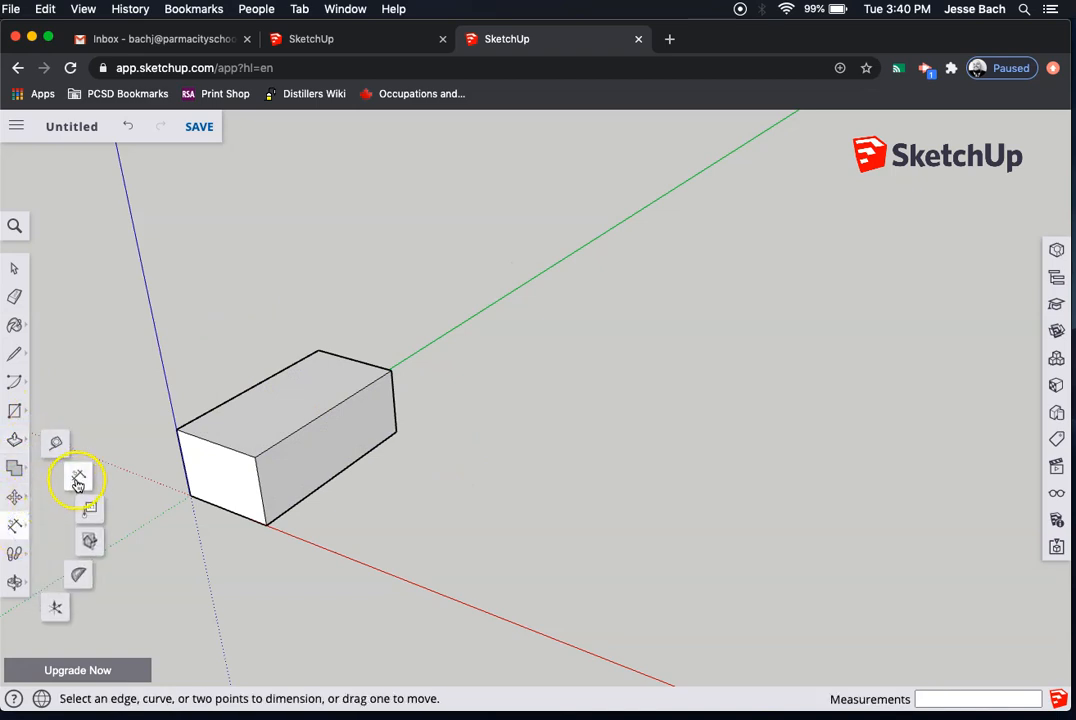
{"action": "left_click", "coordinate": [396, 416]}
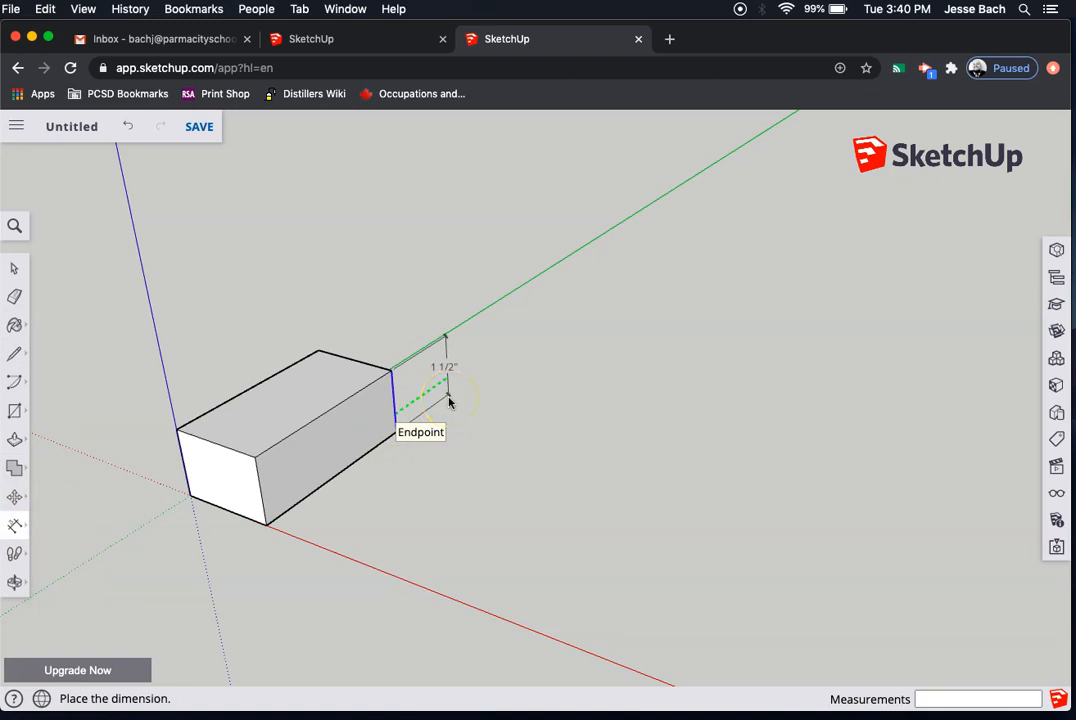
{"action": "key", "text": "Escape"}
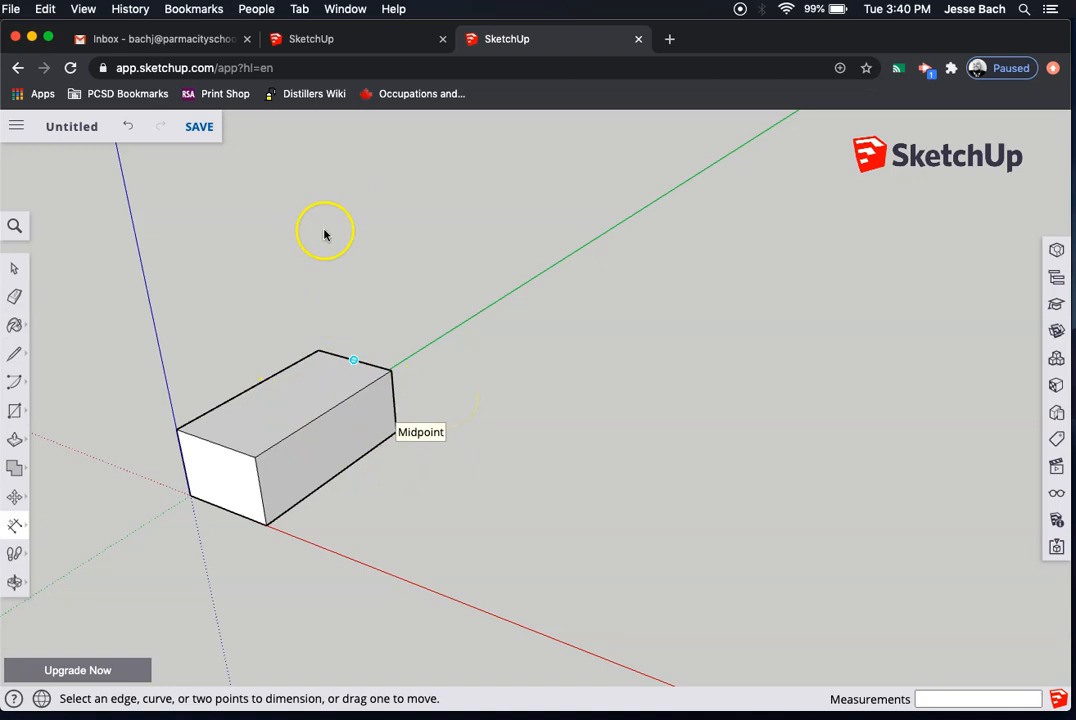
{"action": "left_click", "coordinate": [377, 38]}
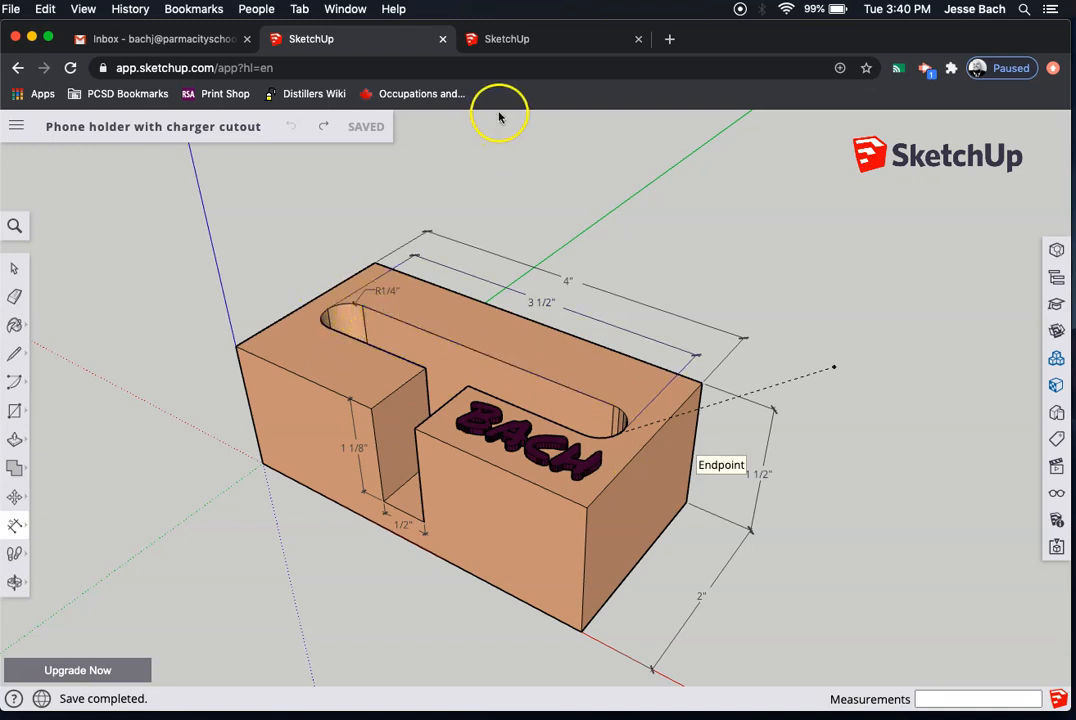
{"action": "left_click", "coordinate": [559, 43]}
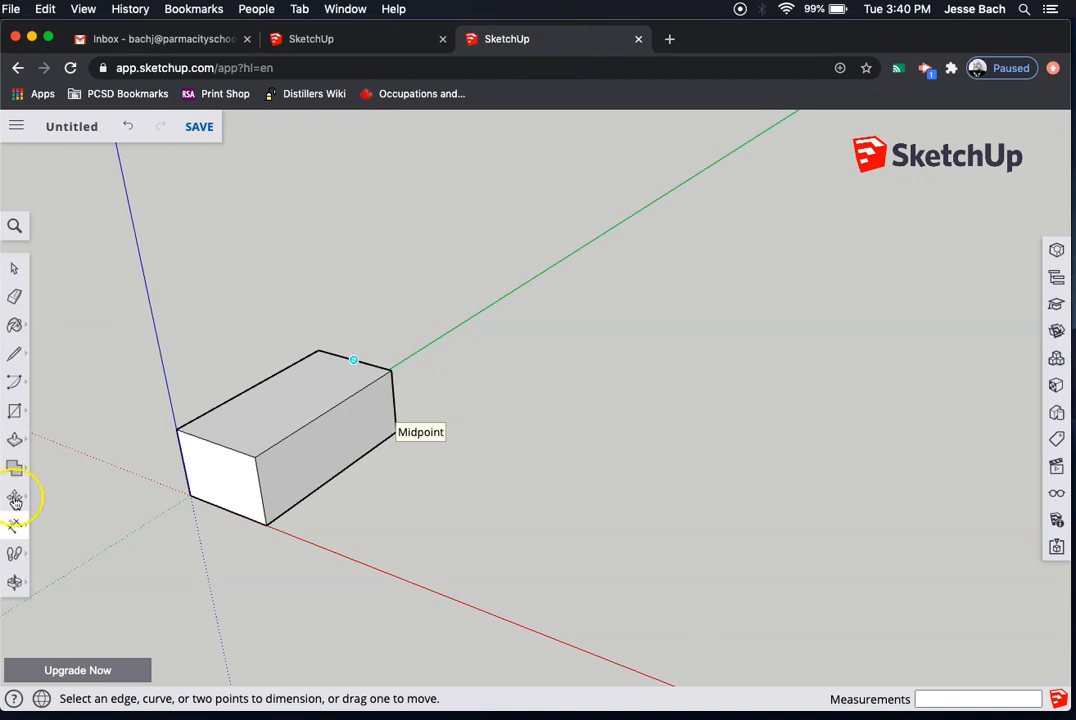
Look down on the block's top face and frame it in close-up with its long edges running across the view.
{"action": "left_click", "coordinate": [14, 582]}
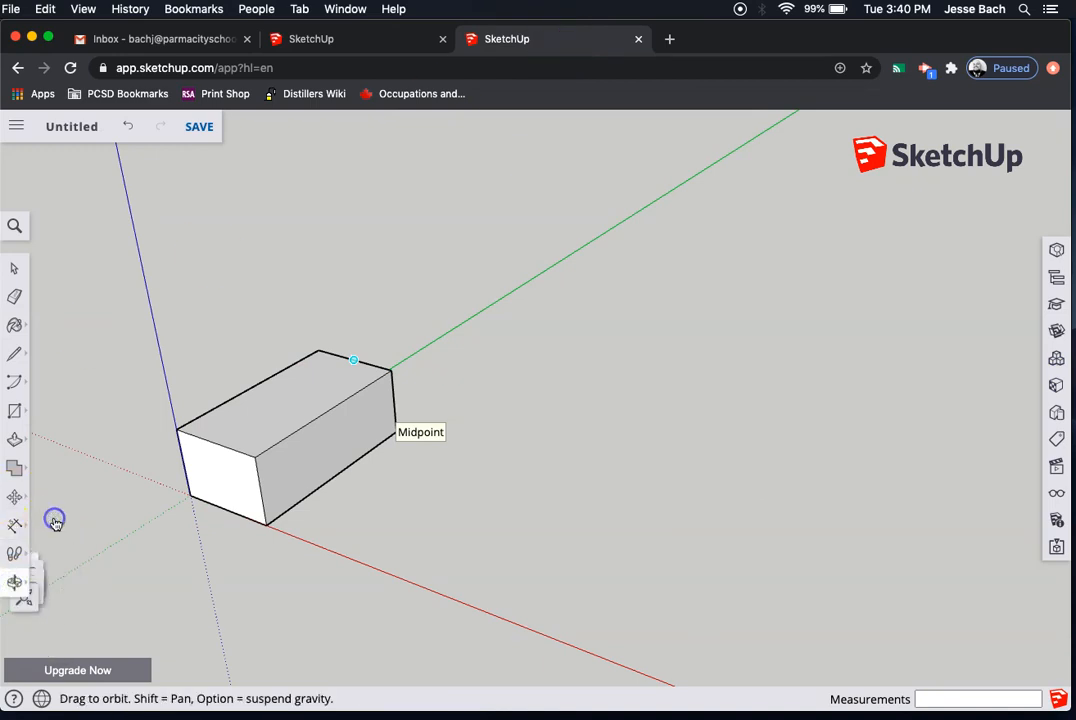
{"action": "left_click_drag", "start_coordinate": [317, 406], "coordinate": [10, 252]}
{"action": "left_click_drag", "start_coordinate": [334, 428], "coordinate": [267, 456]}
{"action": "left_click_drag", "start_coordinate": [435, 377], "coordinate": [399, 504]}
{"action": "left_click_drag", "start_coordinate": [384, 380], "coordinate": [351, 413]}
{"action": "scroll", "coordinate": [351, 413], "scroll_direction": "up", "scroll_amount": 1}
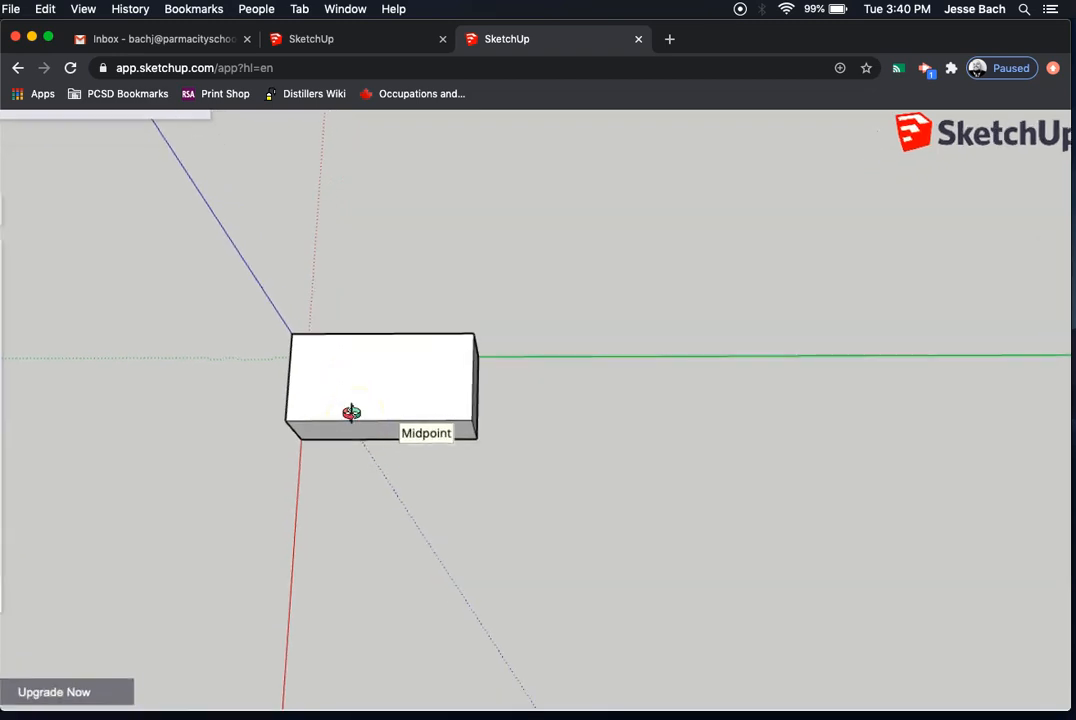
{"action": "scroll", "coordinate": [351, 413], "scroll_direction": "down", "scroll_amount": 1}
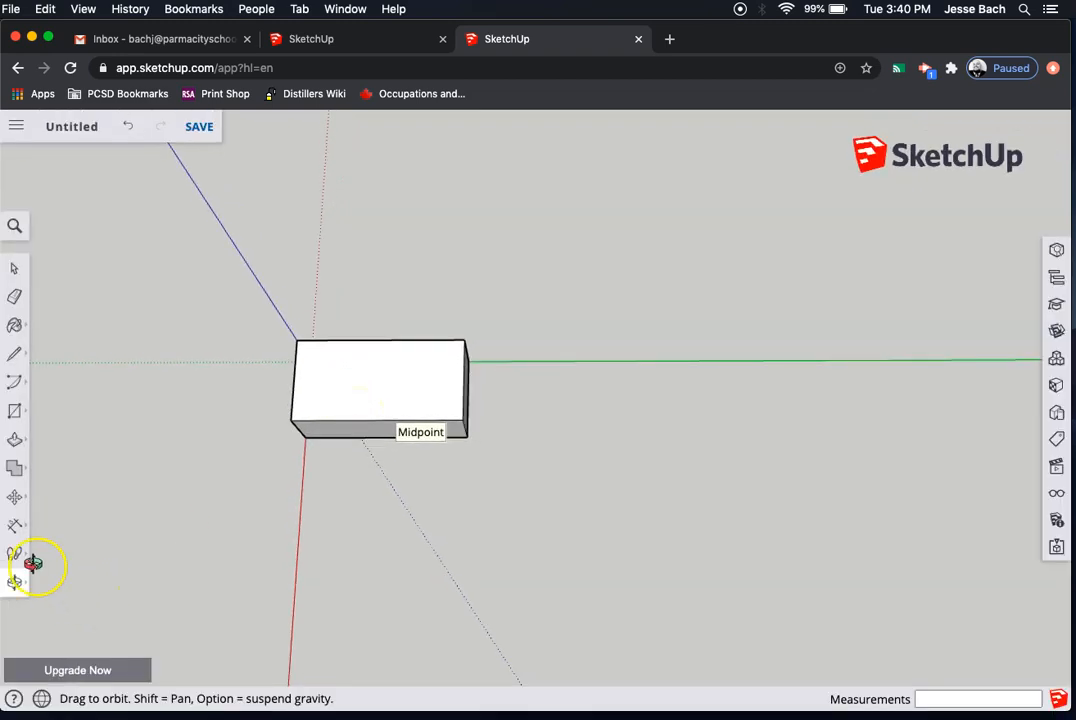
{"action": "middle_click", "coordinate": [213, 525]}
{"action": "left_click", "coordinate": [216, 473]}
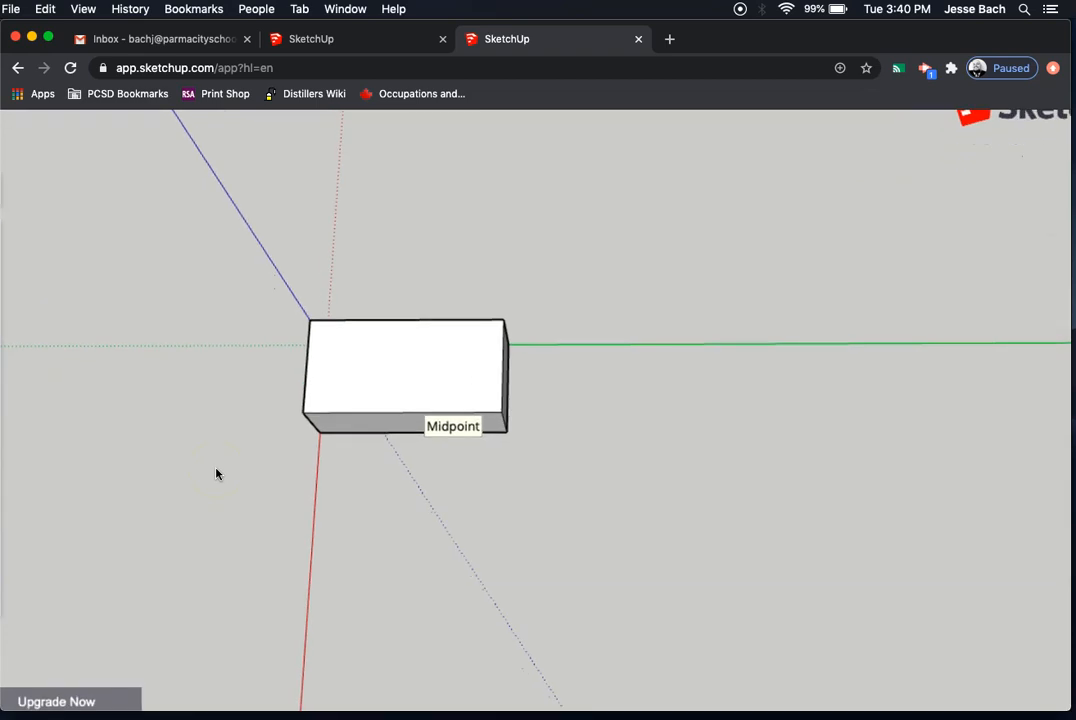
{"action": "left_click", "coordinate": [68, 546]}
{"action": "left_click", "coordinate": [14, 581]}
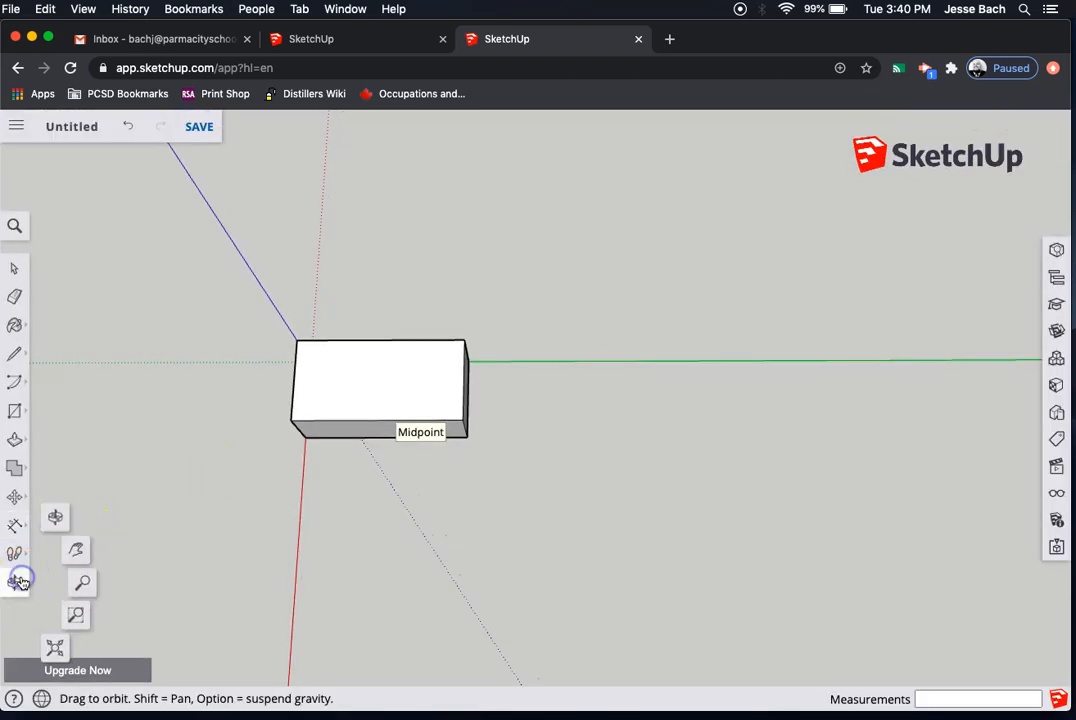
{"action": "left_click", "coordinate": [82, 587]}
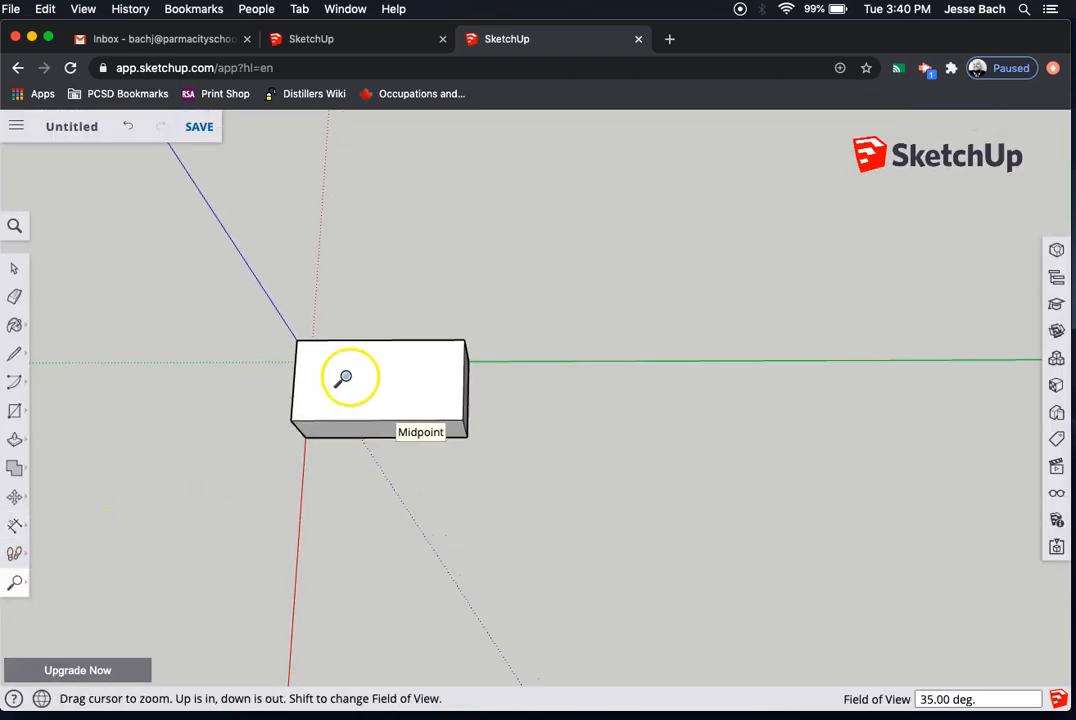
{"action": "left_click", "coordinate": [22, 585]}
{"action": "left_click", "coordinate": [75, 614]}
{"action": "left_click_drag", "start_coordinate": [267, 273], "coordinate": [504, 446]}
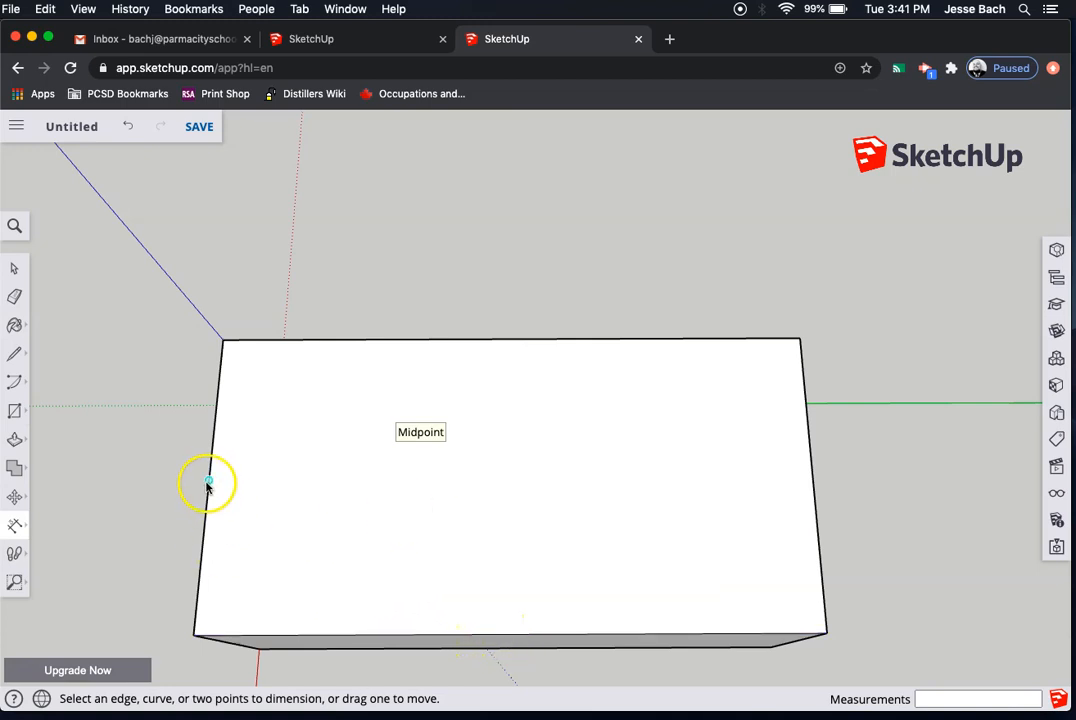
Consult the finished phone holder's slot dimensions, and draw a line about 1/2 inch long inward from the midpoint of the top face's left short edge.
{"action": "left_click", "coordinate": [370, 43]}
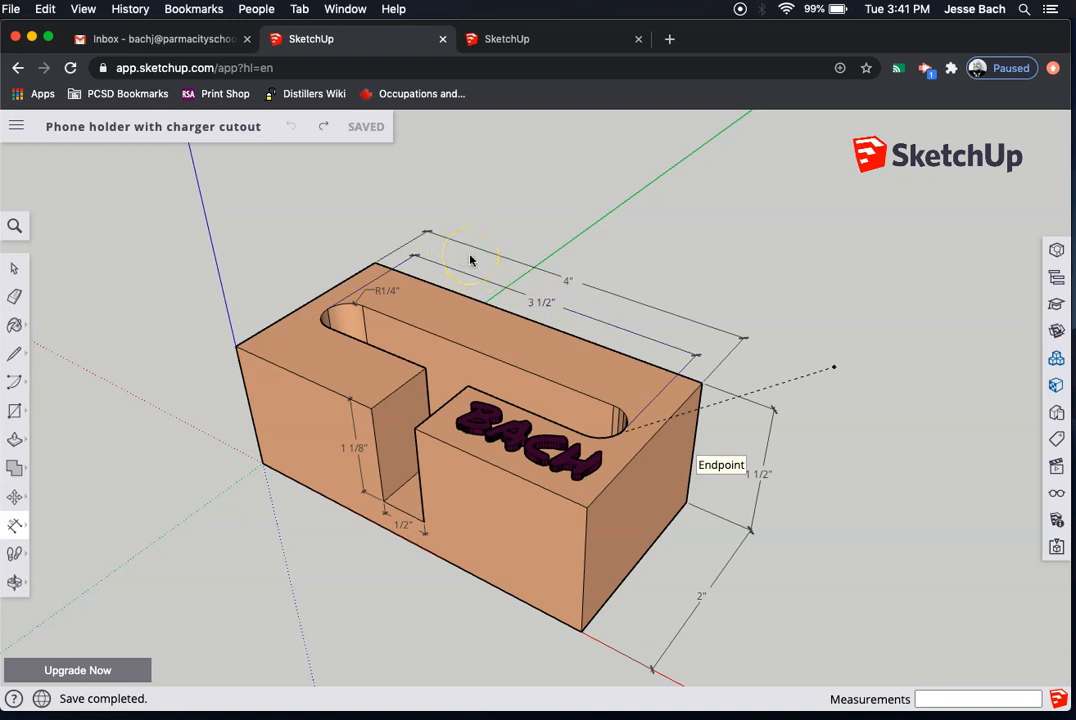
{"action": "left_click", "coordinate": [564, 272]}
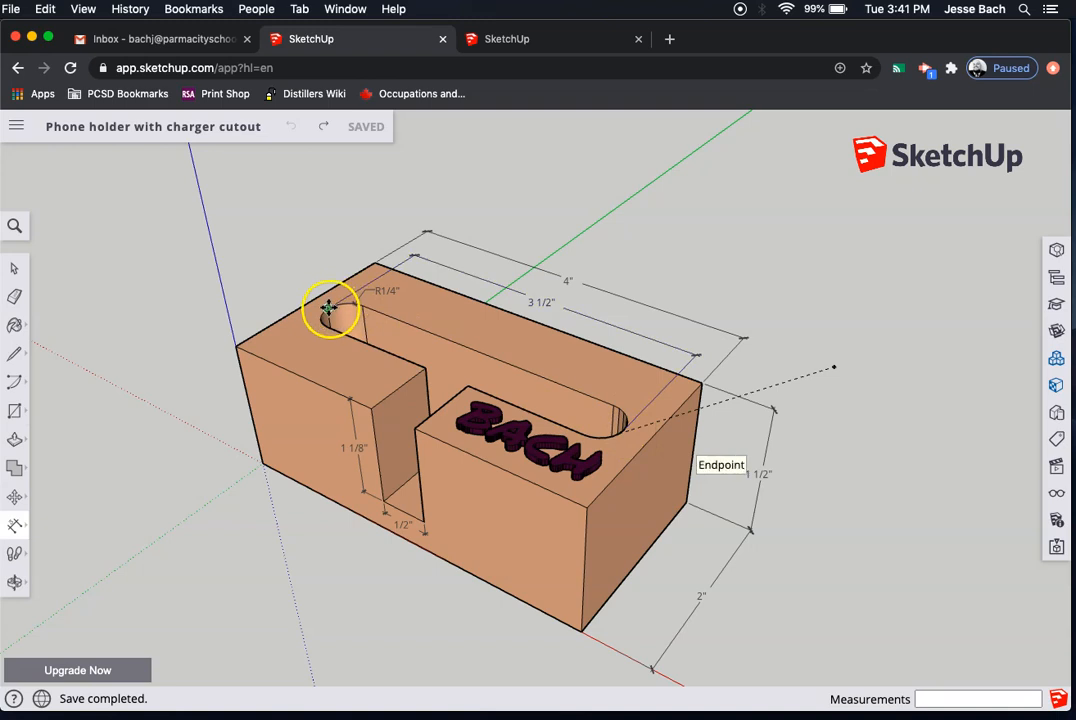
{"action": "left_click", "coordinate": [511, 40]}
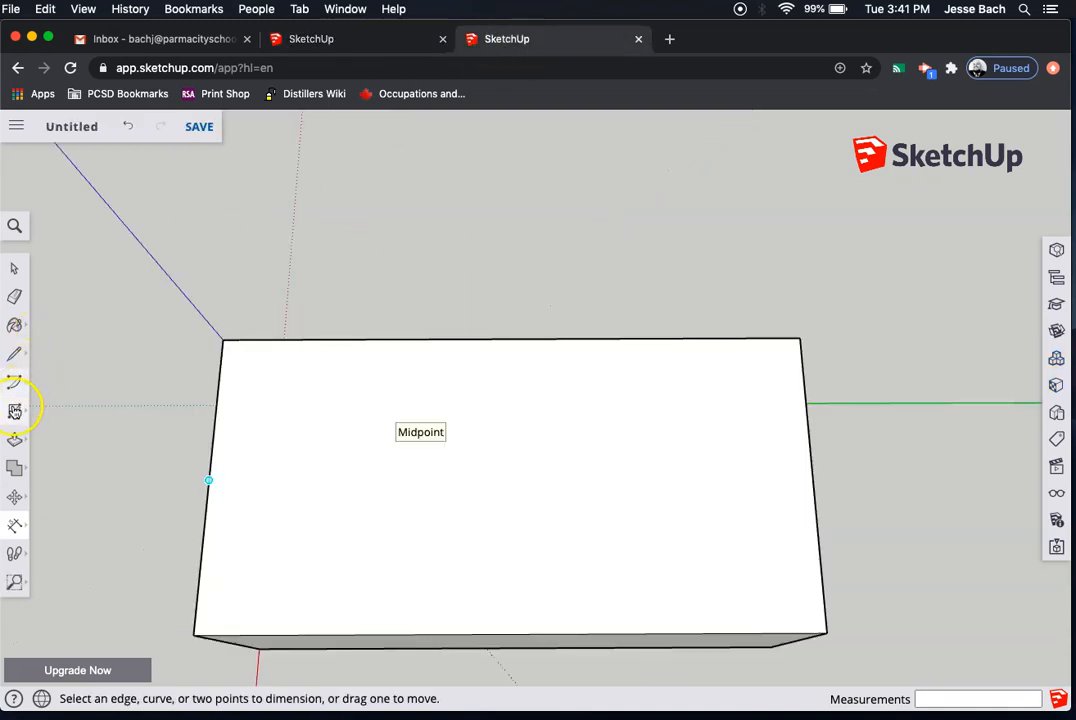
{"action": "left_click", "coordinate": [14, 354]}
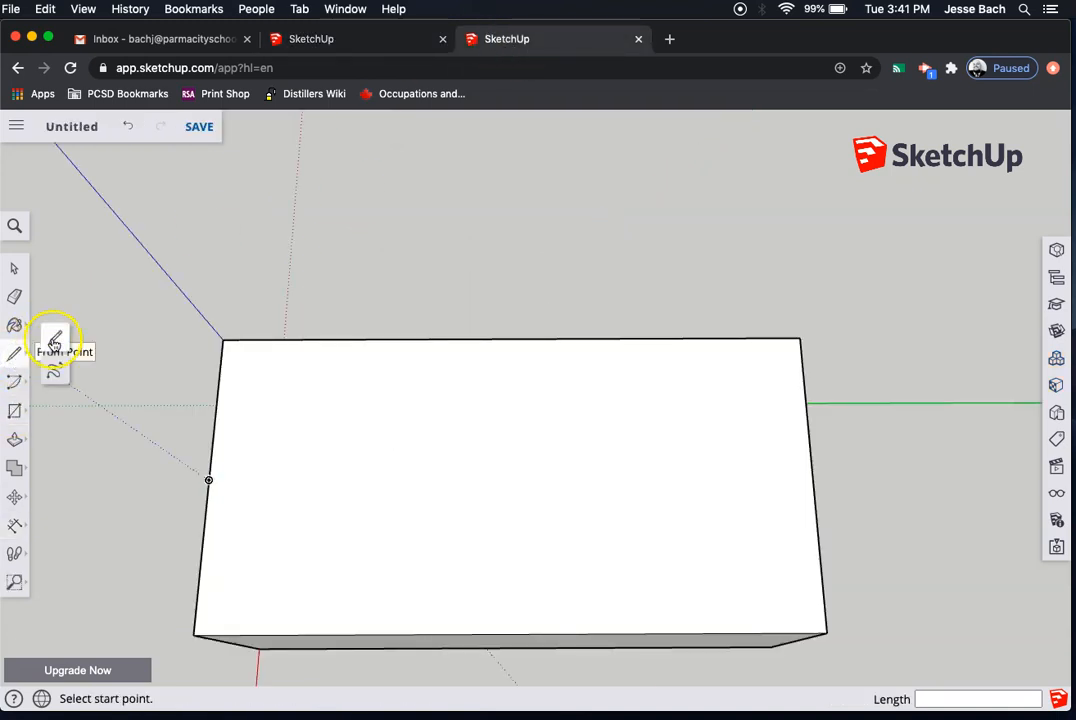
{"action": "left_click", "coordinate": [208, 481]}
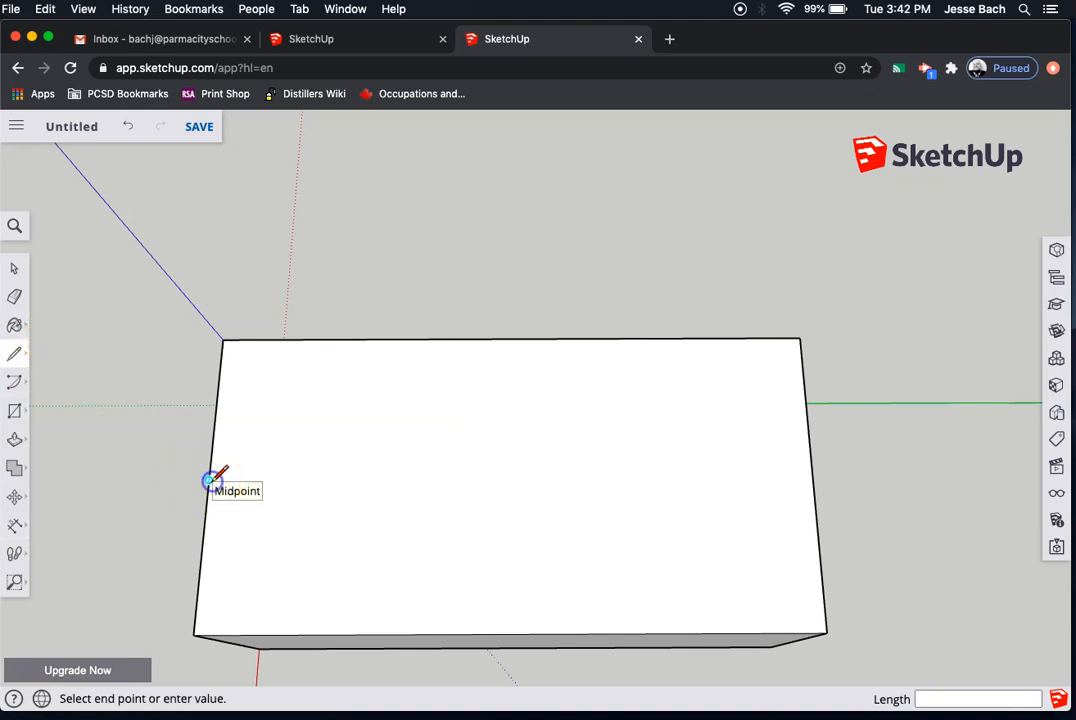
{"action": "left_click", "coordinate": [265, 480]}
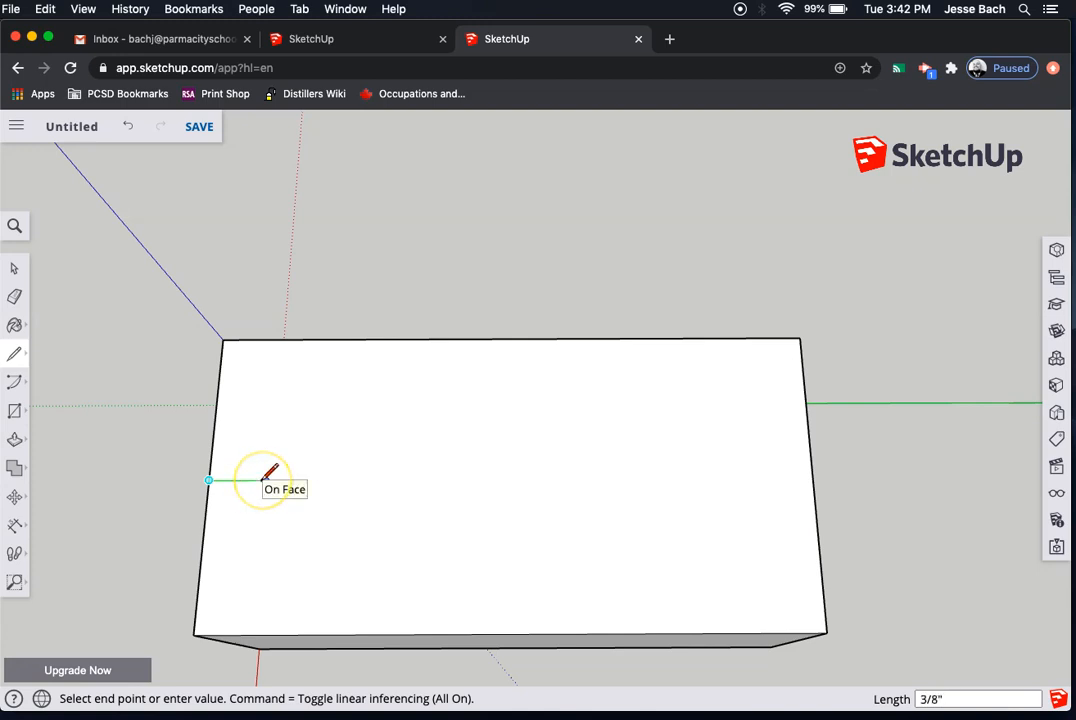
{"action": "left_click_drag", "start_coordinate": [284, 480], "coordinate": [311, 339]}
{"action": "key", "text": "Escape"}
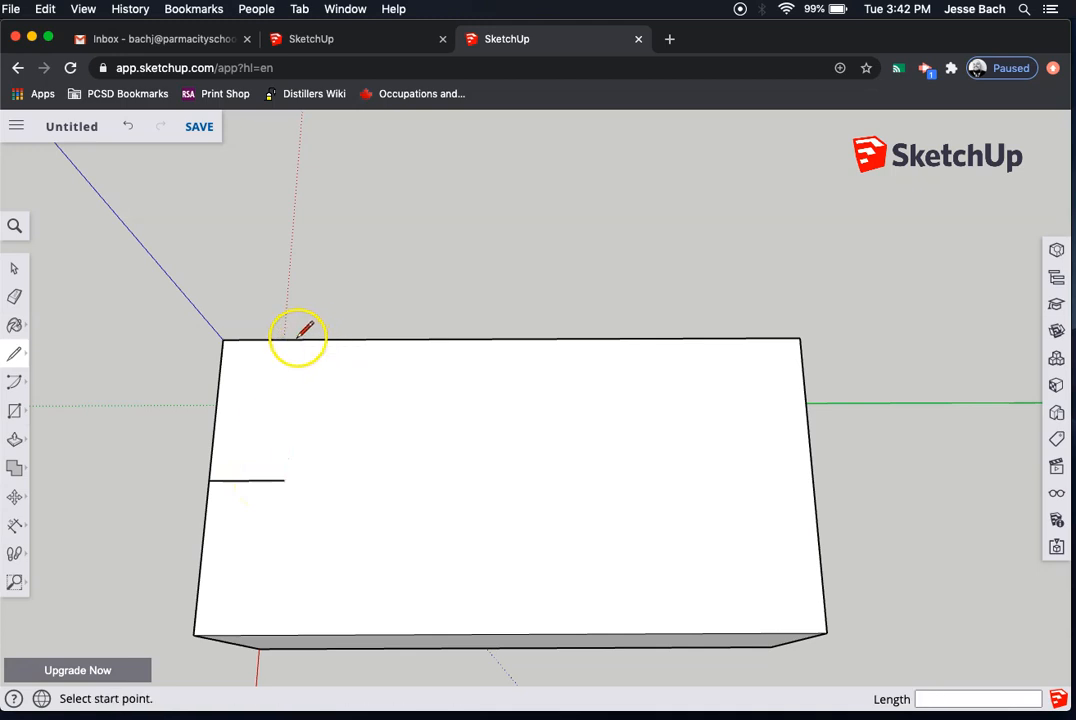
Draw a matching line about 1/2 inch long inward from the midpoint of the top face's right short edge.
{"action": "left_click", "coordinate": [811, 481]}
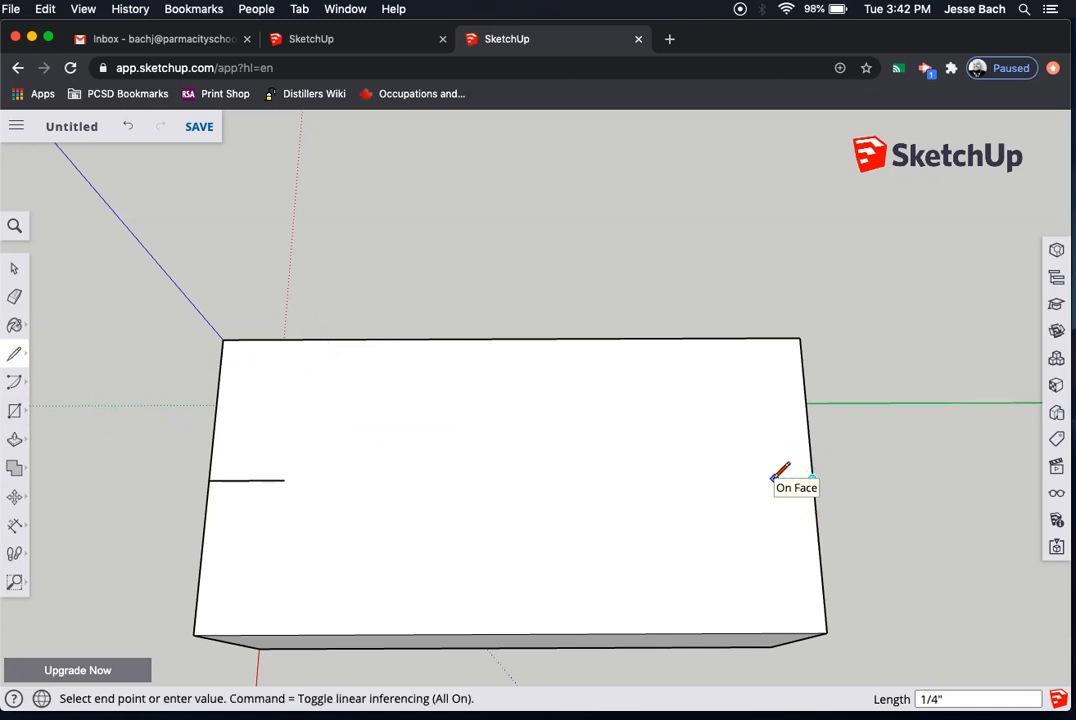
{"action": "left_click", "coordinate": [736, 479]}
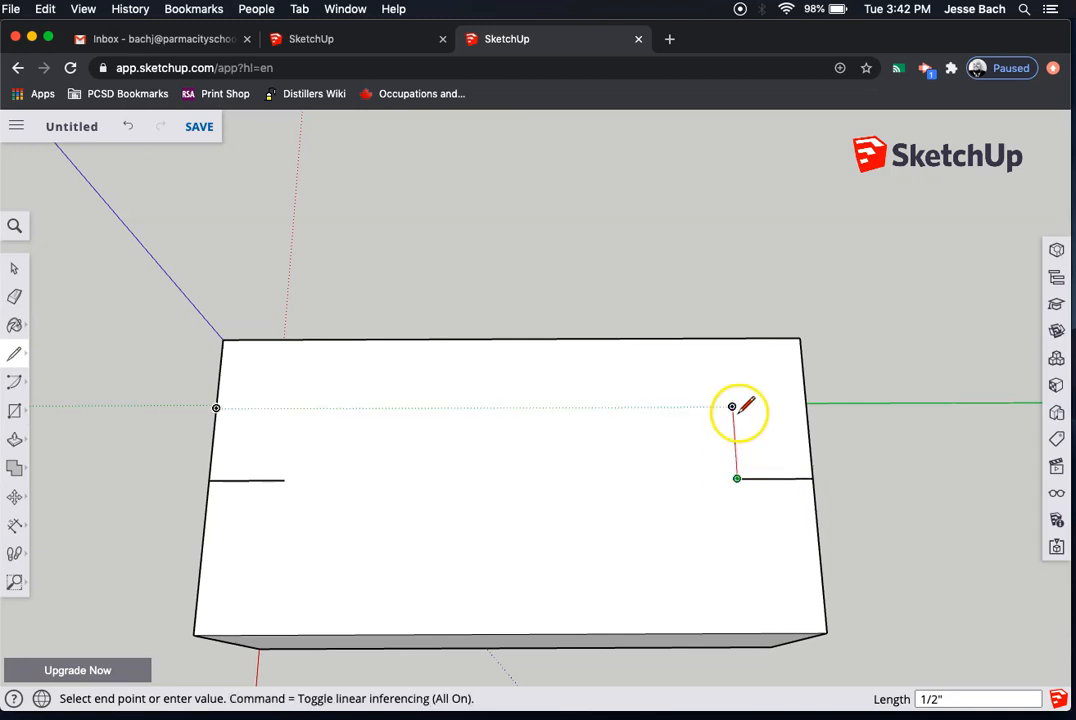
{"action": "key", "text": "Escape"}
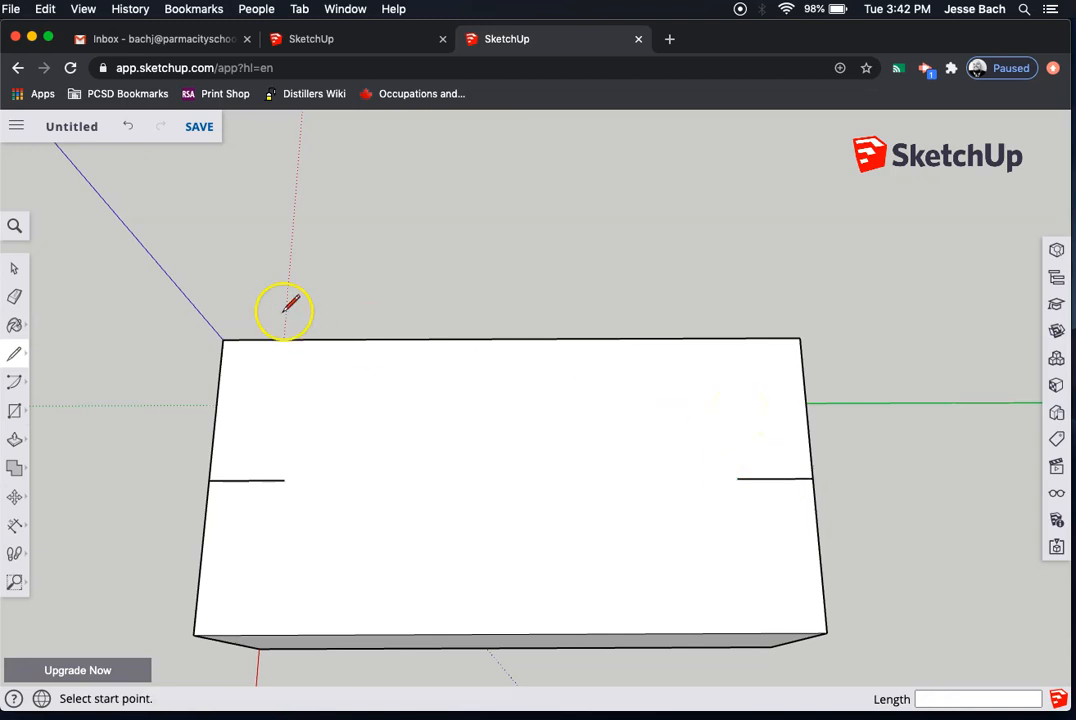
Draw a circle with a radius of .25 inch centred on the inner endpoint of each of the two short lines.
{"action": "left_click", "coordinate": [16, 411]}
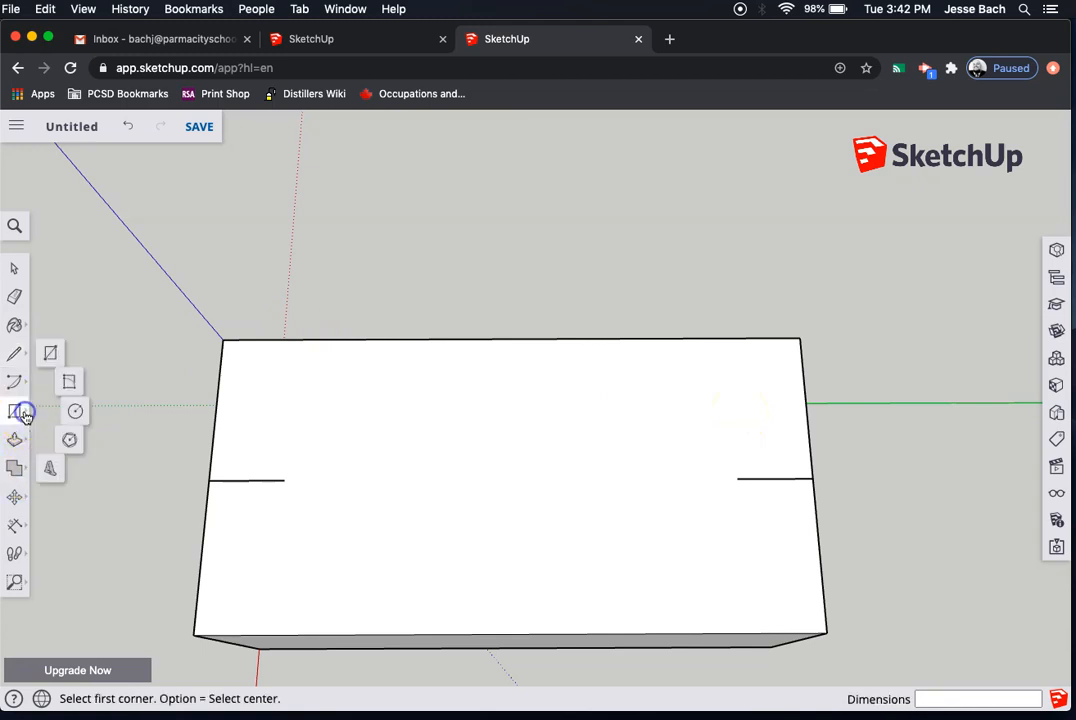
{"action": "left_click", "coordinate": [82, 417]}
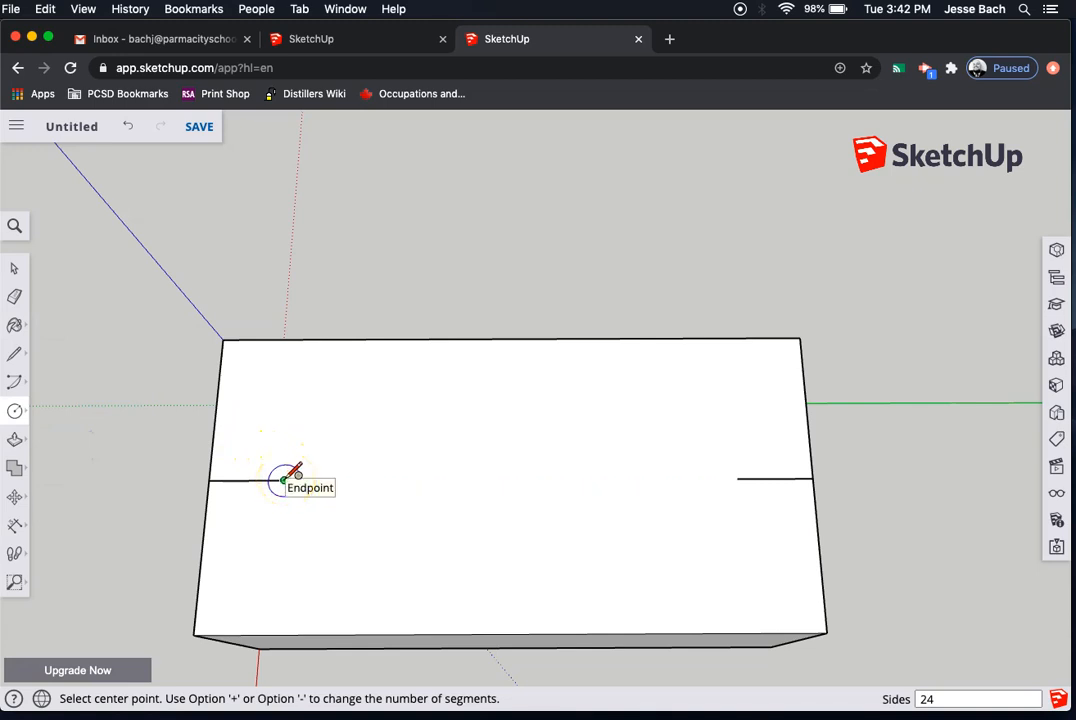
{"action": "left_click", "coordinate": [284, 480]}
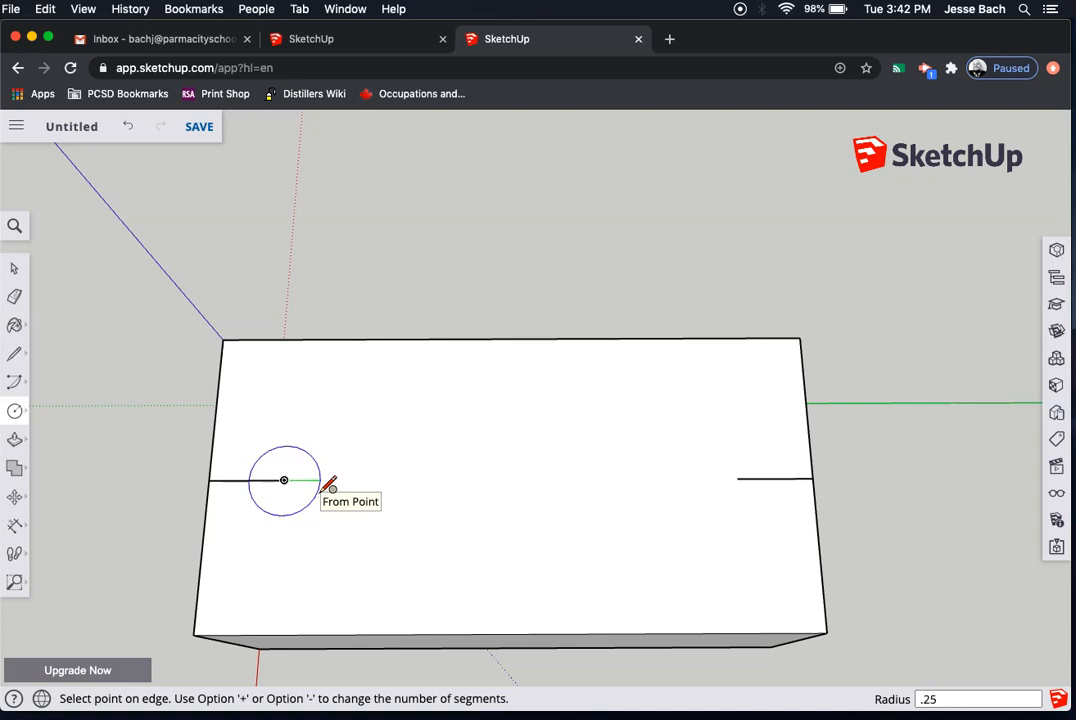
{"action": "left_click", "coordinate": [324, 489]}
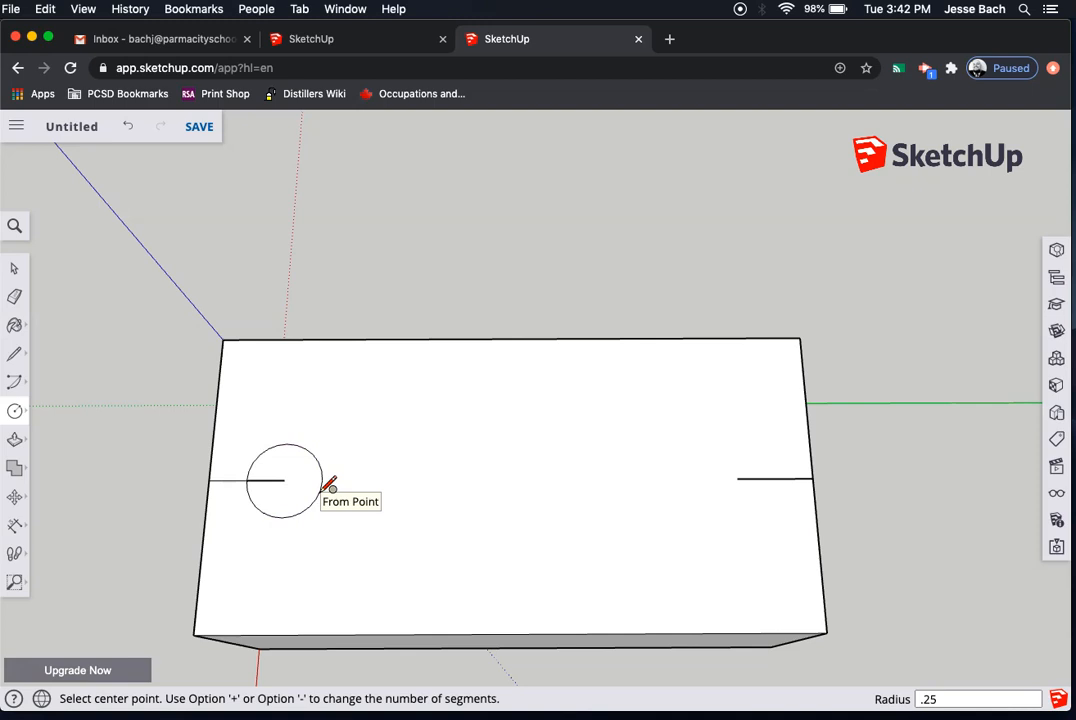
{"action": "left_click", "coordinate": [737, 479]}
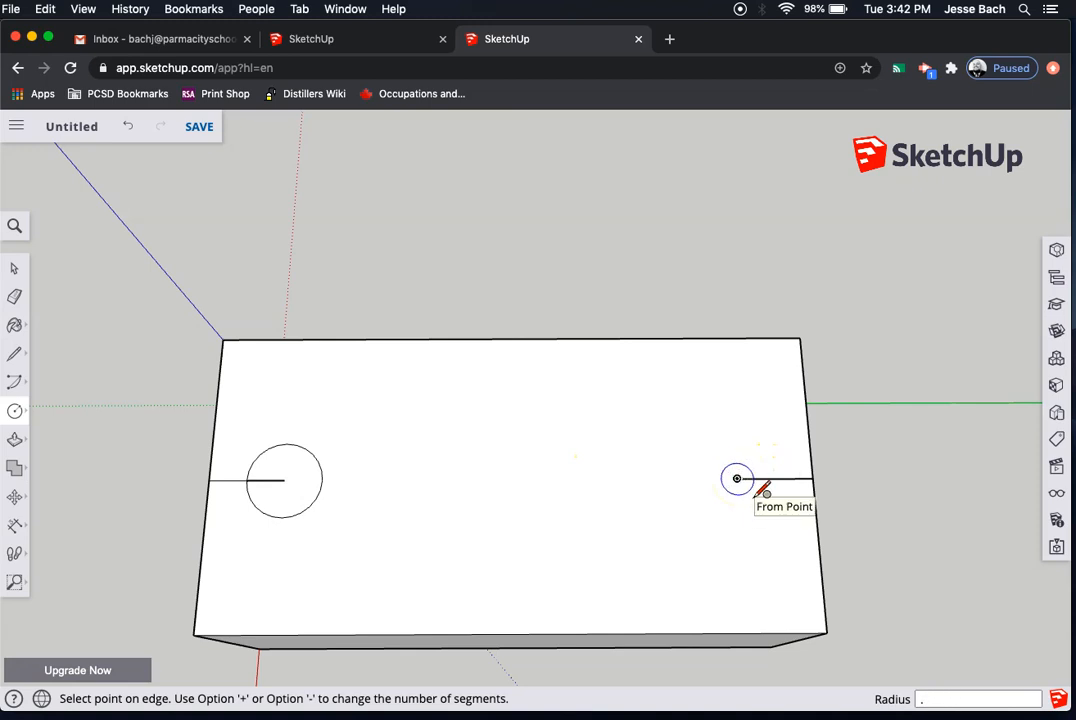
{"action": "key", "text": "Return"}
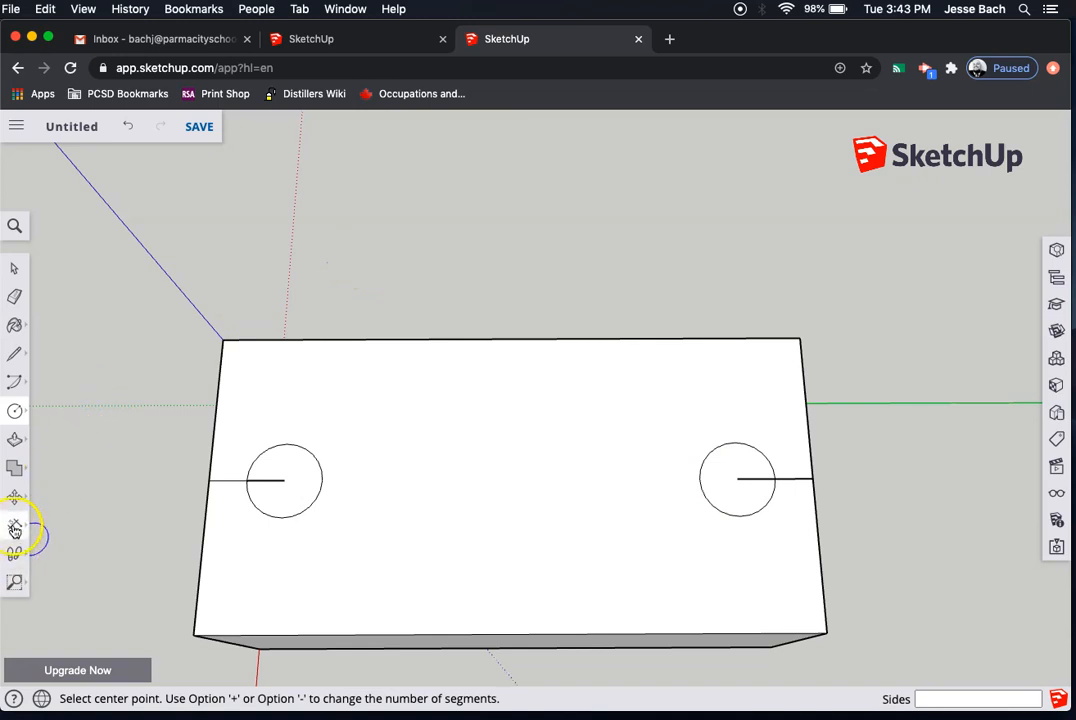
Check the slot length in the finished phone holder, and measure the distance between the two circles' outermost points with the Tape Measure.
{"action": "left_click", "coordinate": [350, 42]}
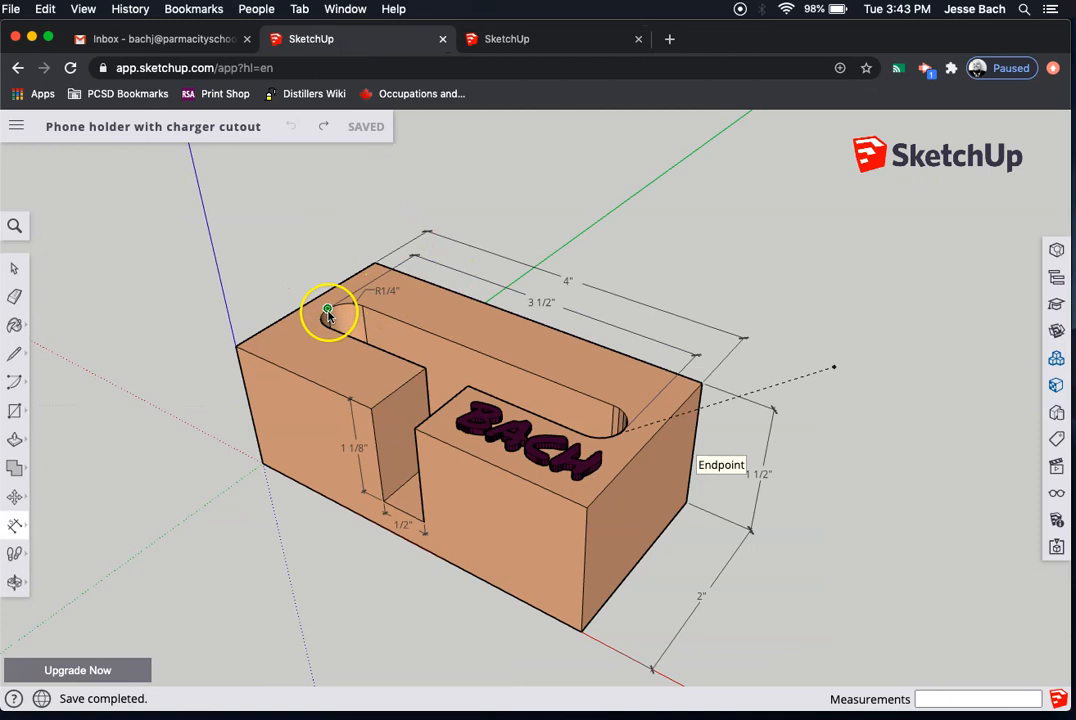
{"action": "left_click", "coordinate": [540, 41]}
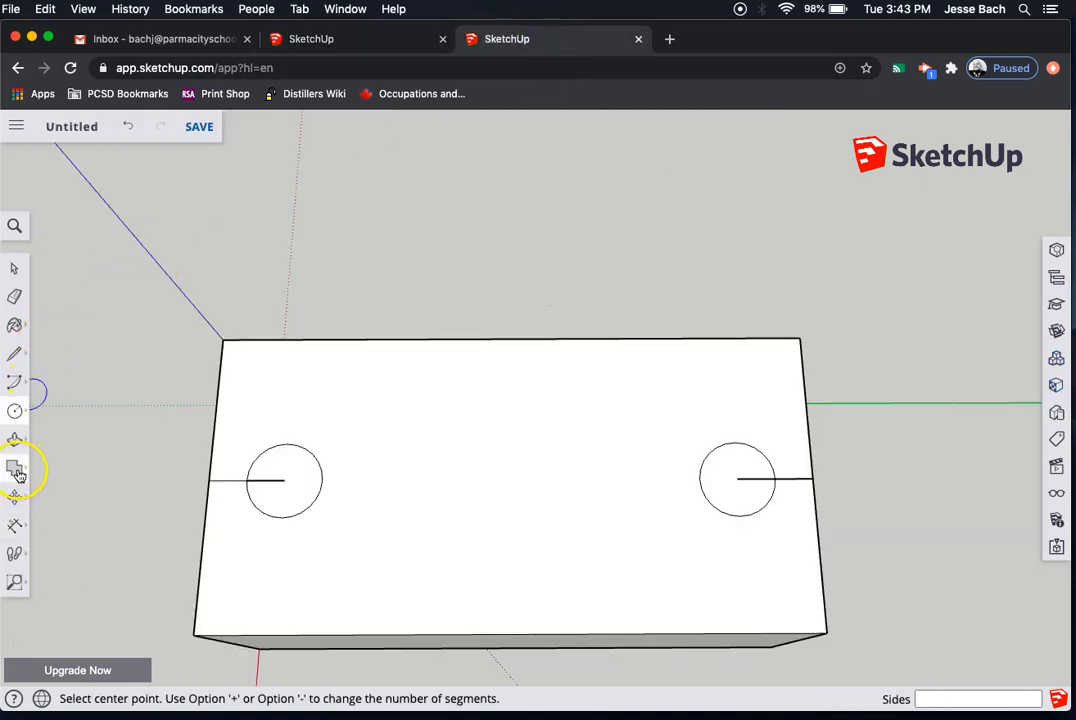
{"action": "left_click", "coordinate": [15, 524]}
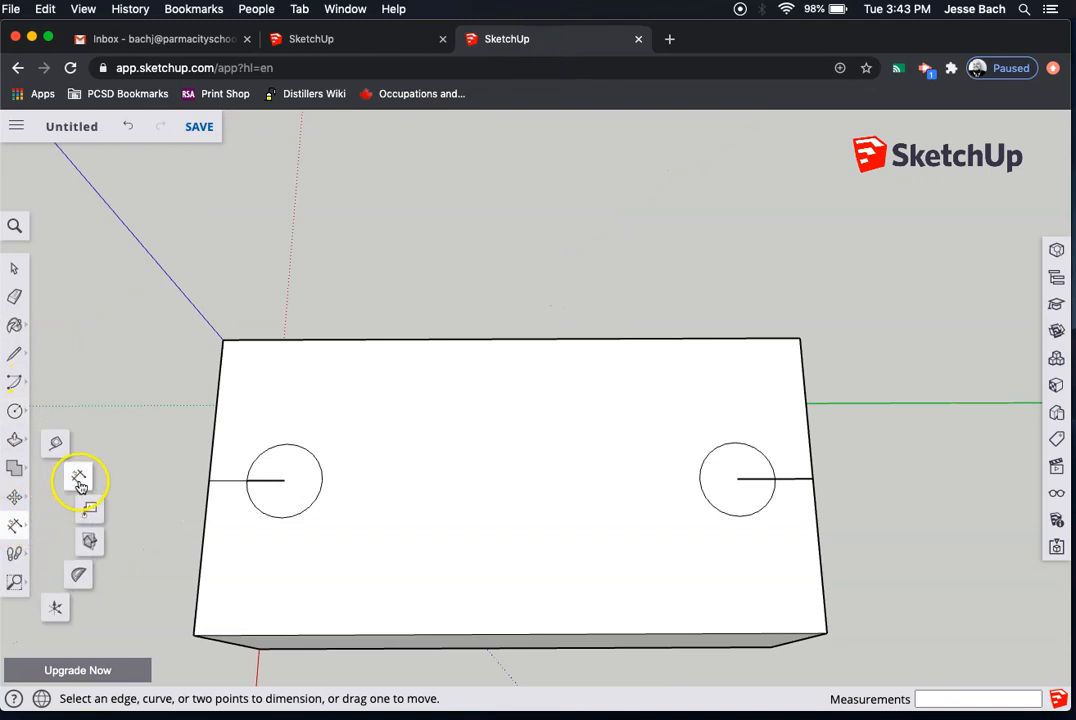
{"action": "left_click", "coordinate": [80, 483]}
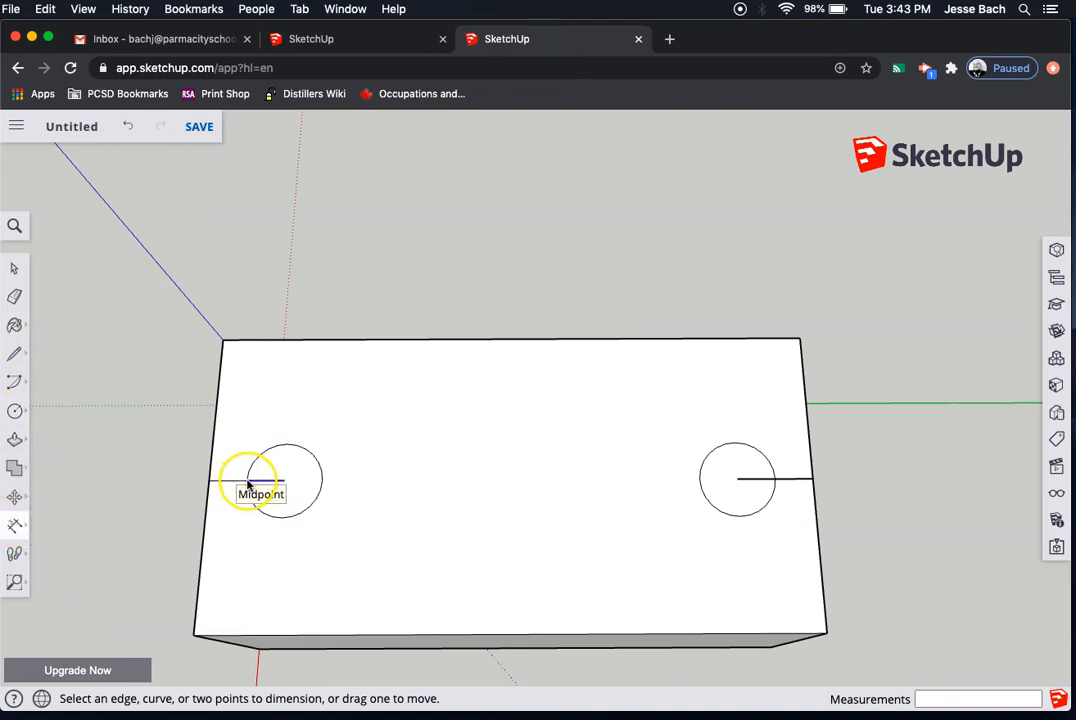
{"action": "left_click", "coordinate": [14, 527]}
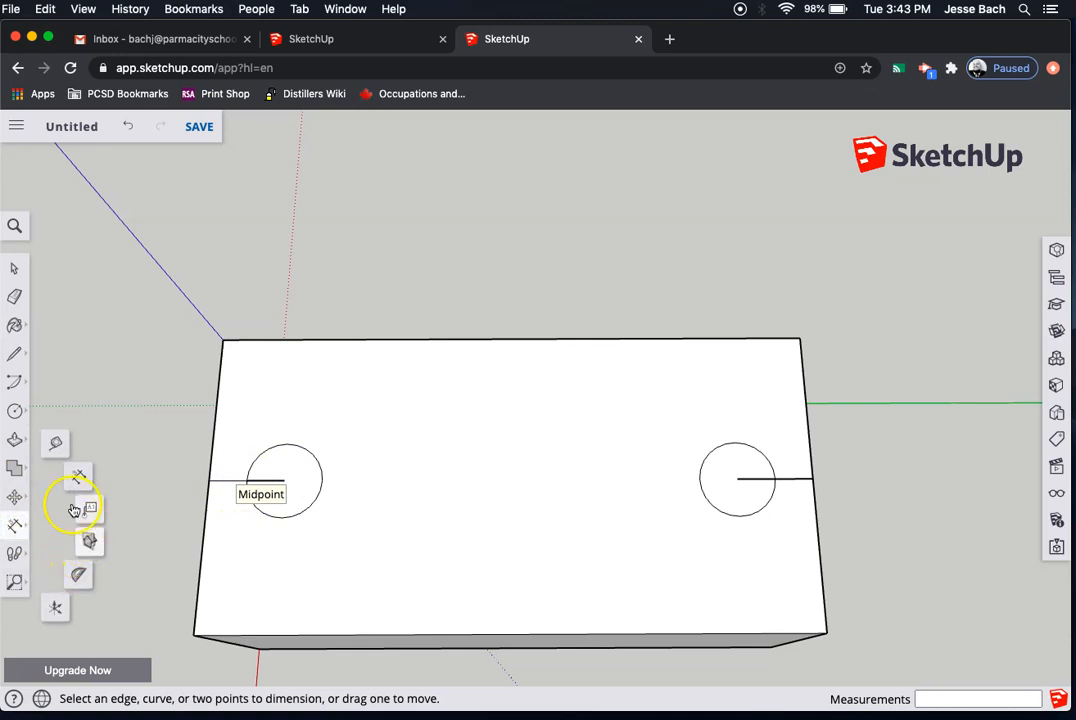
{"action": "left_click", "coordinate": [55, 442]}
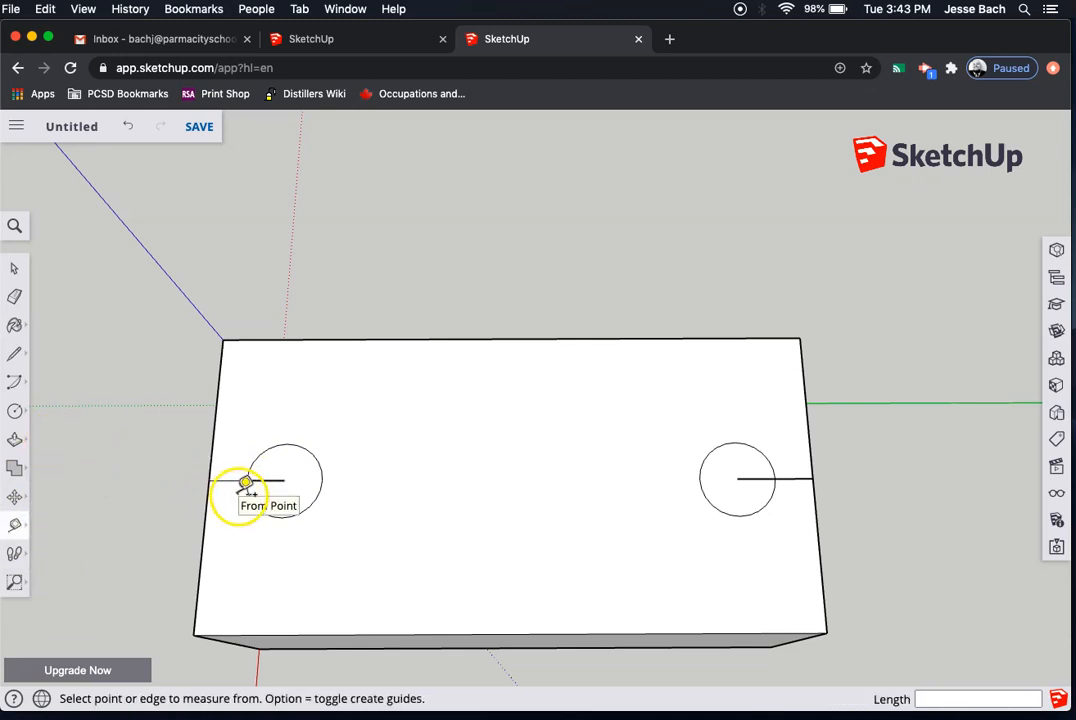
{"action": "left_click", "coordinate": [246, 481]}
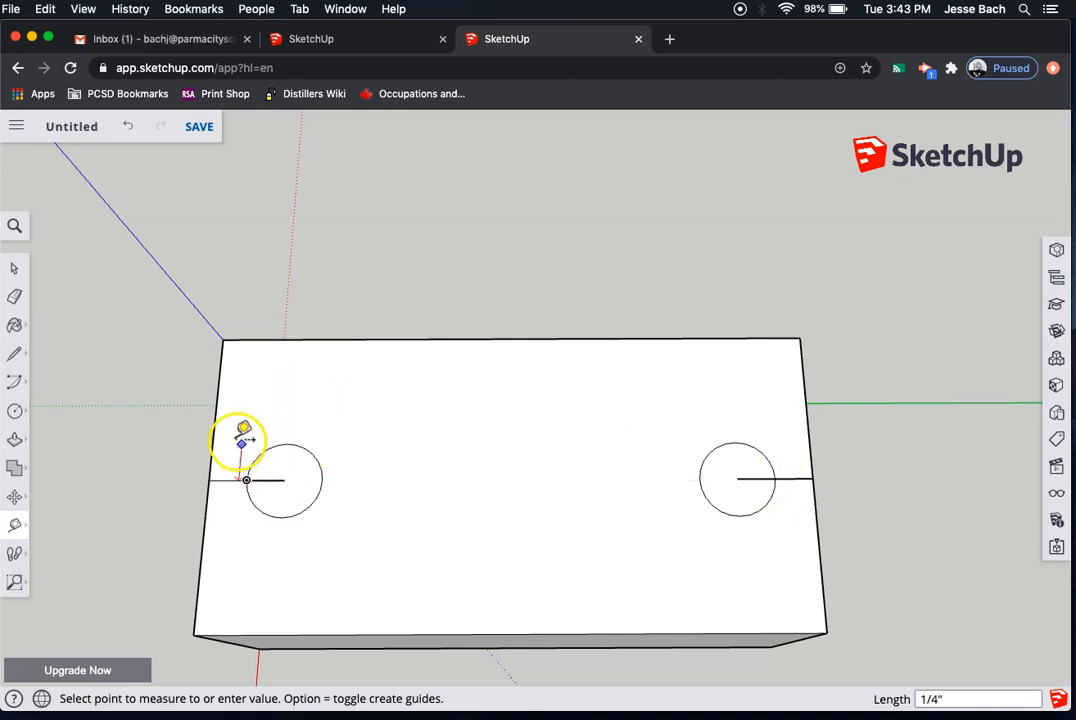
{"action": "key", "text": "Escape"}
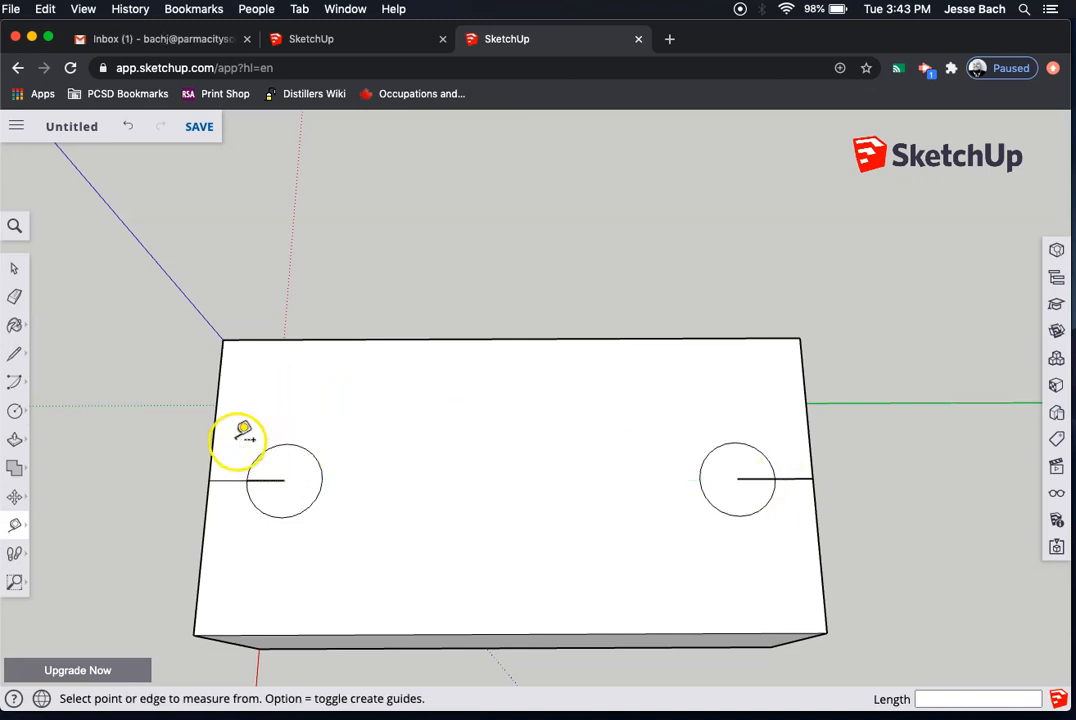
{"action": "left_click", "coordinate": [14, 524]}
{"action": "left_click", "coordinate": [56, 443]}
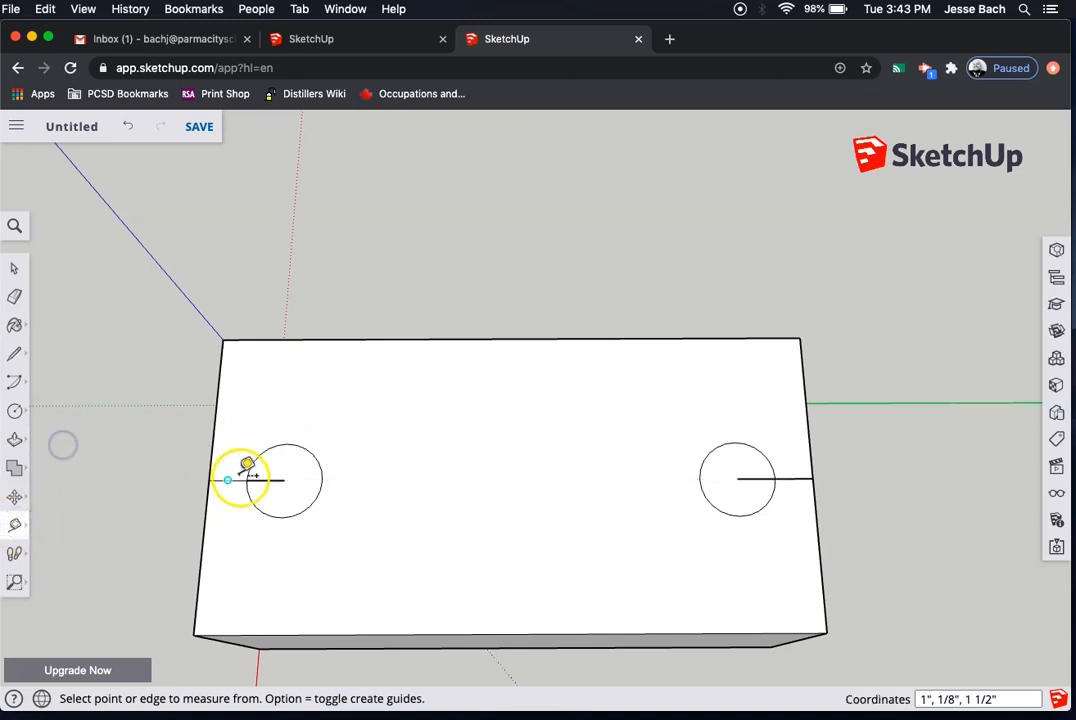
{"action": "left_click", "coordinate": [246, 480]}
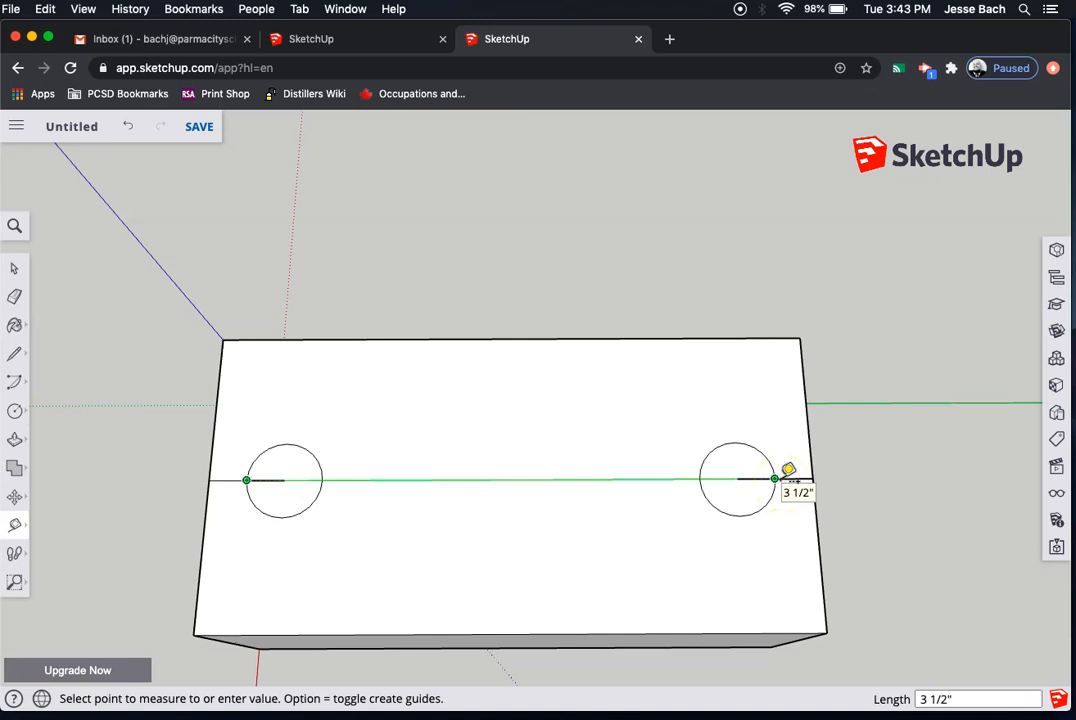
{"action": "left_click", "coordinate": [786, 472]}
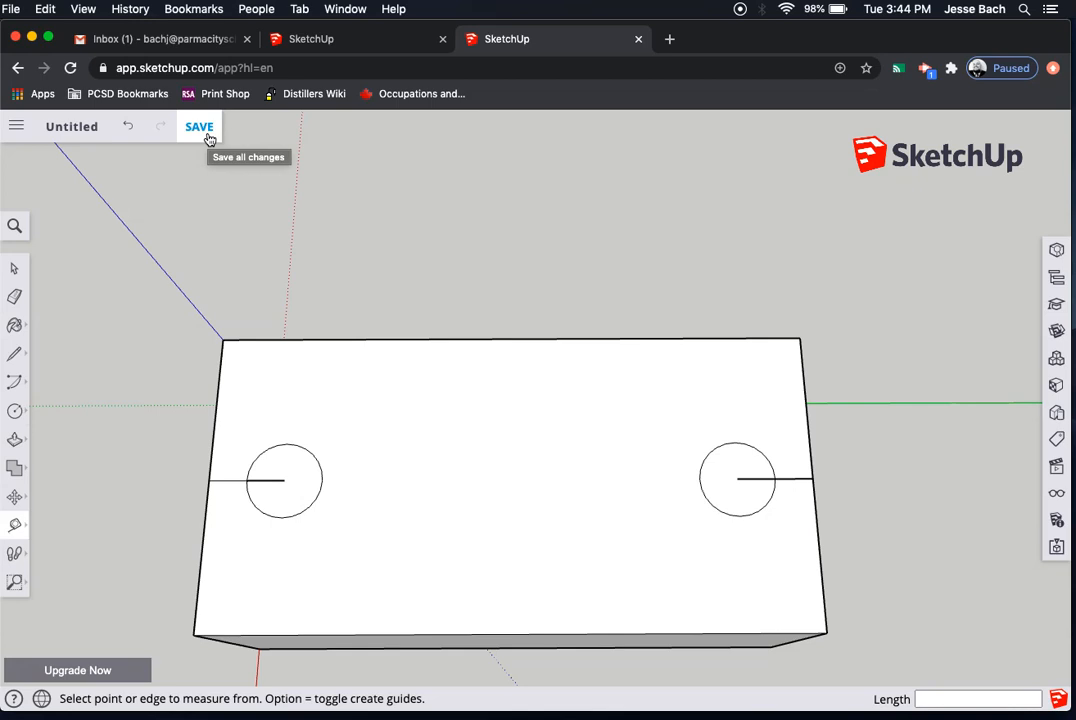
Save the model in the SketchUp project folder under the name Phone holder_2.
{"action": "left_click", "coordinate": [318, 50]}
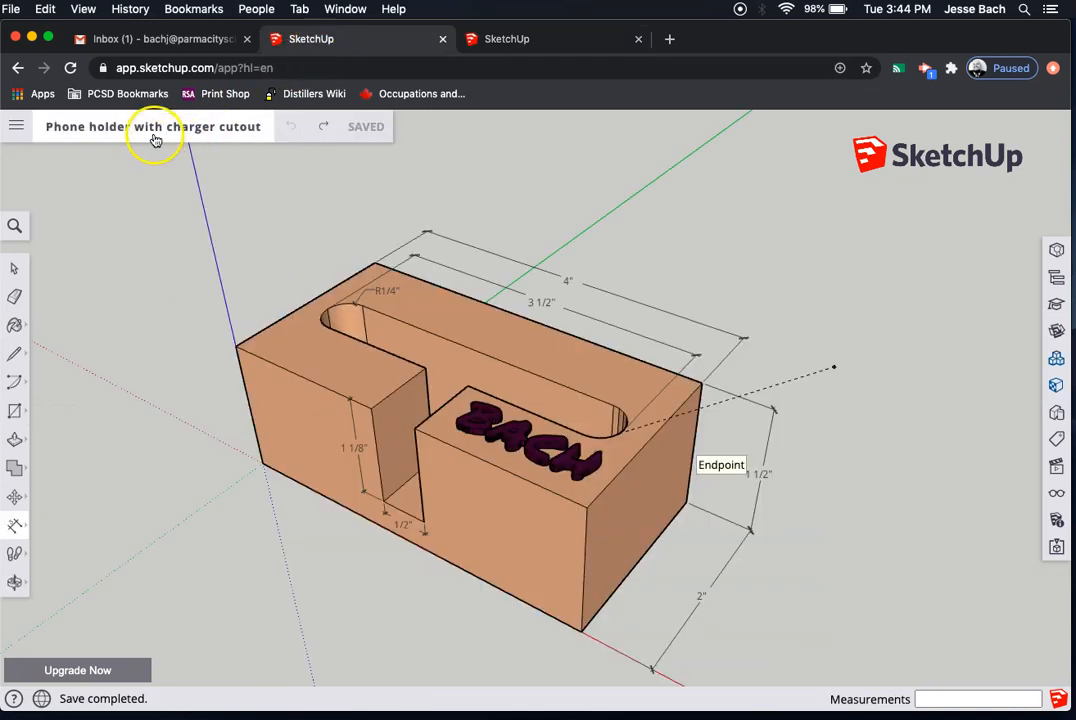
{"action": "left_click", "coordinate": [507, 40]}
{"action": "left_click", "coordinate": [199, 135]}
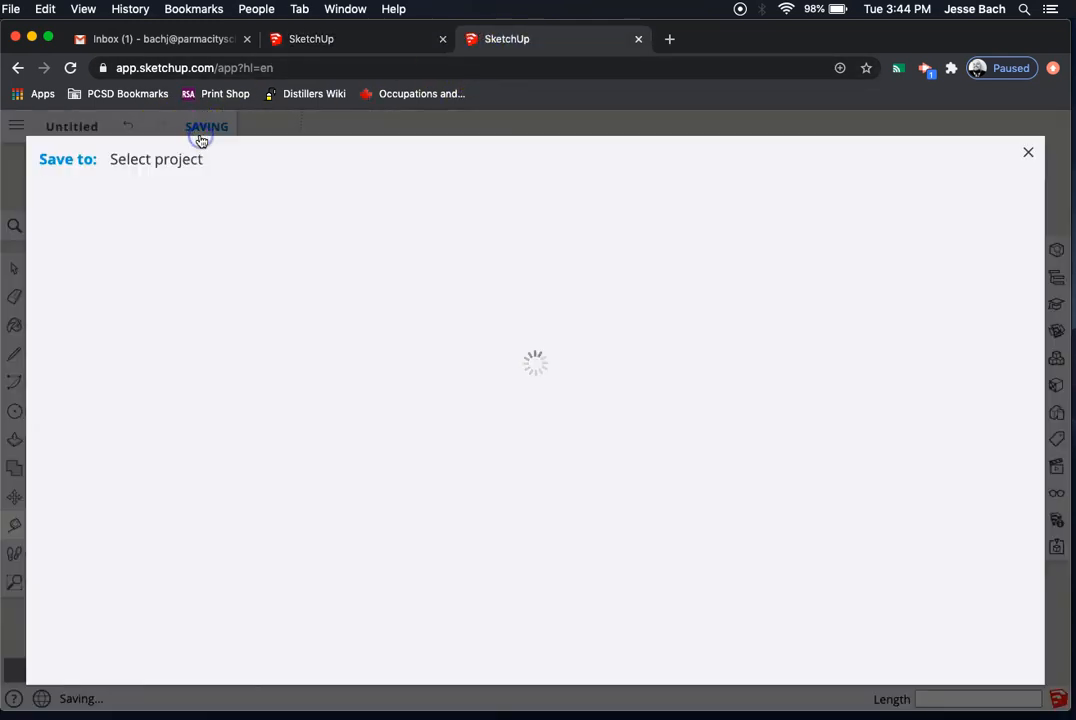
{"action": "left_click", "coordinate": [115, 247]}
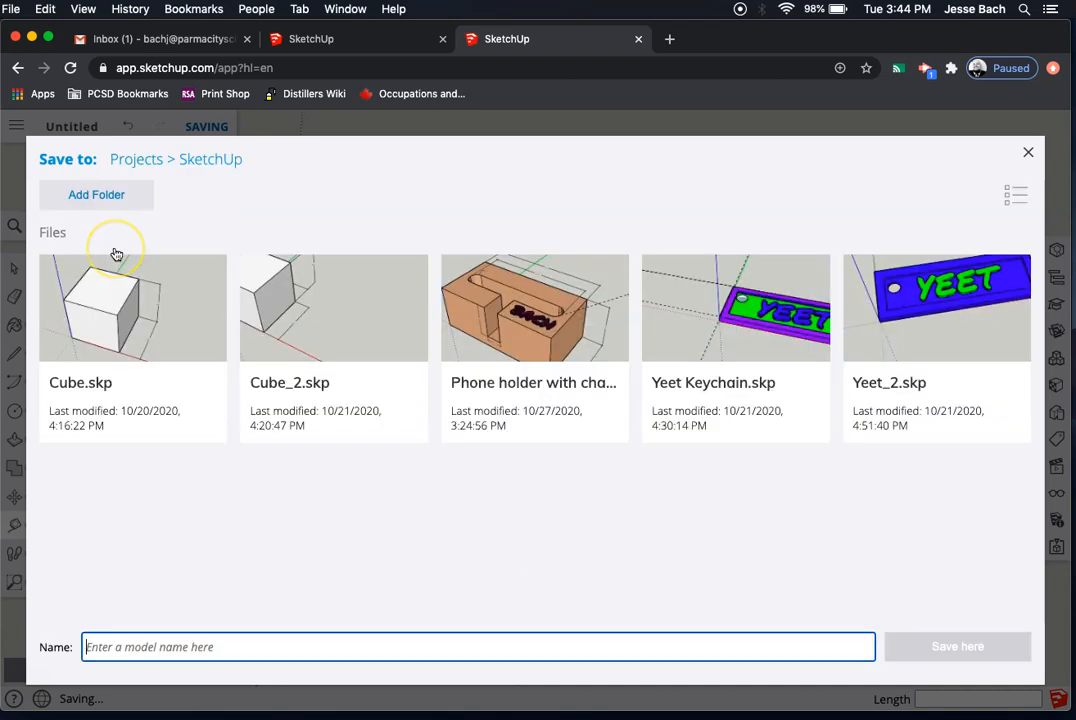
{"action": "type", "text": "Phone holder_2"}
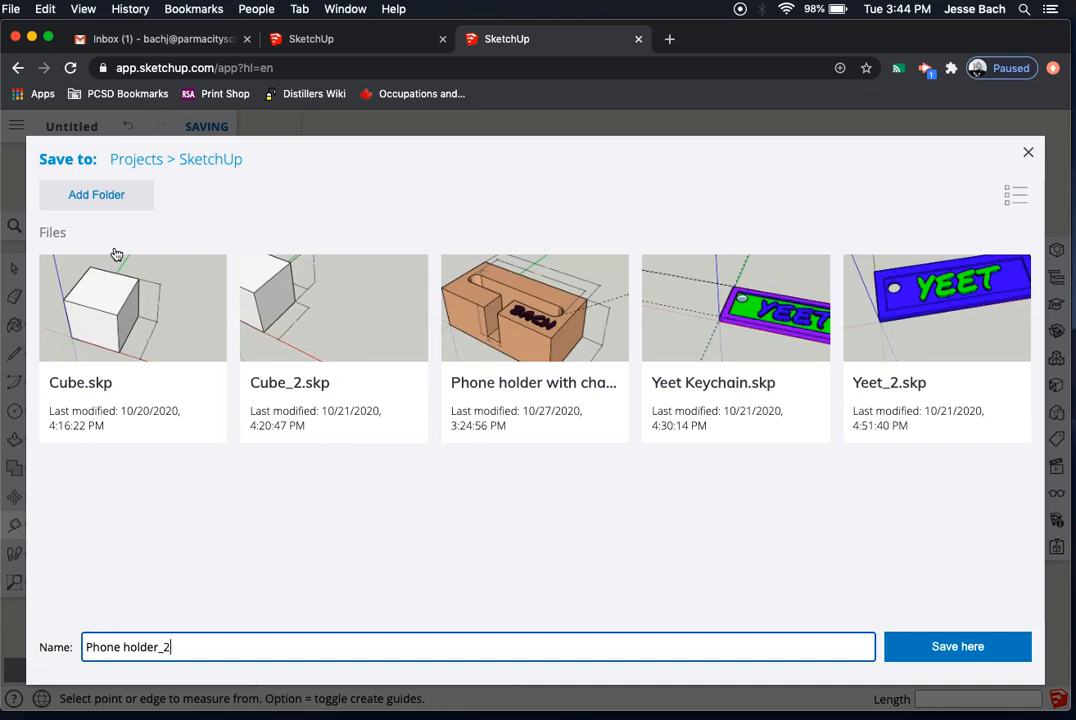
{"action": "left_click", "coordinate": [968, 645]}
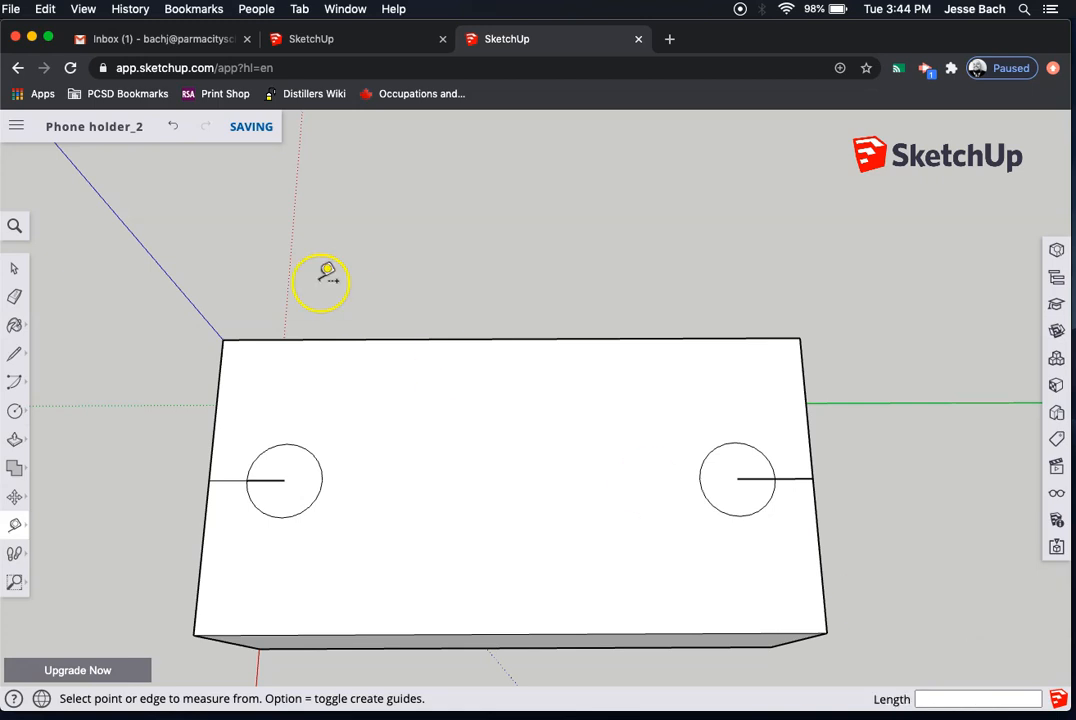
Examine the alignment between the upper points of the two circles and compare it with the slot in the finished phone holder.
{"action": "left_click", "coordinate": [287, 443]}
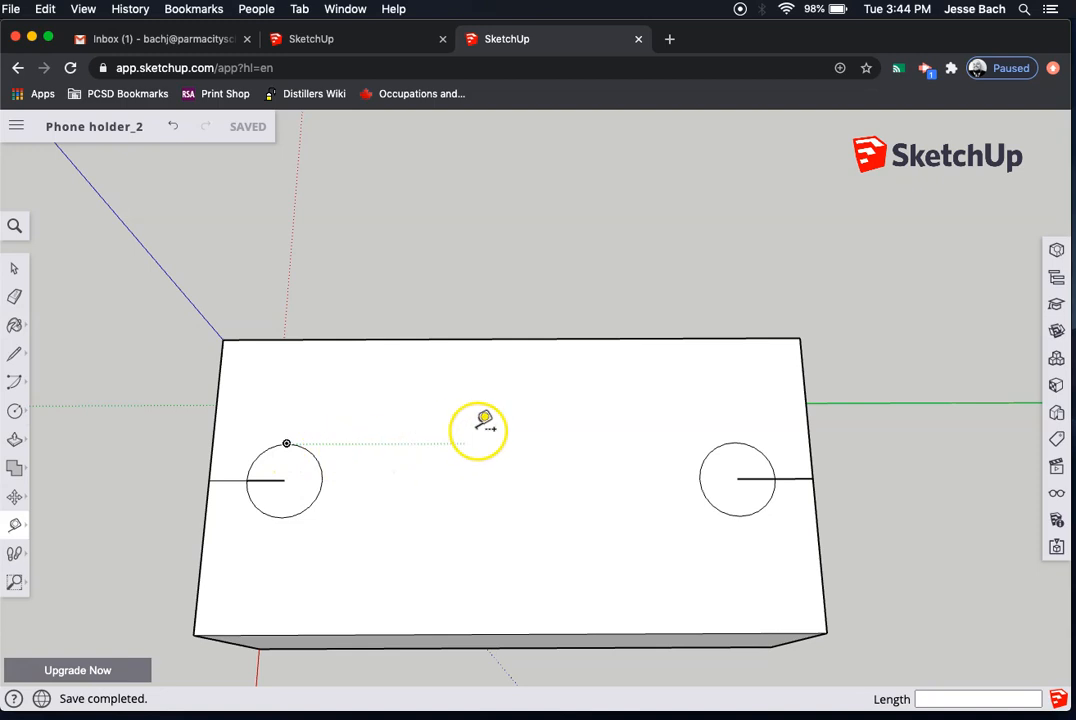
{"action": "left_click", "coordinate": [737, 442]}
{"action": "left_click", "coordinate": [348, 40]}
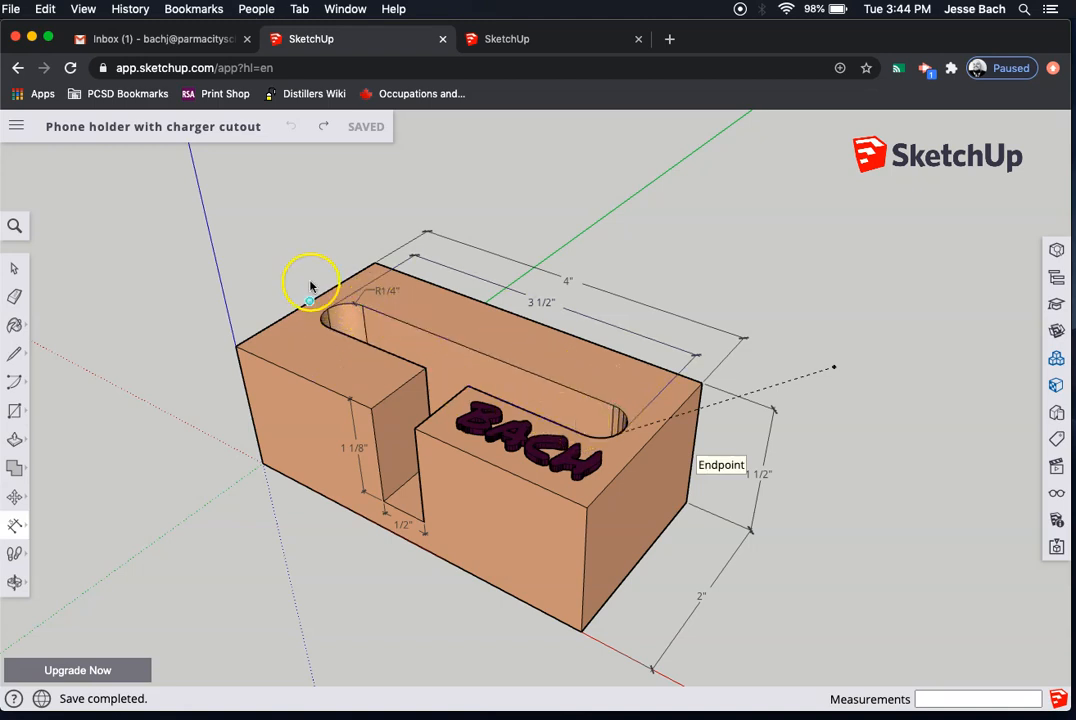
{"action": "left_click", "coordinate": [560, 40]}
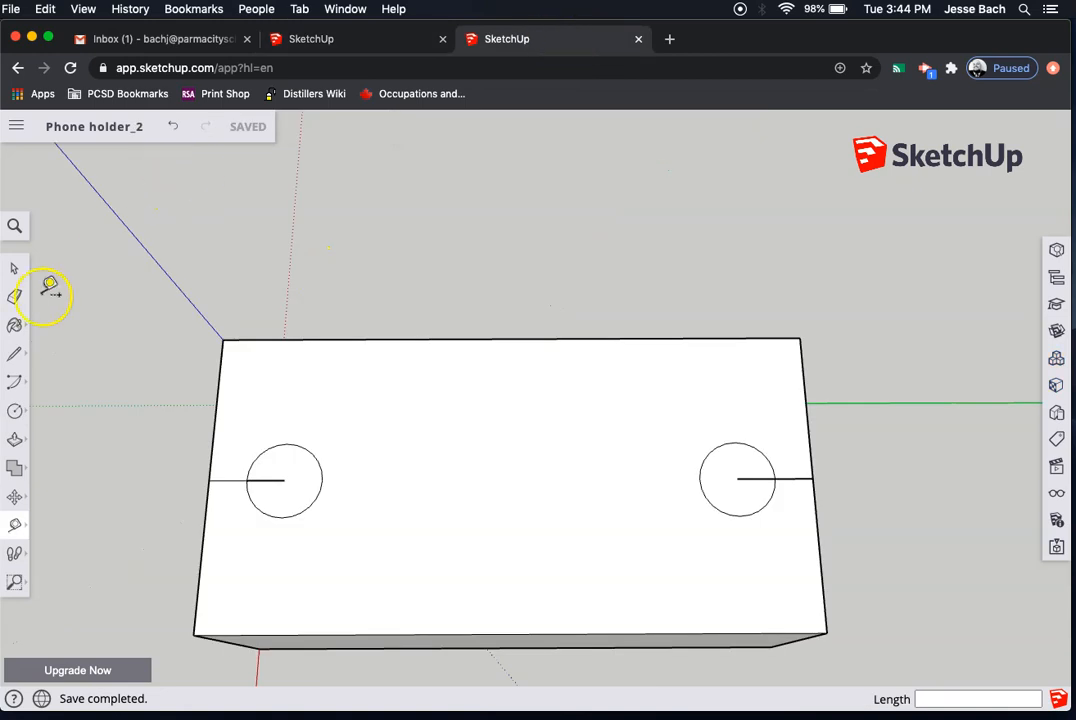
Draw two straight lines joining the circles, one between their upper points and one between their lower points.
{"action": "left_click", "coordinate": [14, 358]}
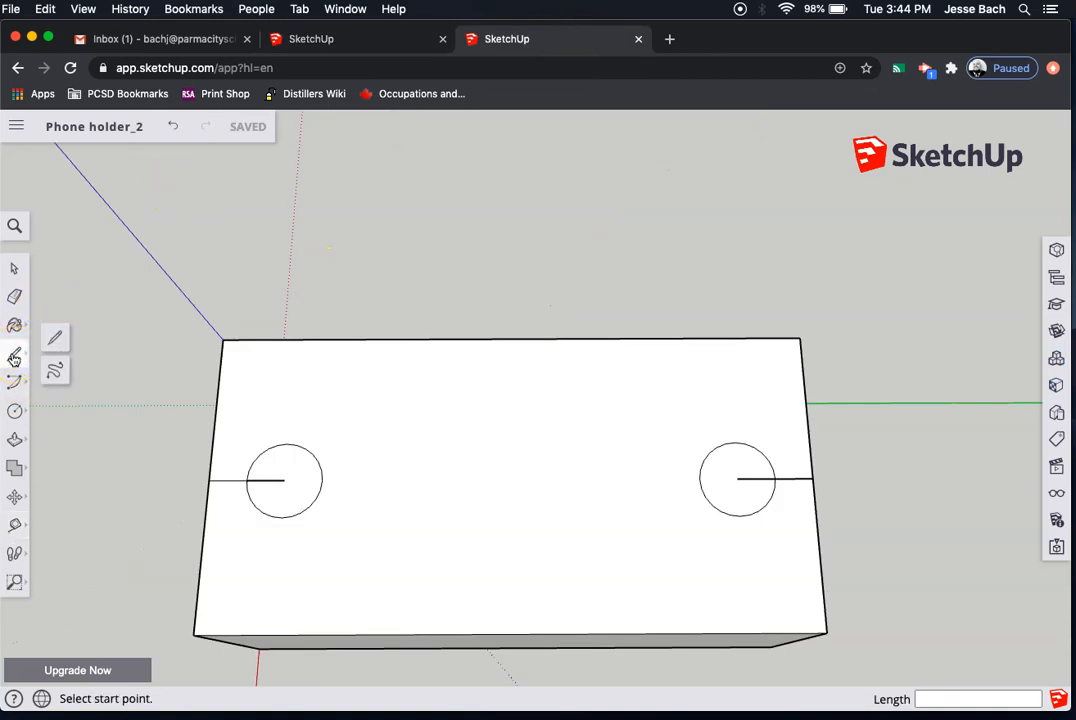
{"action": "left_click", "coordinate": [57, 336]}
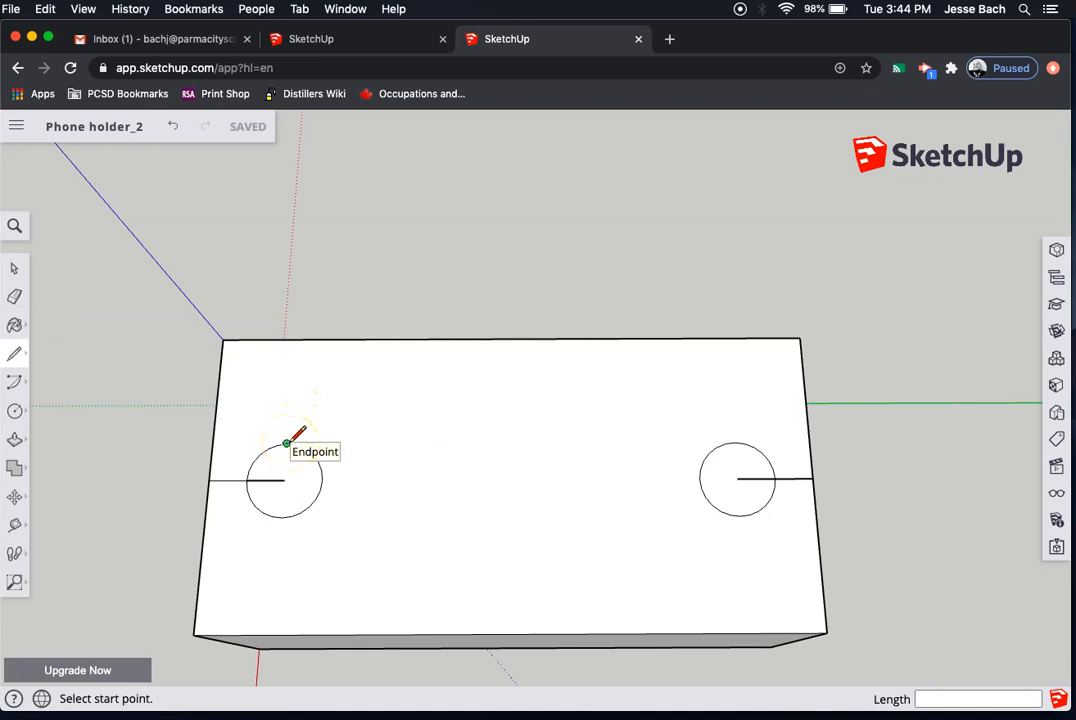
{"action": "left_click_drag", "start_coordinate": [287, 442], "coordinate": [737, 442]}
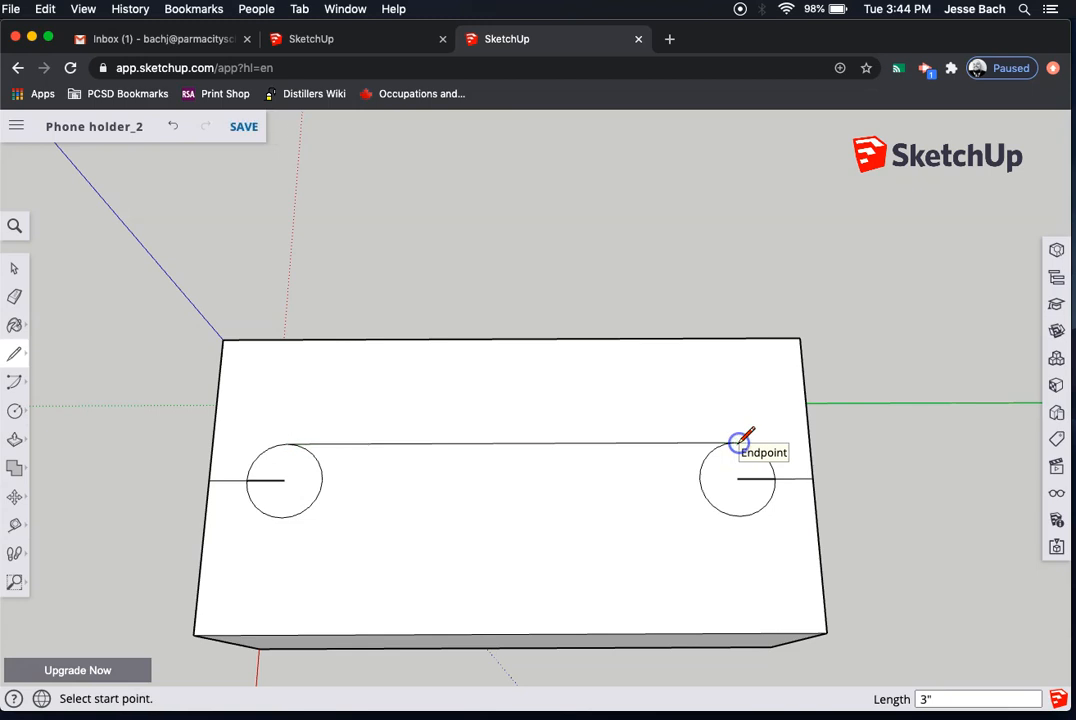
{"action": "left_click", "coordinate": [283, 517]}
{"action": "left_click_drag", "start_coordinate": [283, 517], "coordinate": [739, 516]}
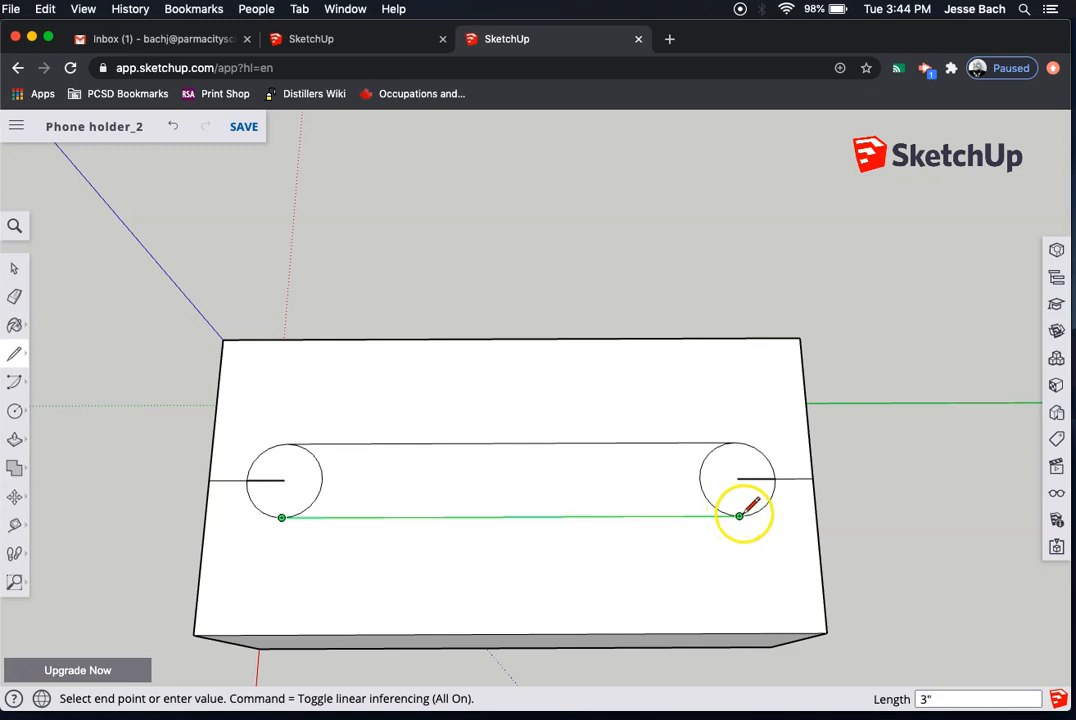
{"action": "left_click", "coordinate": [739, 516]}
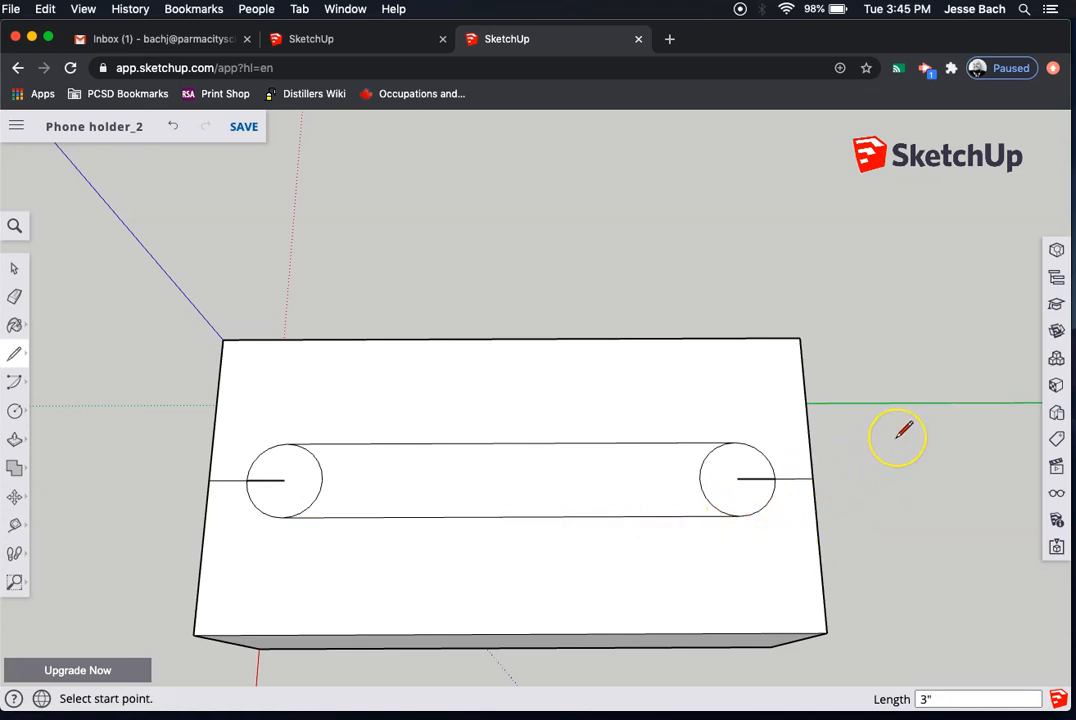
Erase the two short construction lines and the inner arcs of both circles, leaving only the rounded slot outline.
{"action": "left_click", "coordinate": [16, 295]}
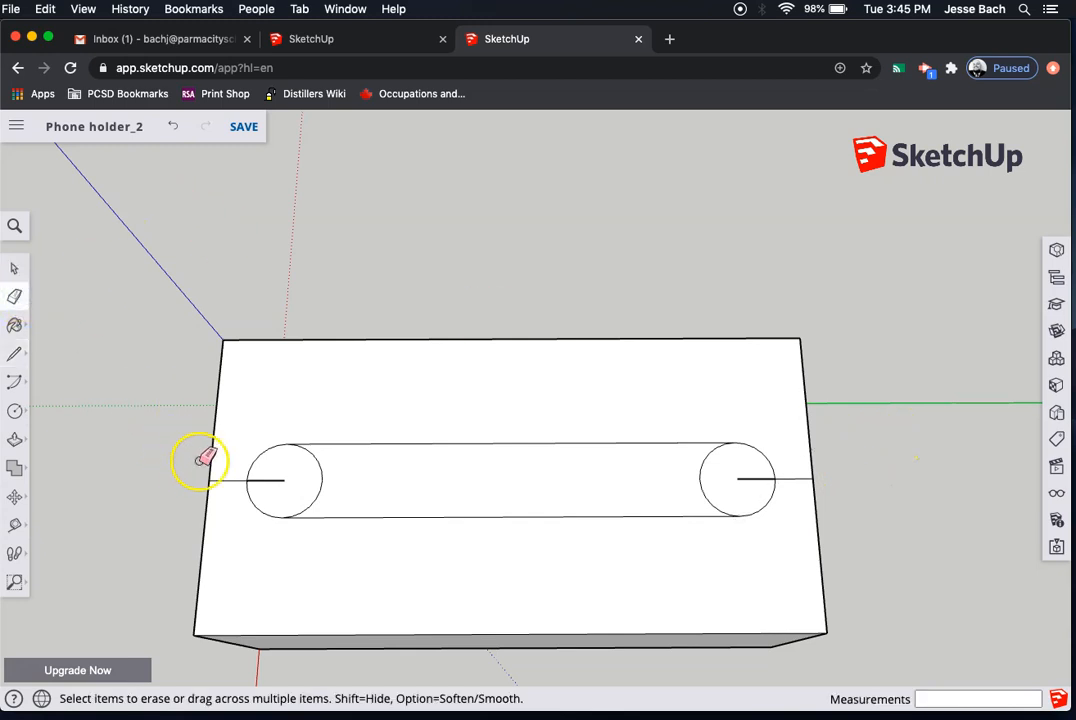
{"action": "left_click", "coordinate": [268, 478]}
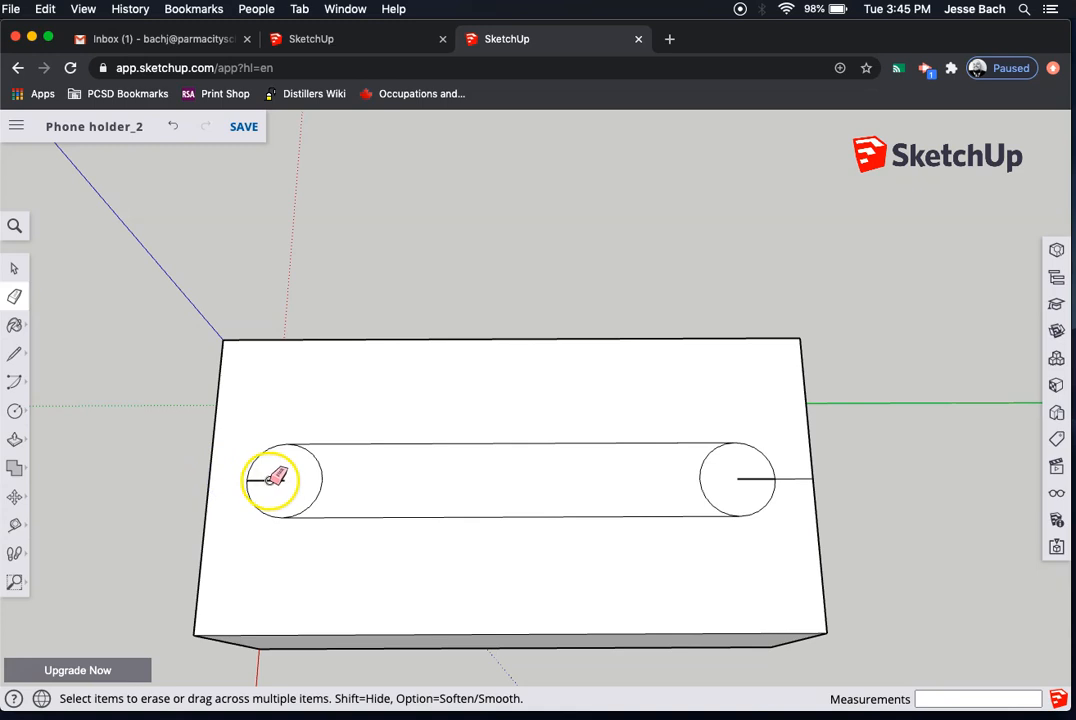
{"action": "left_click", "coordinate": [322, 472]}
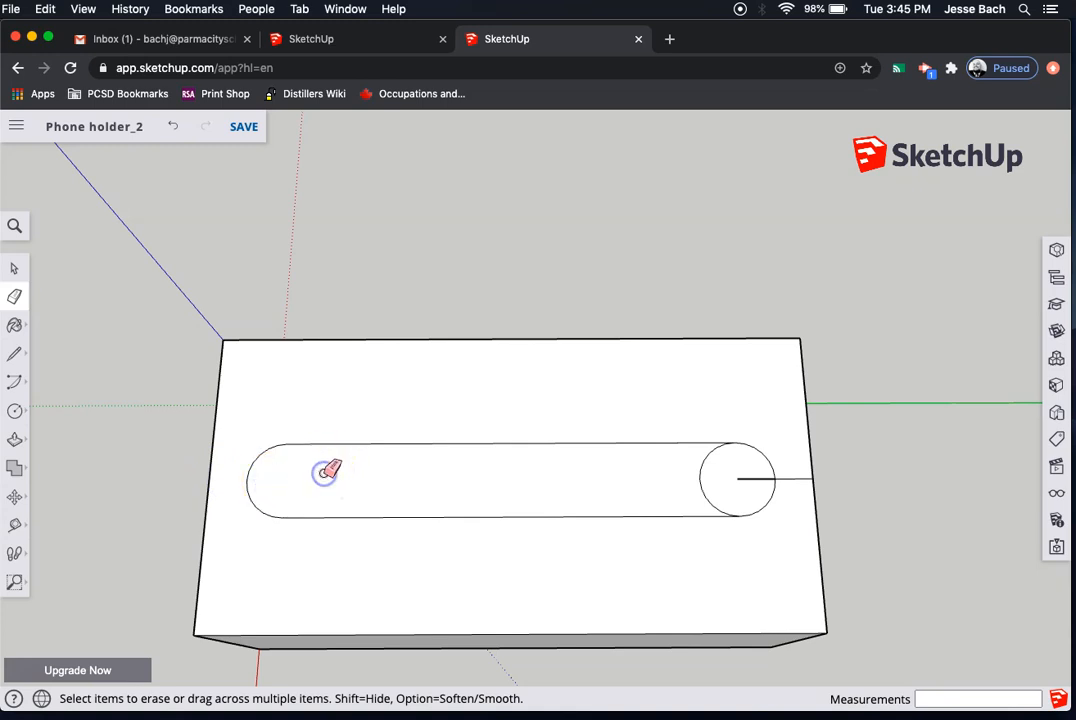
{"action": "left_click", "coordinate": [700, 471]}
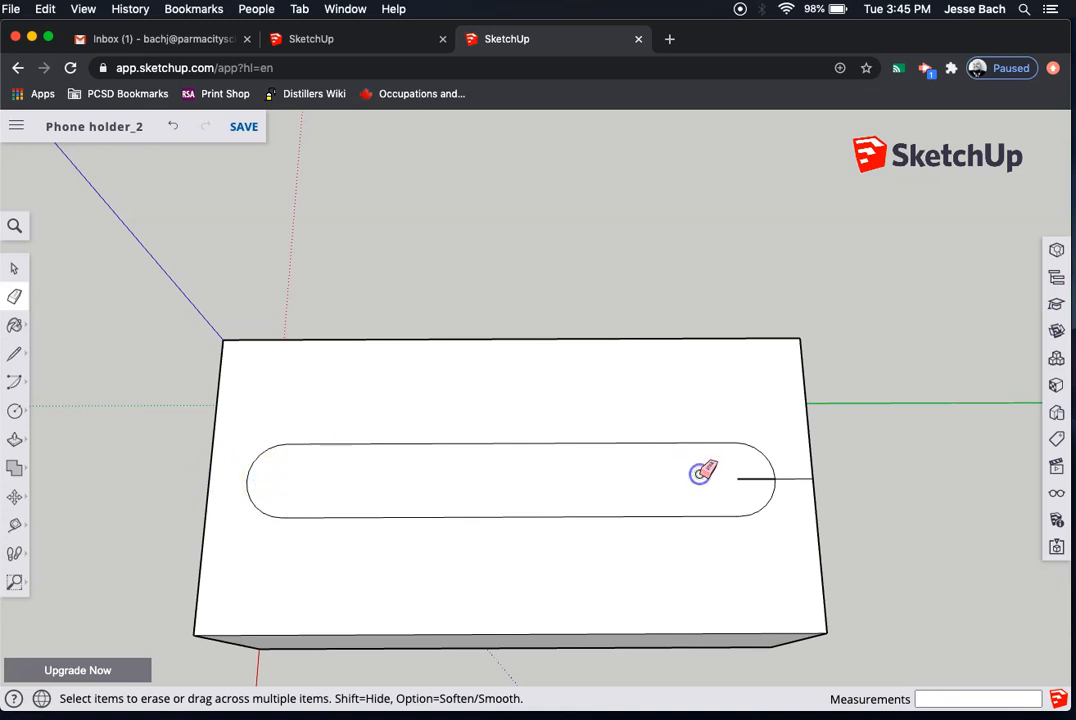
{"action": "left_click", "coordinate": [749, 479]}
{"action": "left_click", "coordinate": [792, 476]}
{"action": "left_click", "coordinate": [958, 464]}
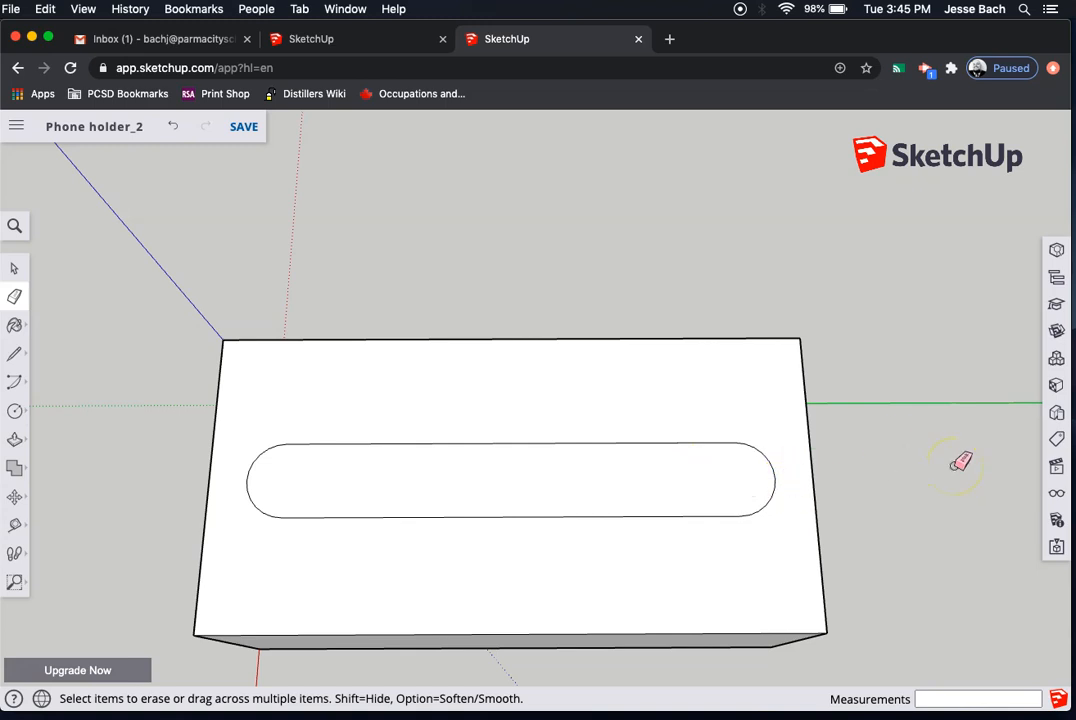
Draw a centre line from the midpoint of the block's front top edge straight to the slot's nearer long edge.
{"action": "left_click", "coordinate": [14, 356]}
{"action": "left_click", "coordinate": [51, 340]}
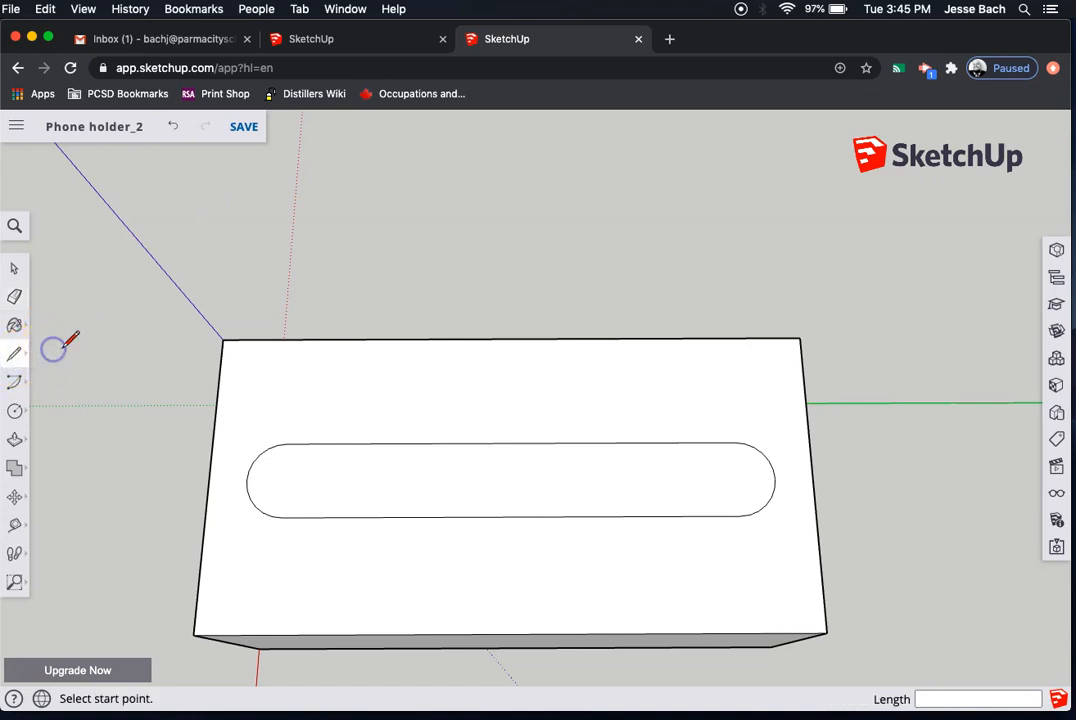
{"action": "left_click", "coordinate": [510, 633]}
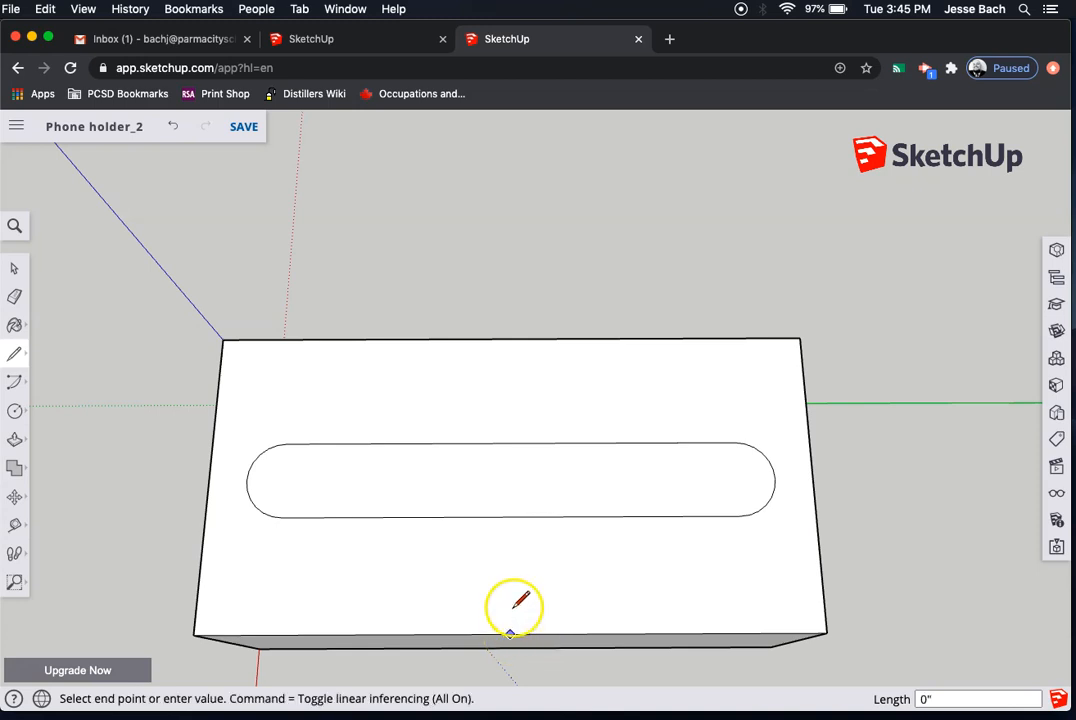
{"action": "left_click", "coordinate": [510, 517]}
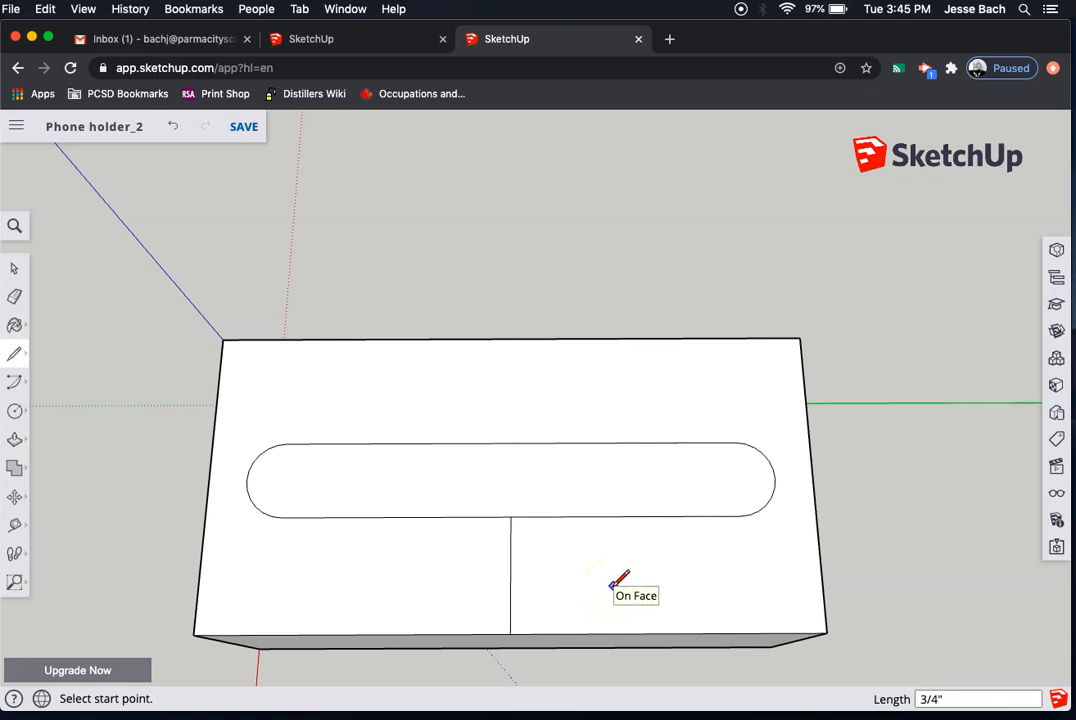
Check the charger cutout in the finished phone holder, and draw a .25 inch line to each side from the centre line's midpoint.
{"action": "left_click", "coordinate": [375, 45]}
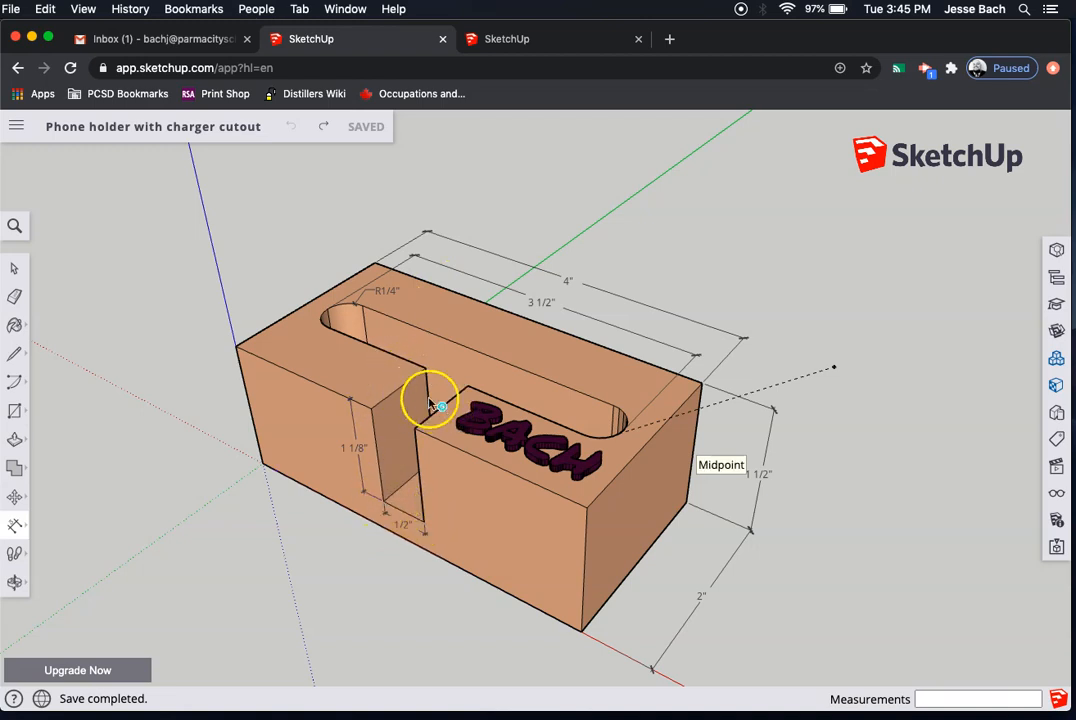
{"action": "left_click", "coordinate": [556, 45]}
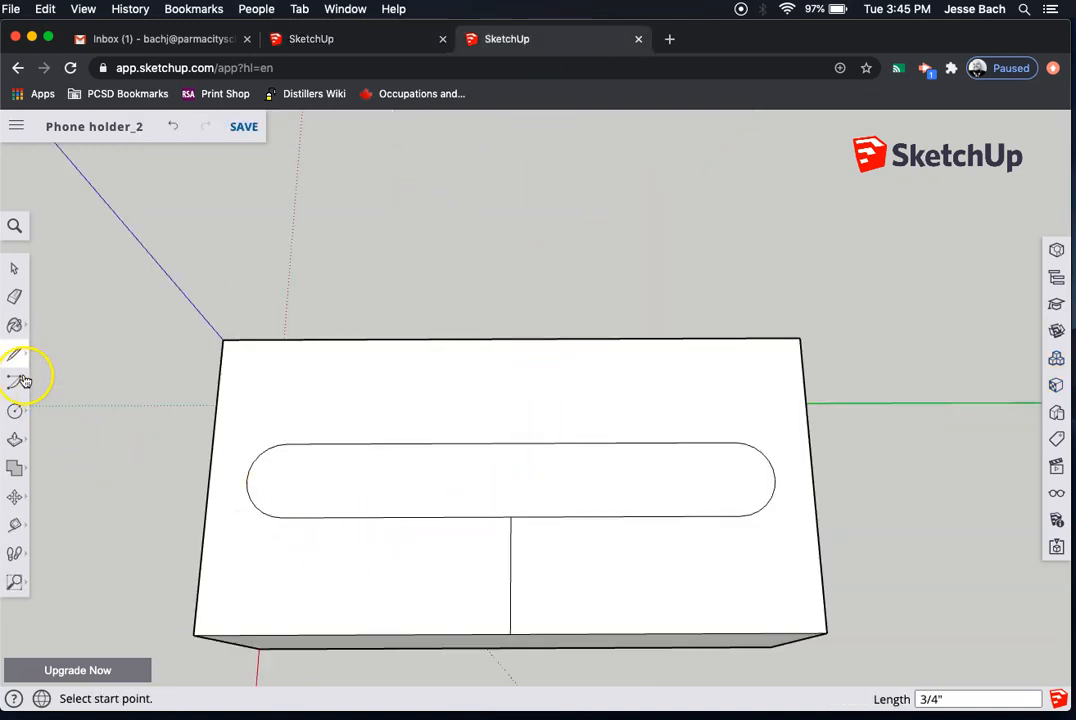
{"action": "left_click", "coordinate": [510, 574]}
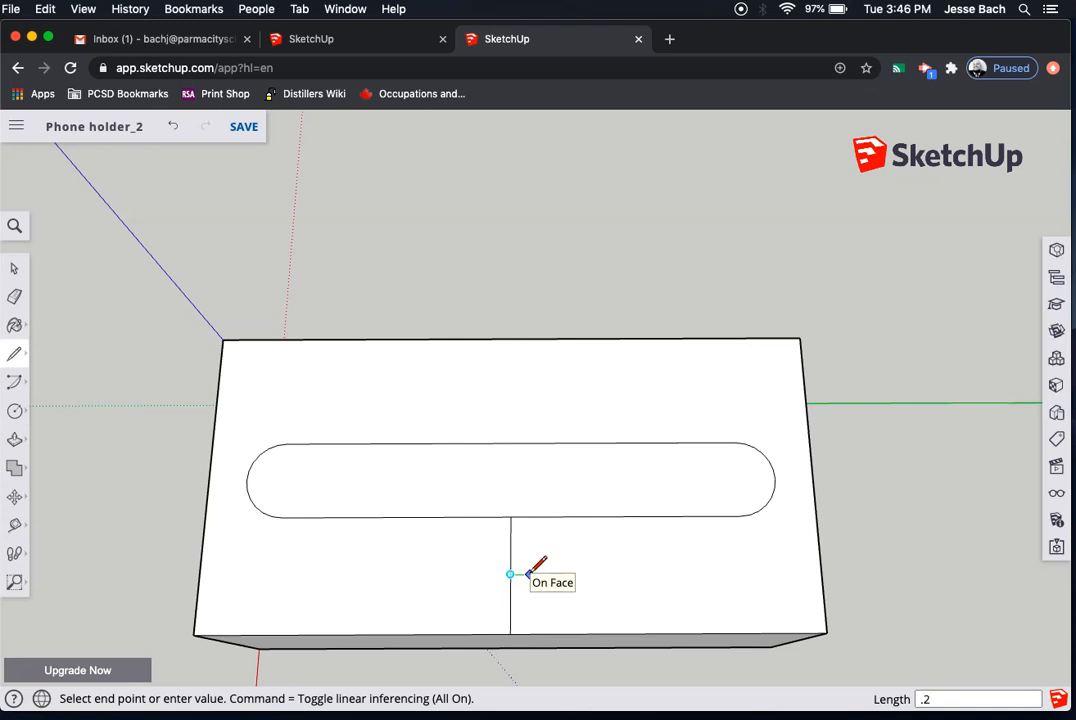
{"action": "left_click", "coordinate": [547, 573]}
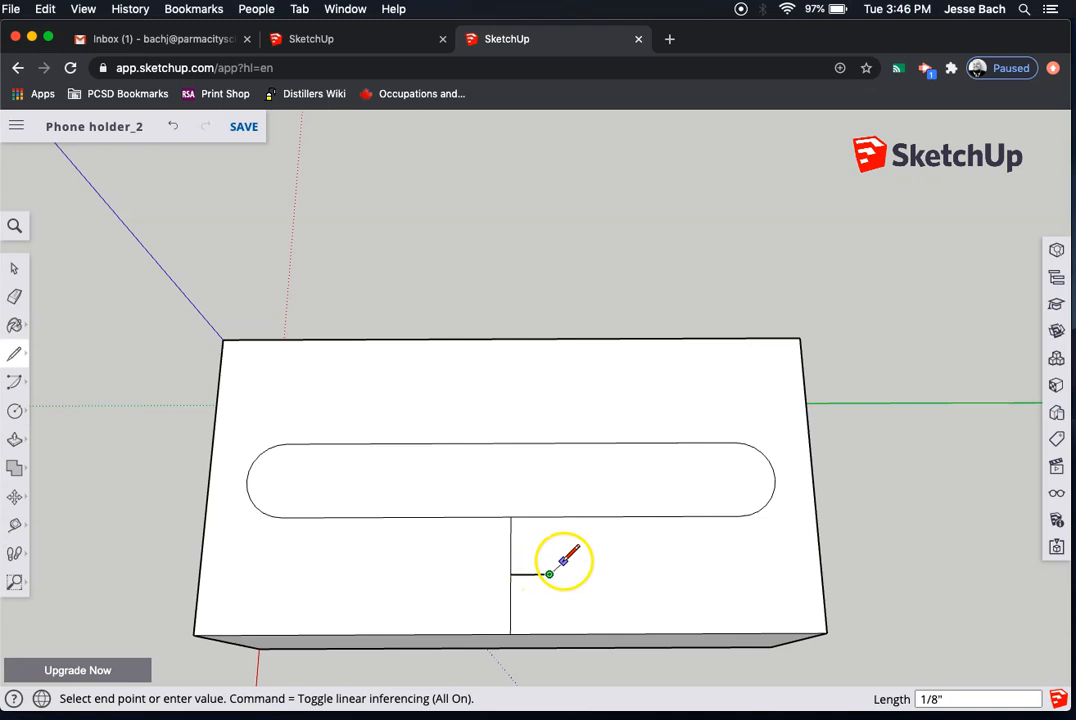
{"action": "key", "text": "Escape"}
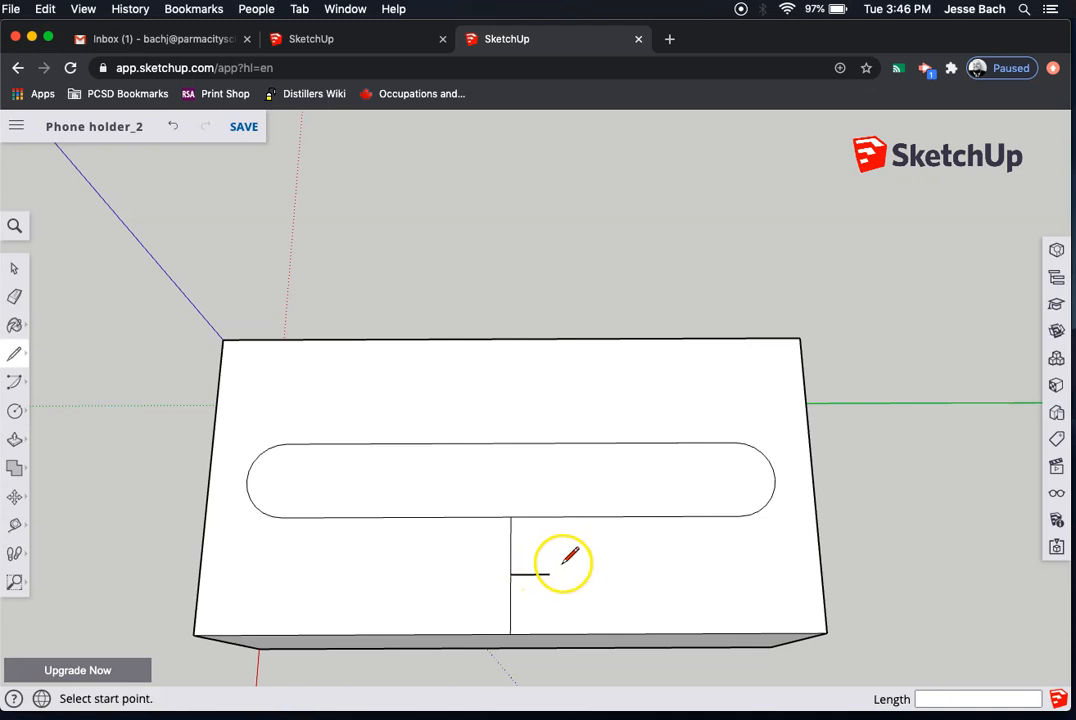
{"action": "left_click", "coordinate": [510, 574]}
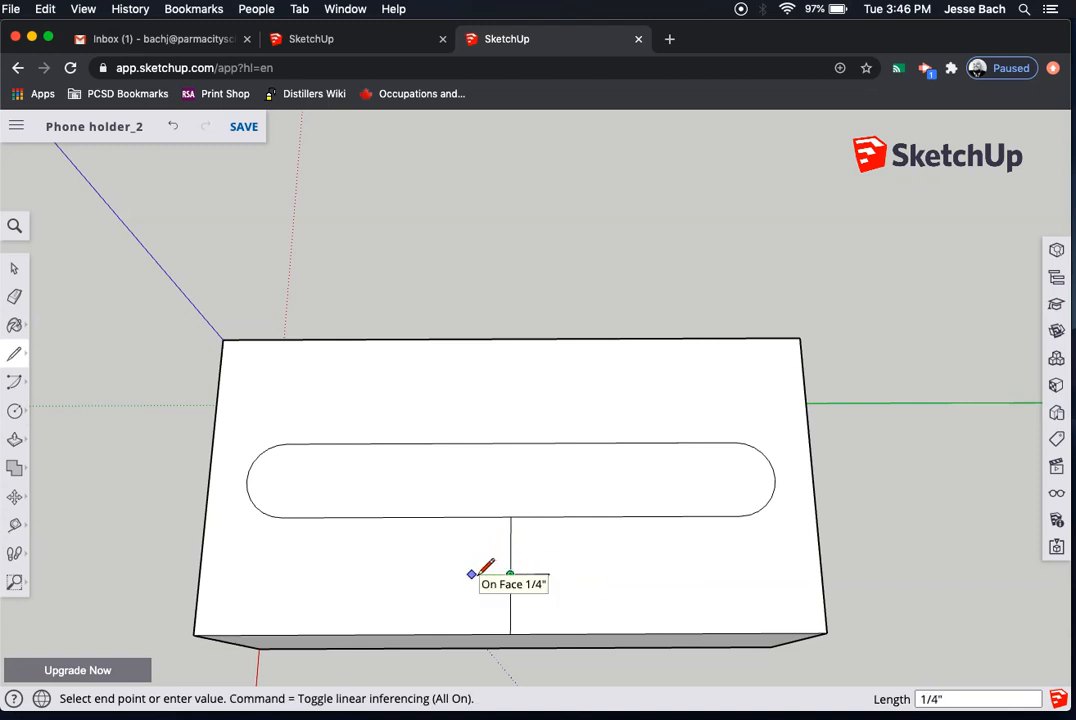
{"action": "type", "text": ".25"}
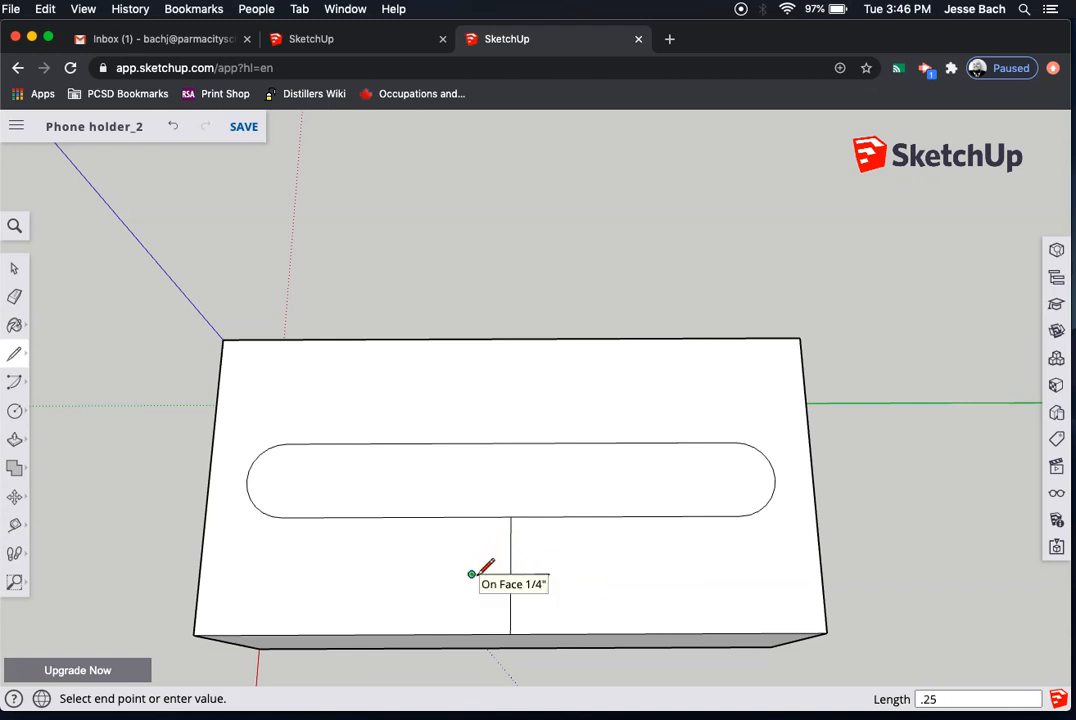
{"action": "key", "text": "Return"}
{"action": "key", "text": "Escape"}
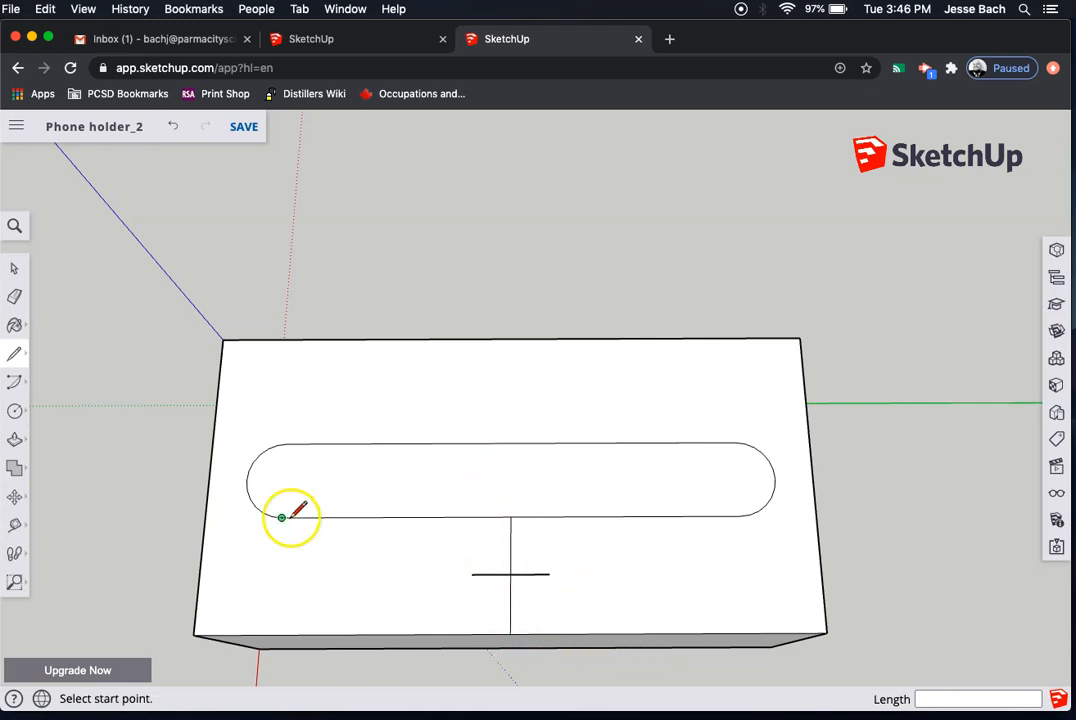
Measure the distance between the outer ends of the two short cross lines with the Tape Measure.
{"action": "left_click", "coordinate": [15, 526]}
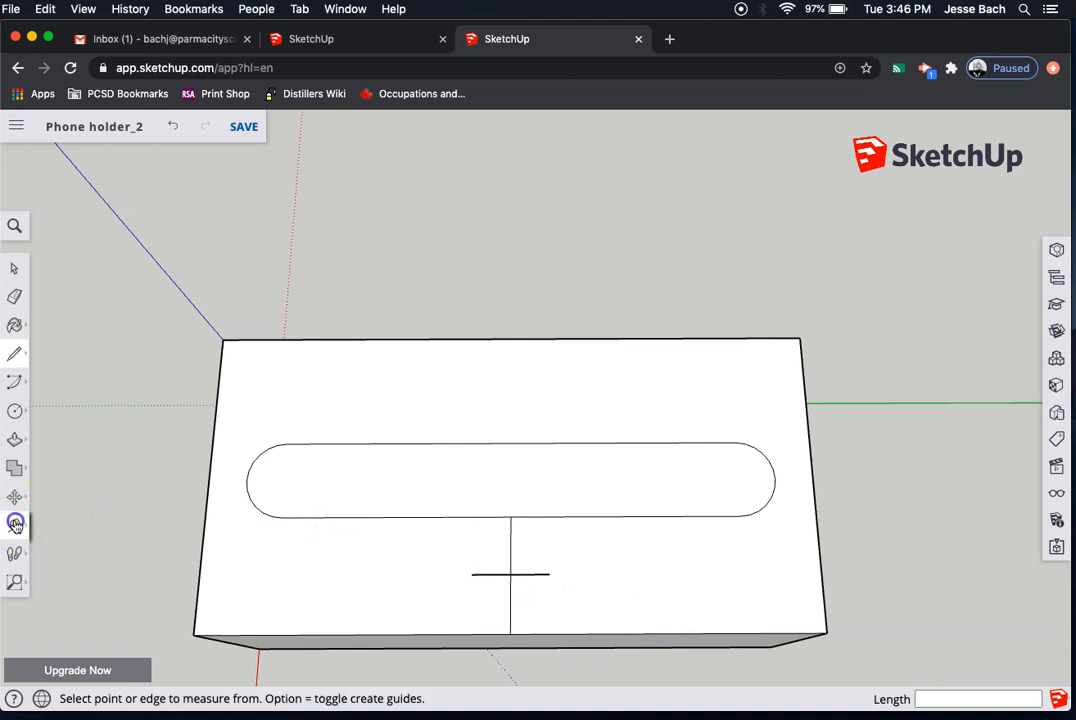
{"action": "left_click", "coordinate": [55, 450]}
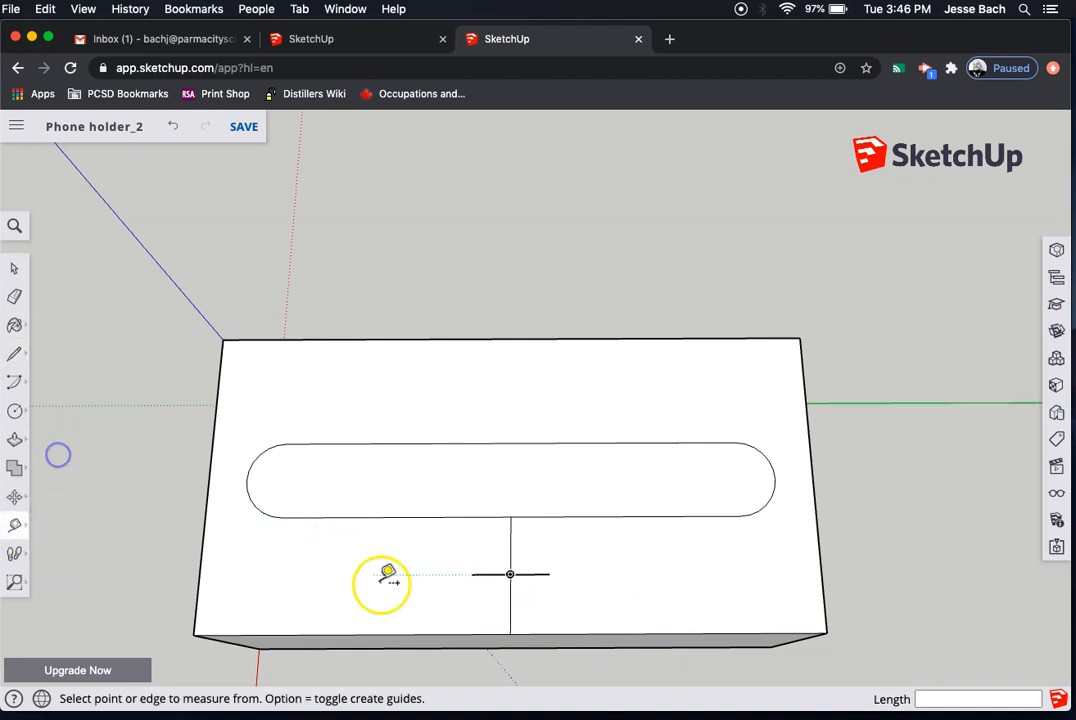
{"action": "left_click", "coordinate": [471, 574]}
{"action": "left_click", "coordinate": [549, 574]}
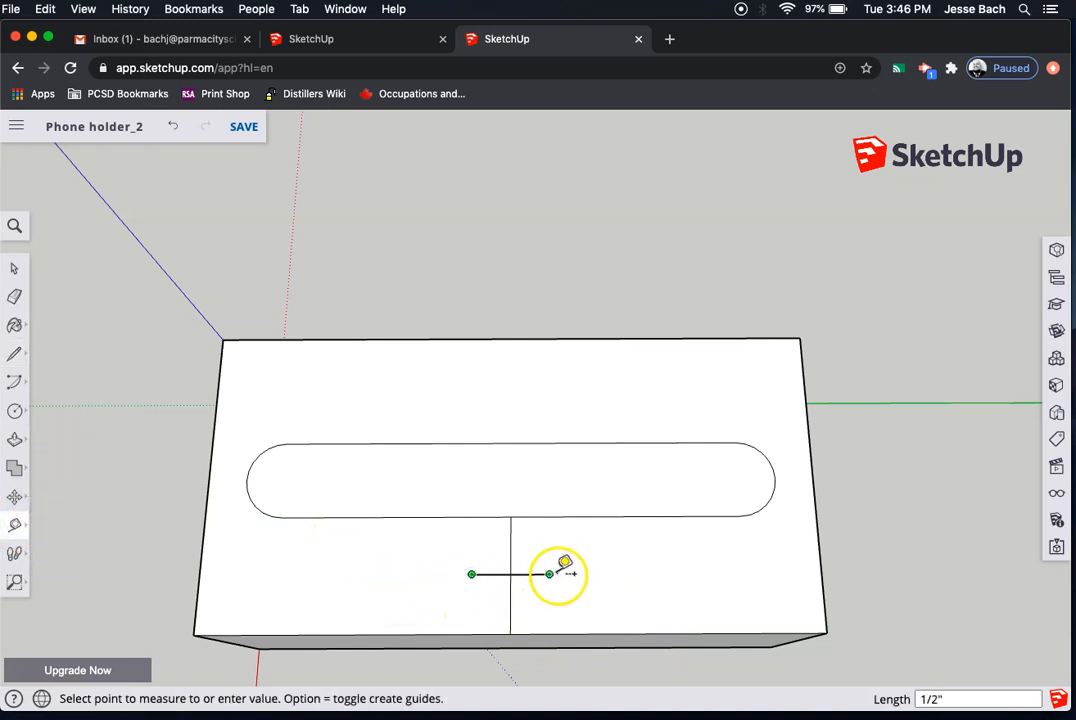
{"action": "left_click", "coordinate": [552, 574]}
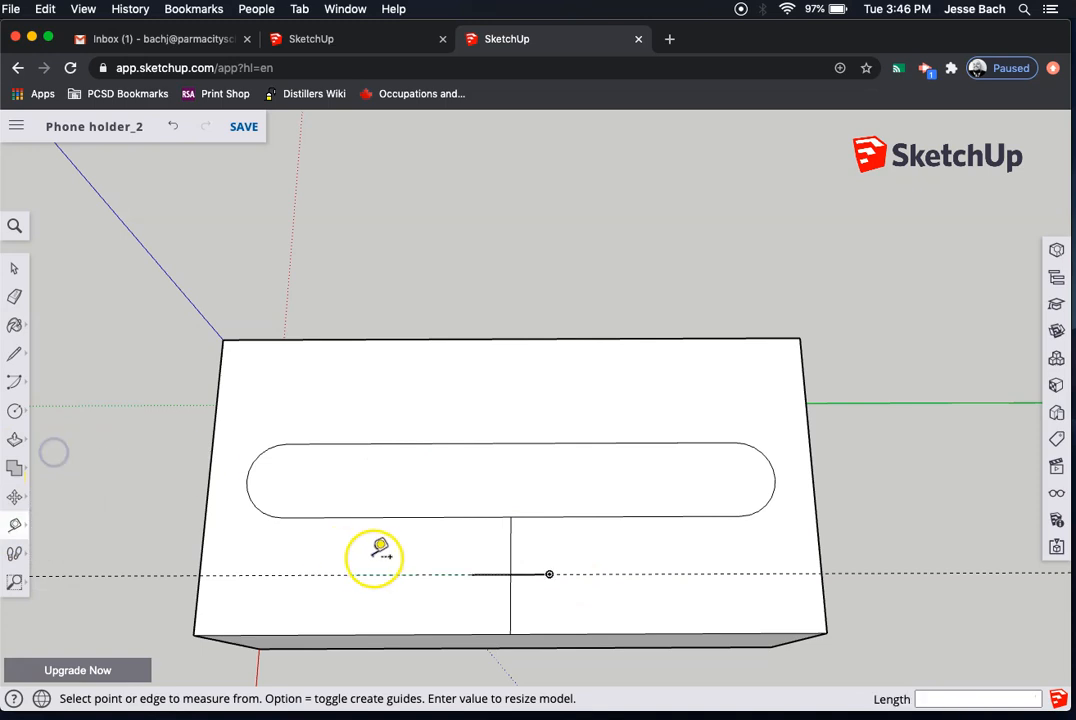
{"action": "left_click", "coordinate": [471, 575]}
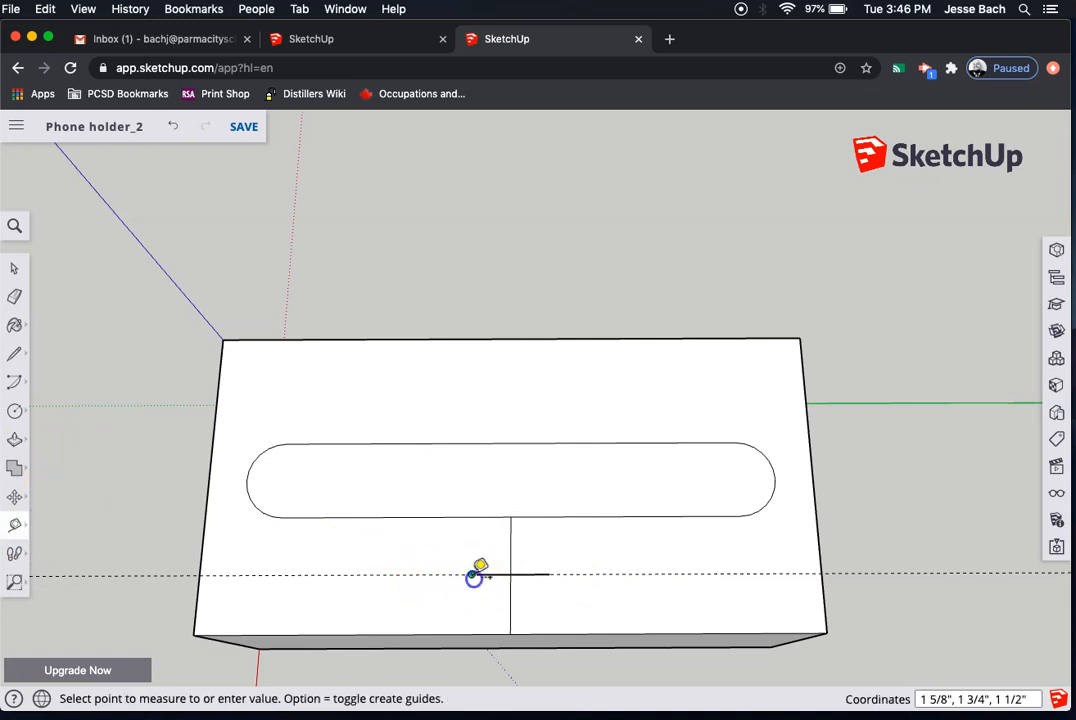
{"action": "left_click", "coordinate": [552, 574]}
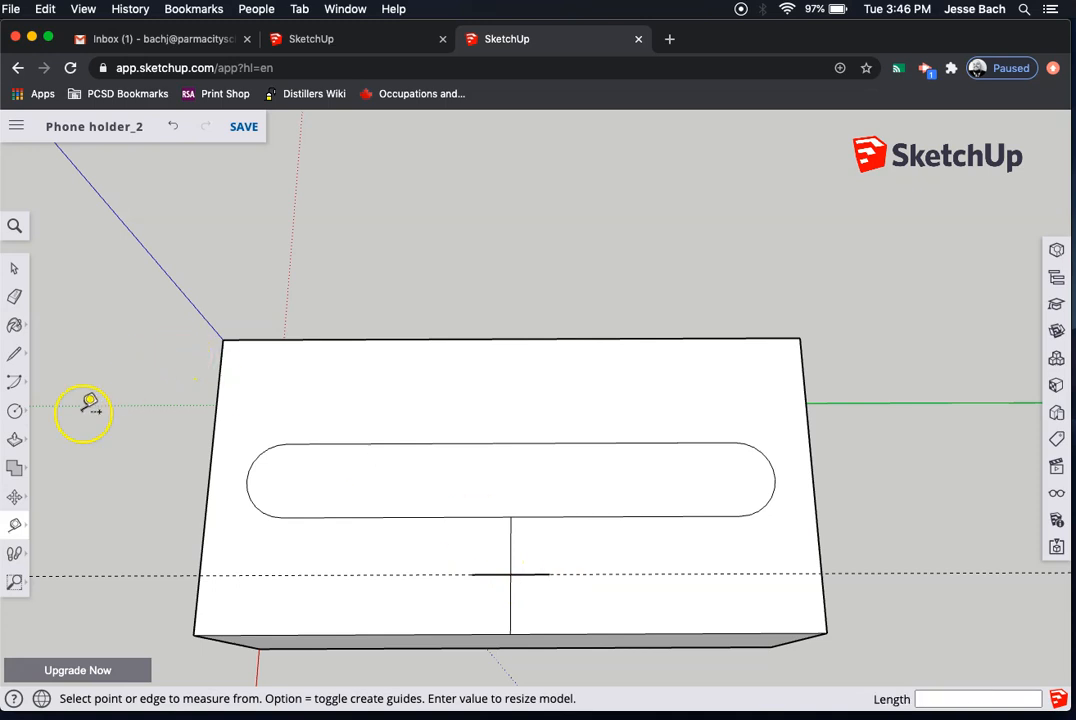
Draw lines from both ends of the cross line to the slot edge and to the block's front edge, outlining the charger cutout.
{"action": "left_click", "coordinate": [13, 357]}
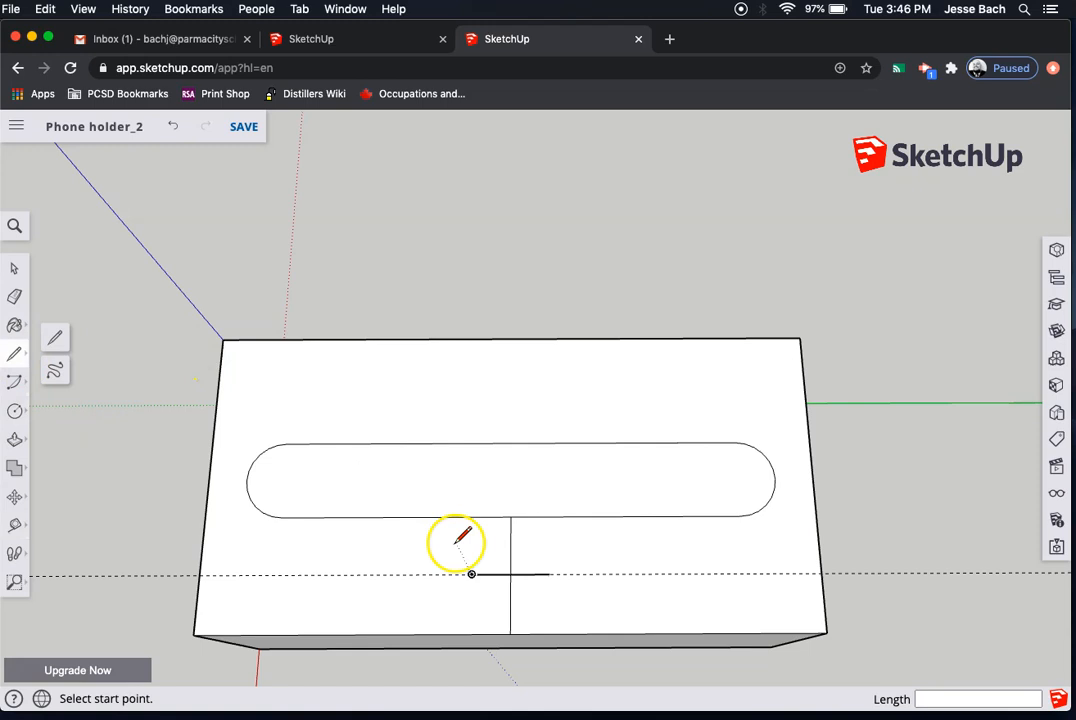
{"action": "left_click", "coordinate": [549, 574]}
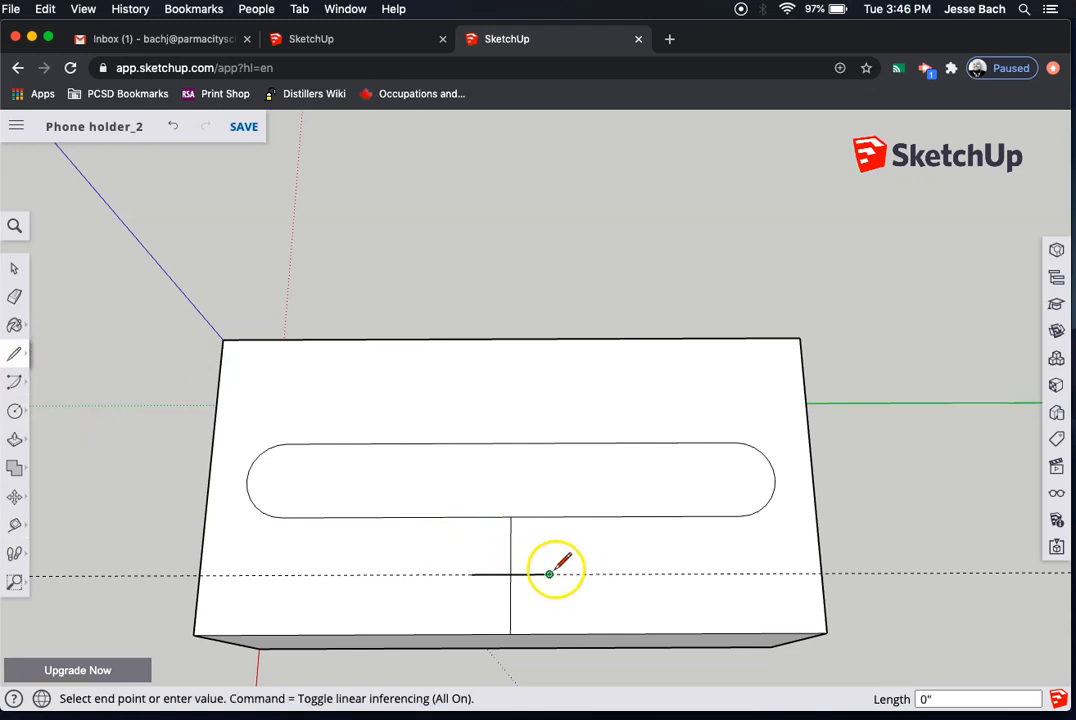
{"action": "left_click", "coordinate": [549, 516]}
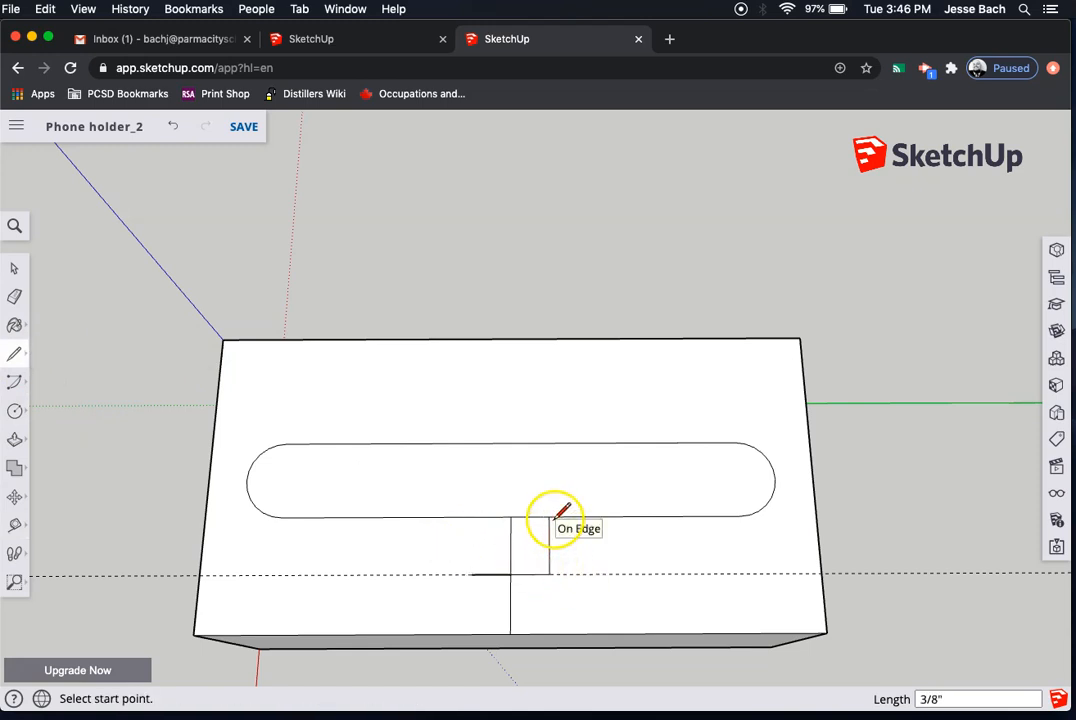
{"action": "left_click", "coordinate": [471, 574]}
{"action": "left_click", "coordinate": [472, 516]}
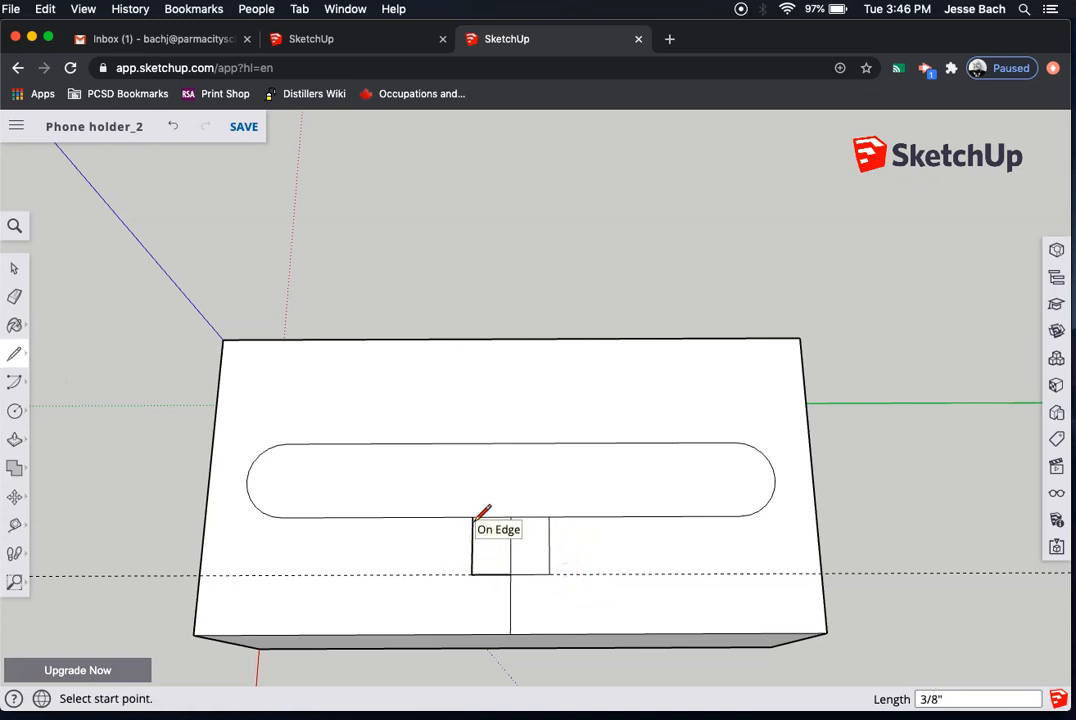
{"action": "left_click", "coordinate": [472, 574]}
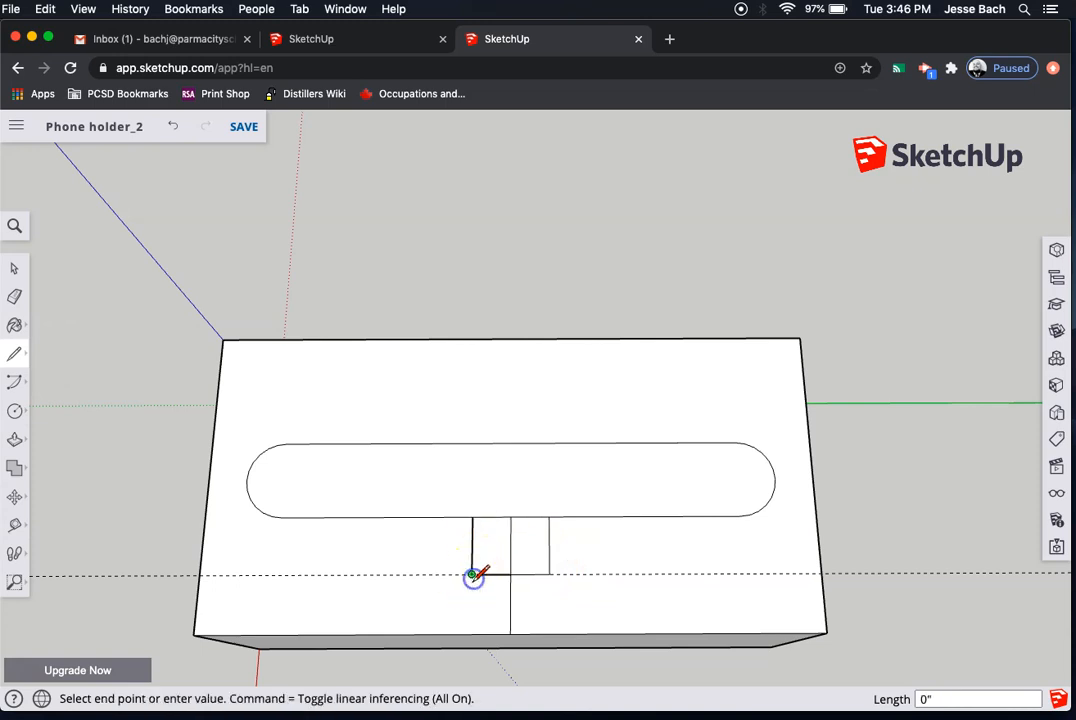
{"action": "left_click", "coordinate": [471, 633]}
{"action": "left_click", "coordinate": [549, 574]}
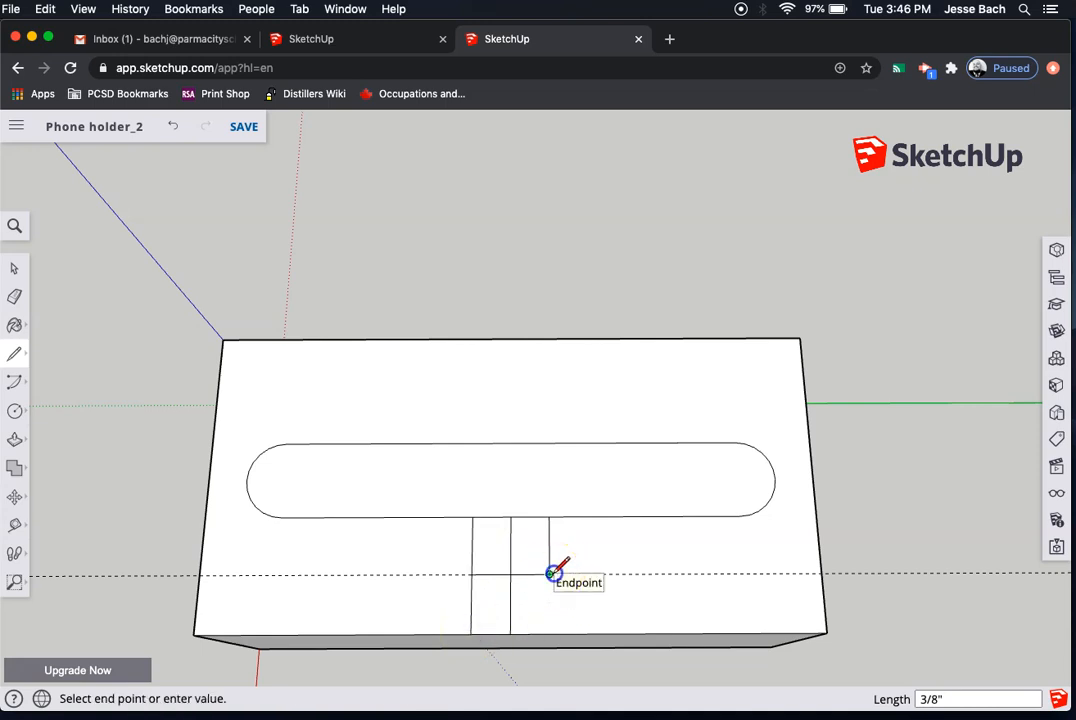
{"action": "left_click", "coordinate": [550, 633]}
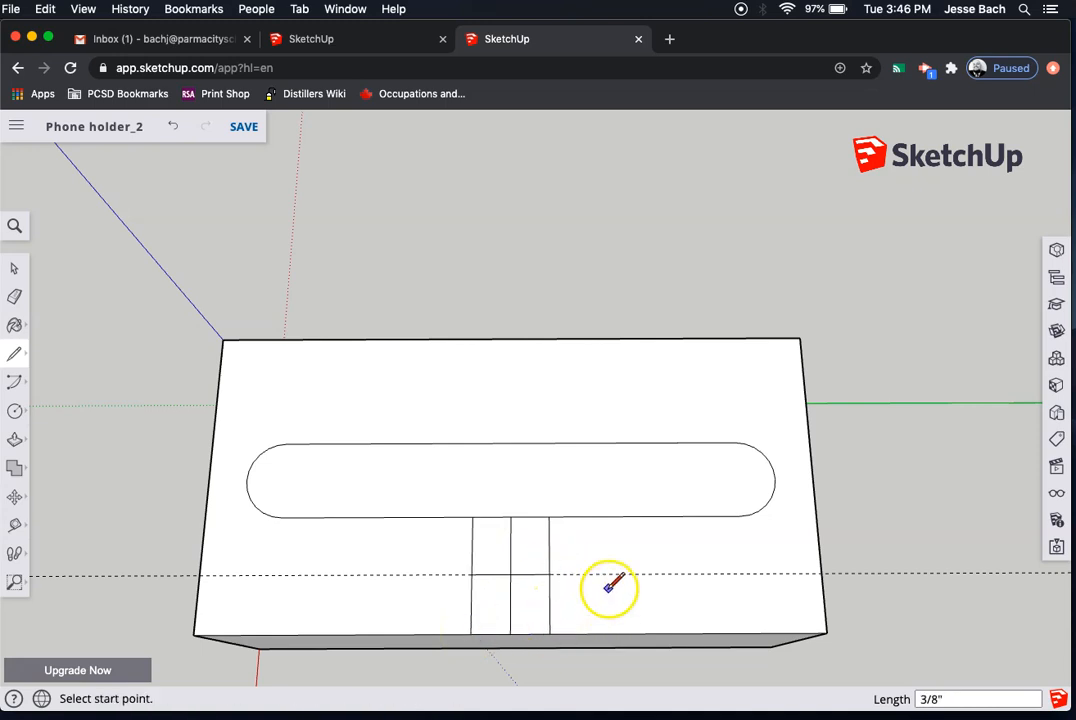
Erase the centre line and cross line inside the charger cutout, the dashed guide, and the slot edge segment across the cutout.
{"action": "left_click", "coordinate": [14, 297]}
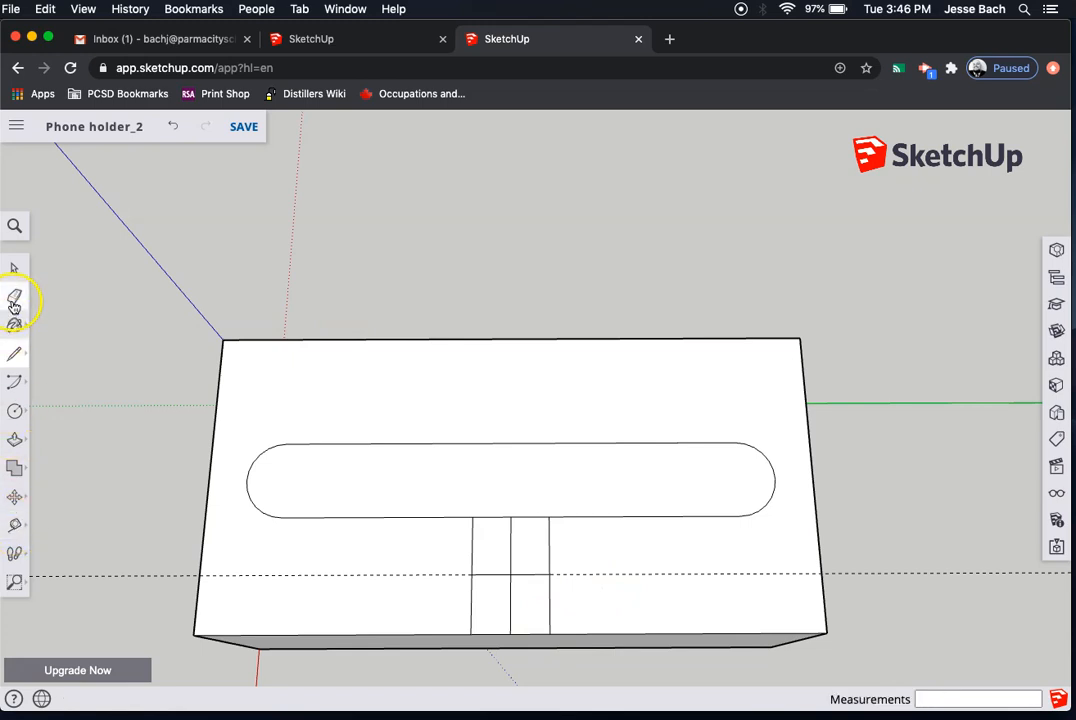
{"action": "left_click", "coordinate": [509, 557]}
{"action": "left_click_drag", "start_coordinate": [509, 557], "coordinate": [490, 576]}
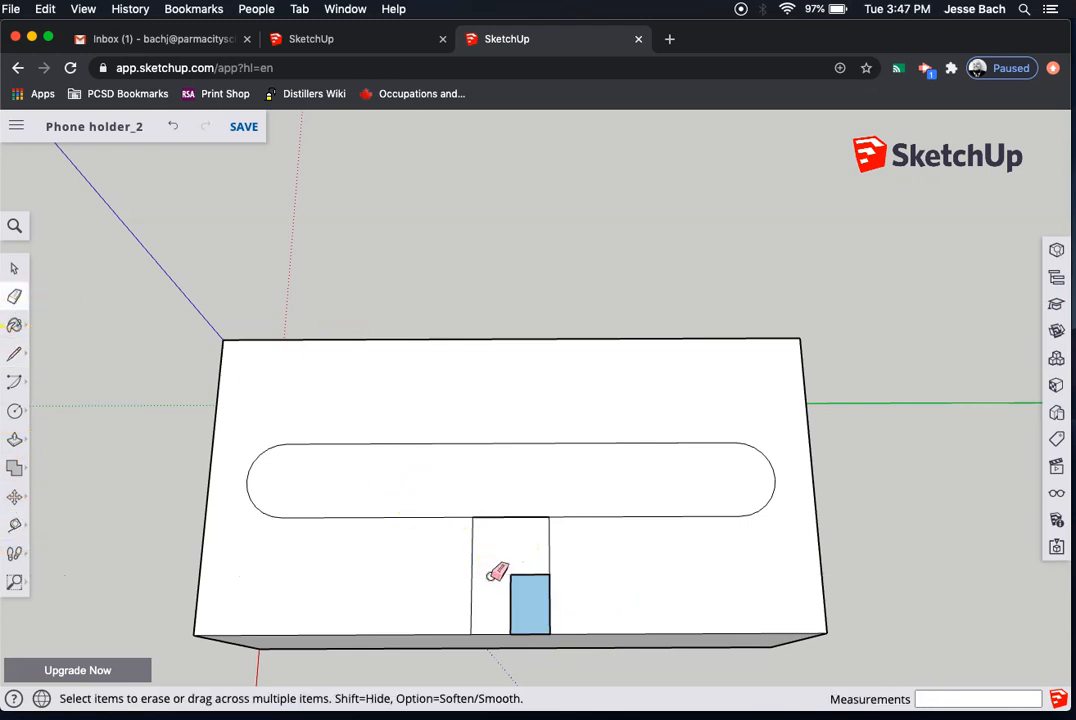
{"action": "left_click", "coordinate": [520, 574]}
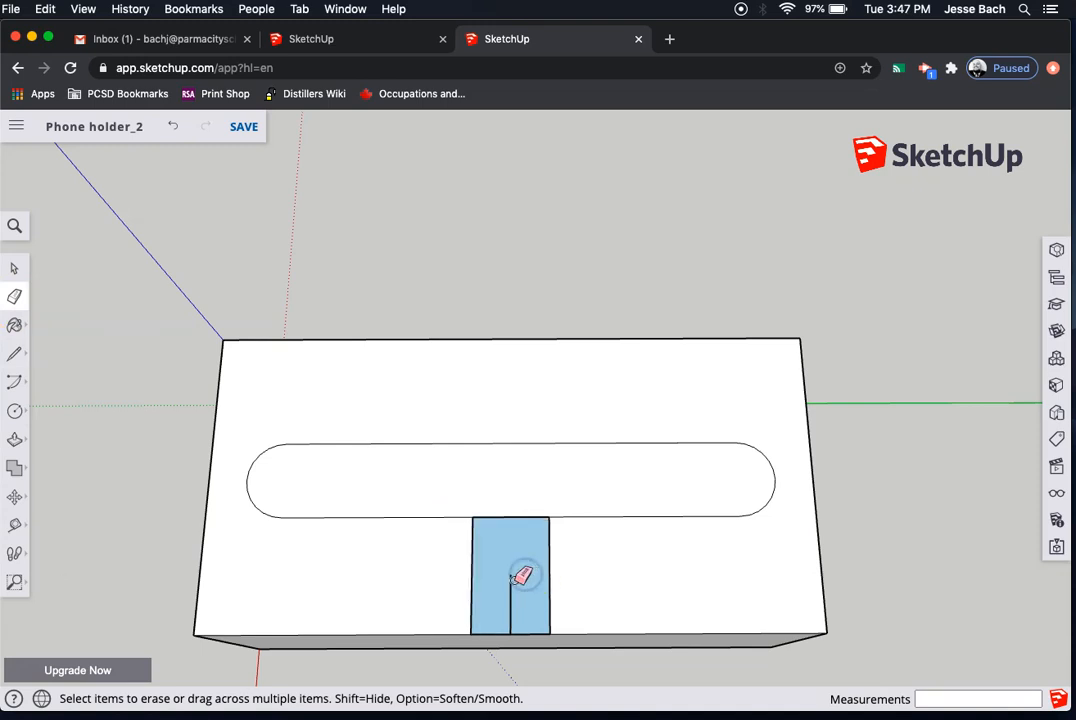
{"action": "left_click", "coordinate": [513, 516]}
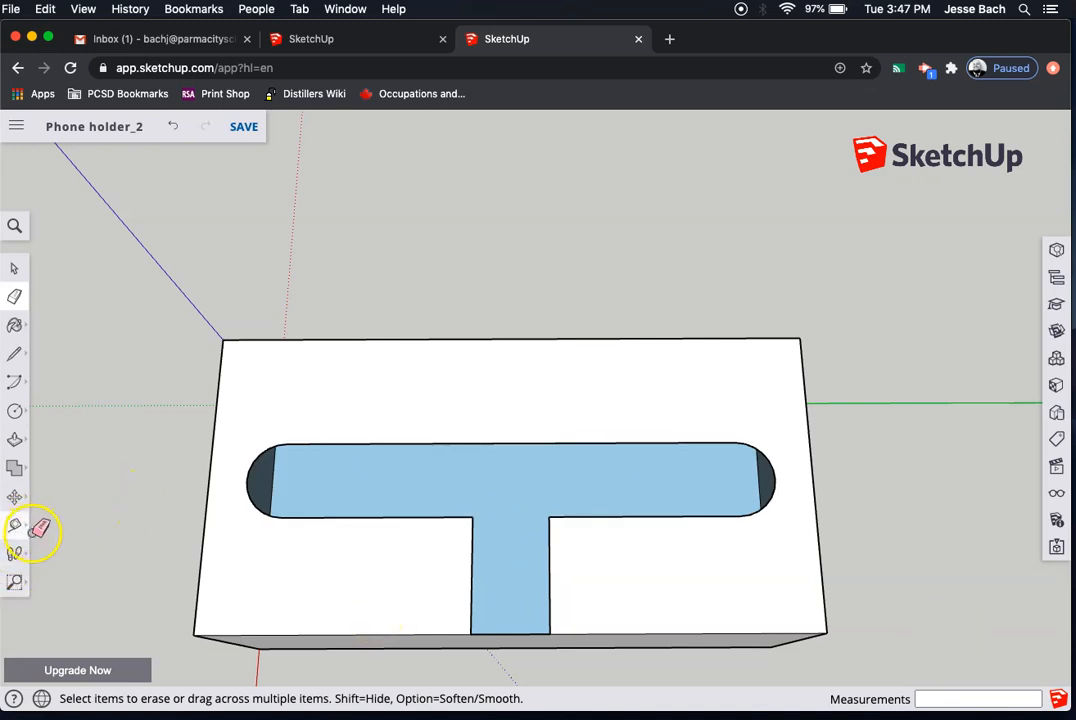
Inspect the opened slot from an angle, and undo the erasures in and around the charger cutout.
{"action": "left_click", "coordinate": [12, 586]}
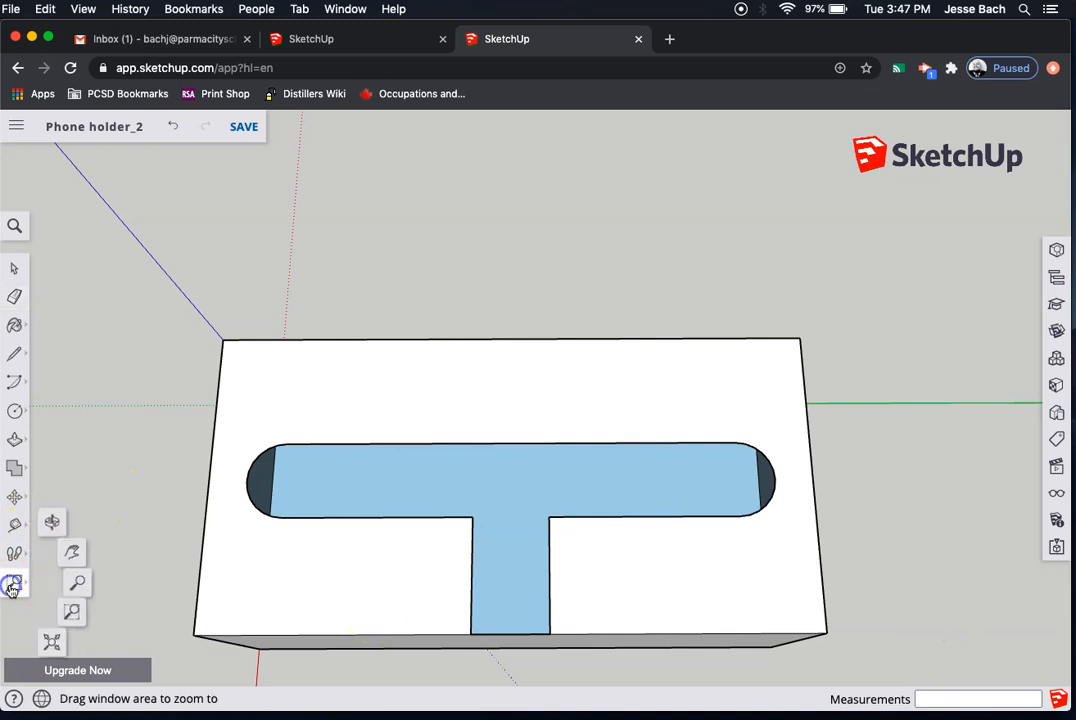
{"action": "left_click", "coordinate": [55, 517]}
{"action": "left_click_drag", "start_coordinate": [367, 566], "coordinate": [190, 390]}
{"action": "mouse_move", "coordinate": [274, 434]}
{"action": "left_mouse_down"}
{"action": "mouse_move", "coordinate": [252, 507]}
{"action": "mouse_move", "coordinate": [293, 536]}
{"action": "mouse_move", "coordinate": [267, 427]}
{"action": "left_mouse_up"}
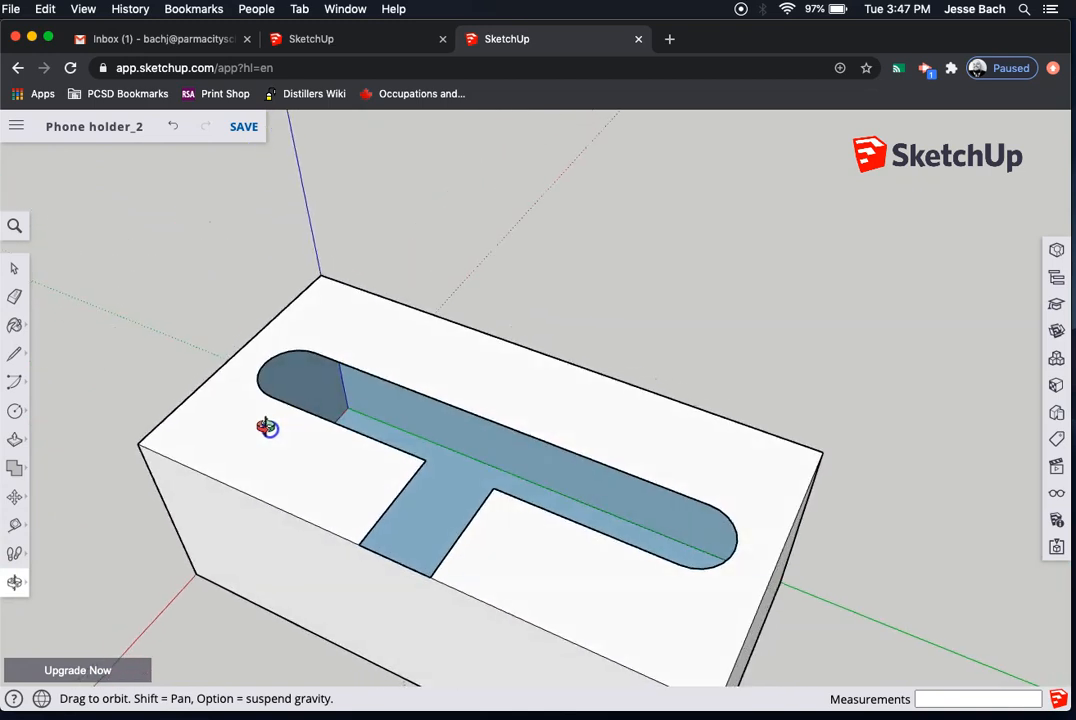
{"action": "left_click", "coordinate": [173, 128]}
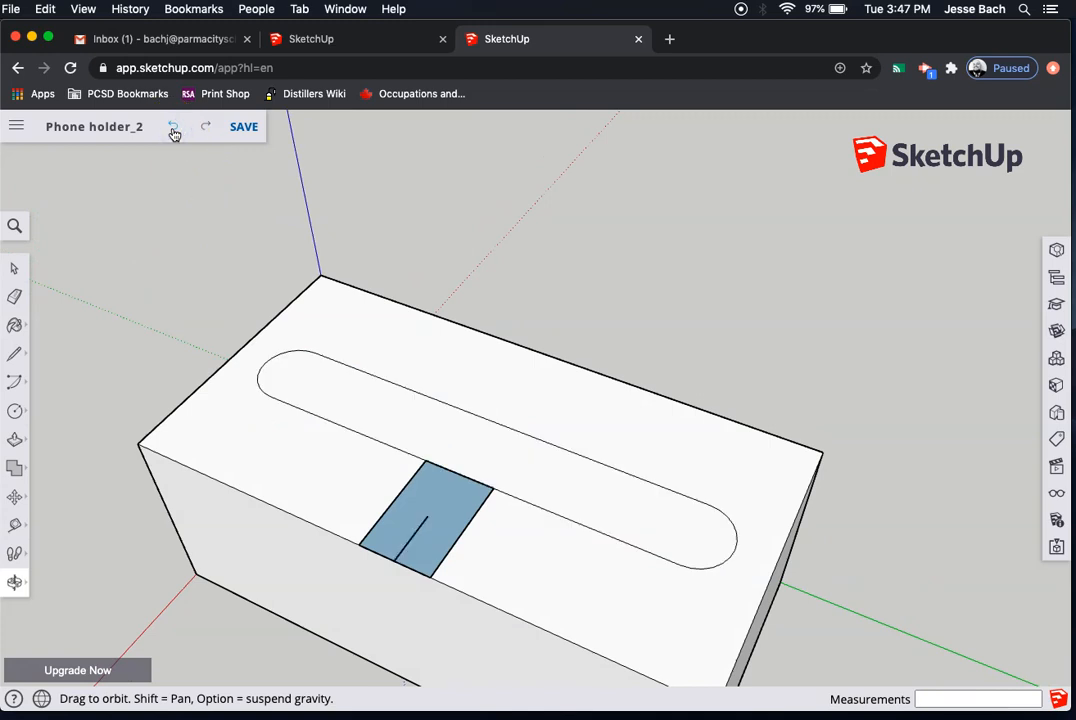
{"action": "left_click", "coordinate": [174, 130]}
{"action": "left_click", "coordinate": [174, 131]}
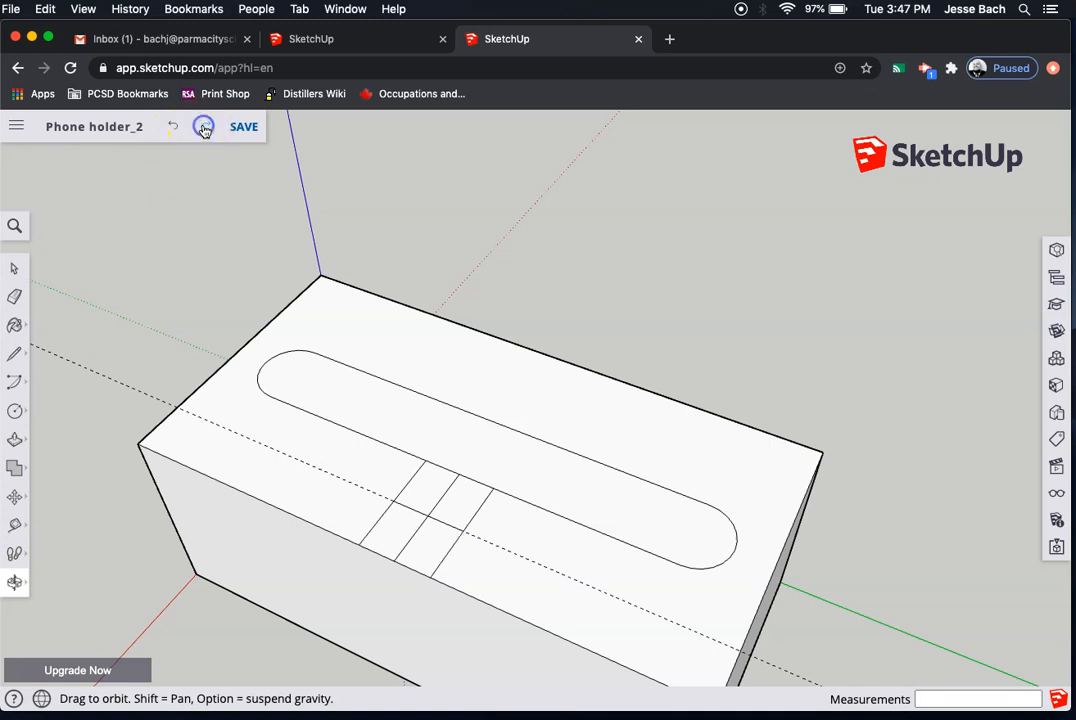
Erase the cutout's inner lines, the dashed guide and the slot edge segment between the cutout's sides once more.
{"action": "left_click", "coordinate": [15, 297]}
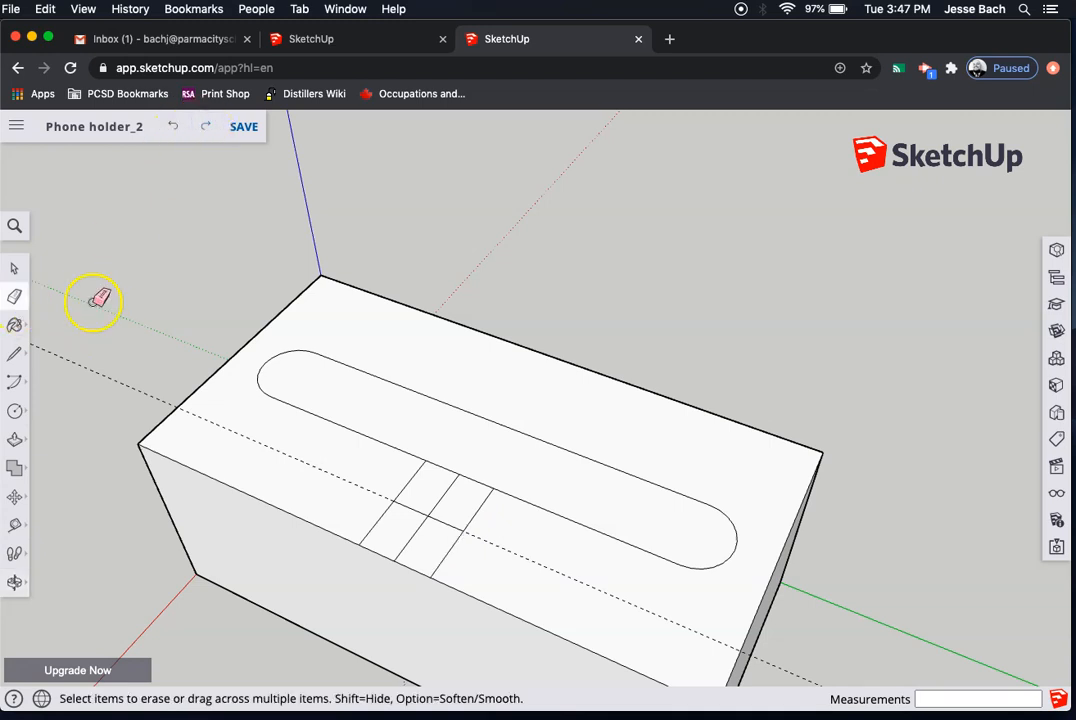
{"action": "left_click", "coordinate": [440, 510]}
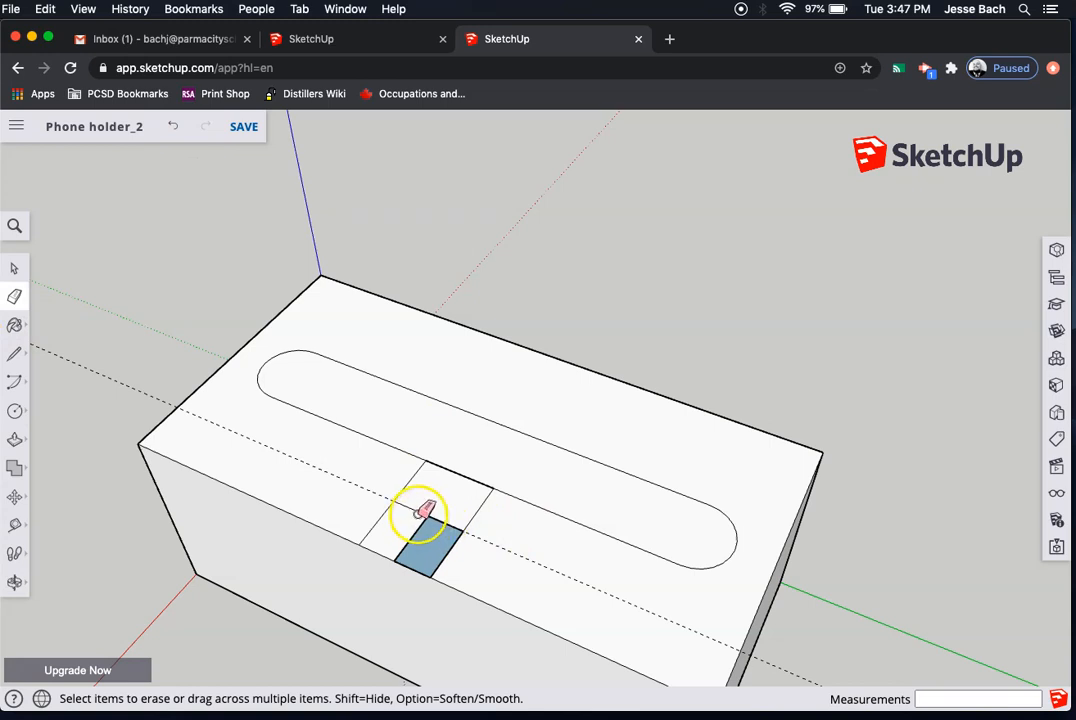
{"action": "left_click", "coordinate": [446, 520]}
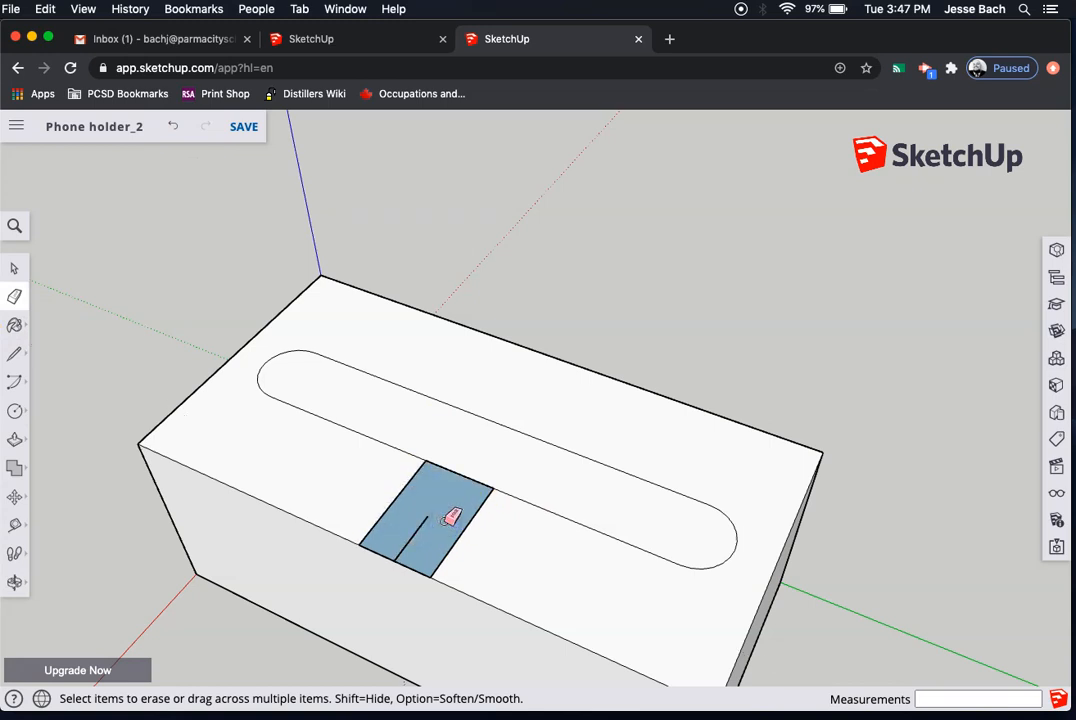
{"action": "left_click", "coordinate": [462, 472]}
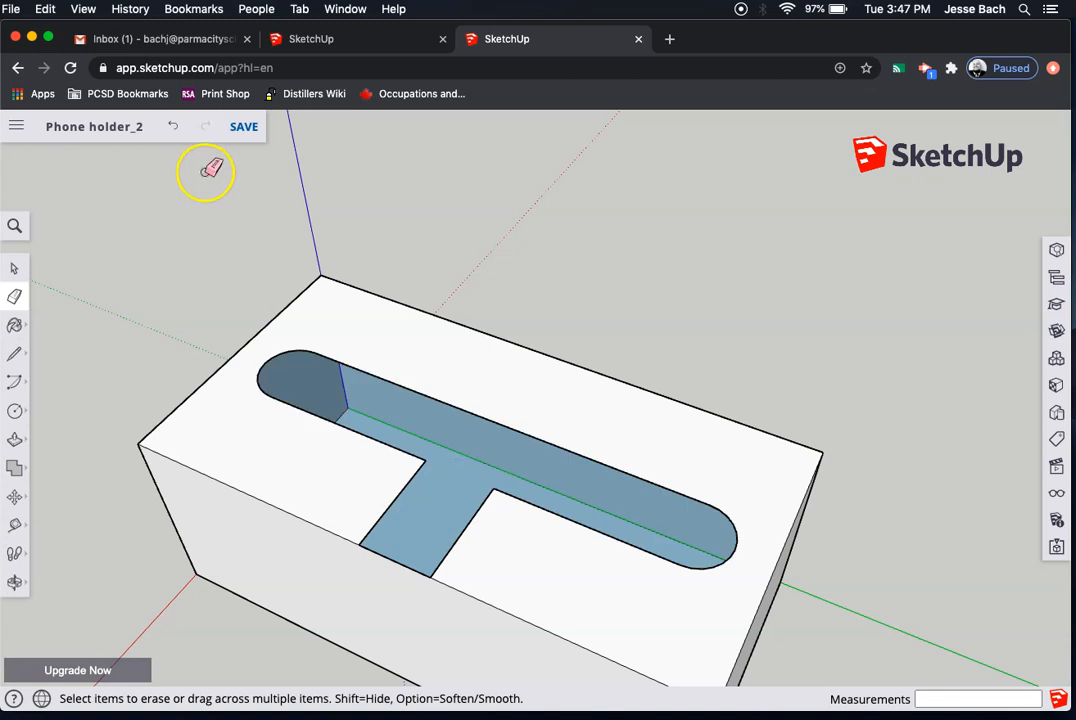
Undo the erasures and the cutout's side lines, back to the centre line with its short cross line.
{"action": "left_click", "coordinate": [174, 127]}
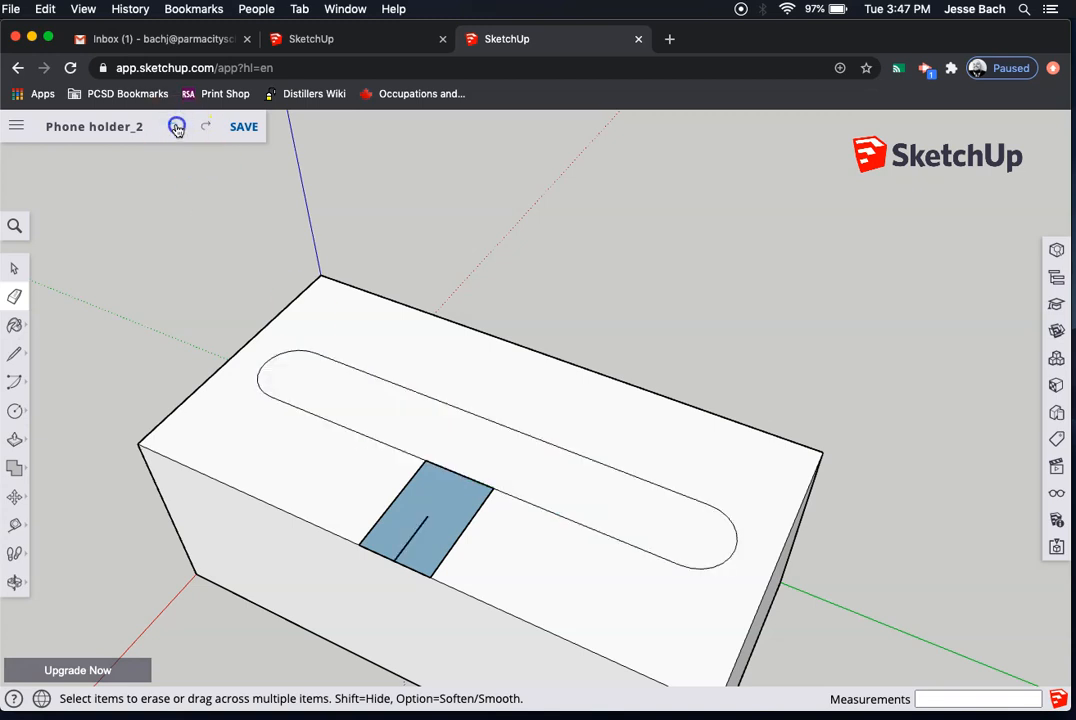
{"action": "left_click", "coordinate": [176, 127]}
{"action": "left_click", "coordinate": [176, 127]}
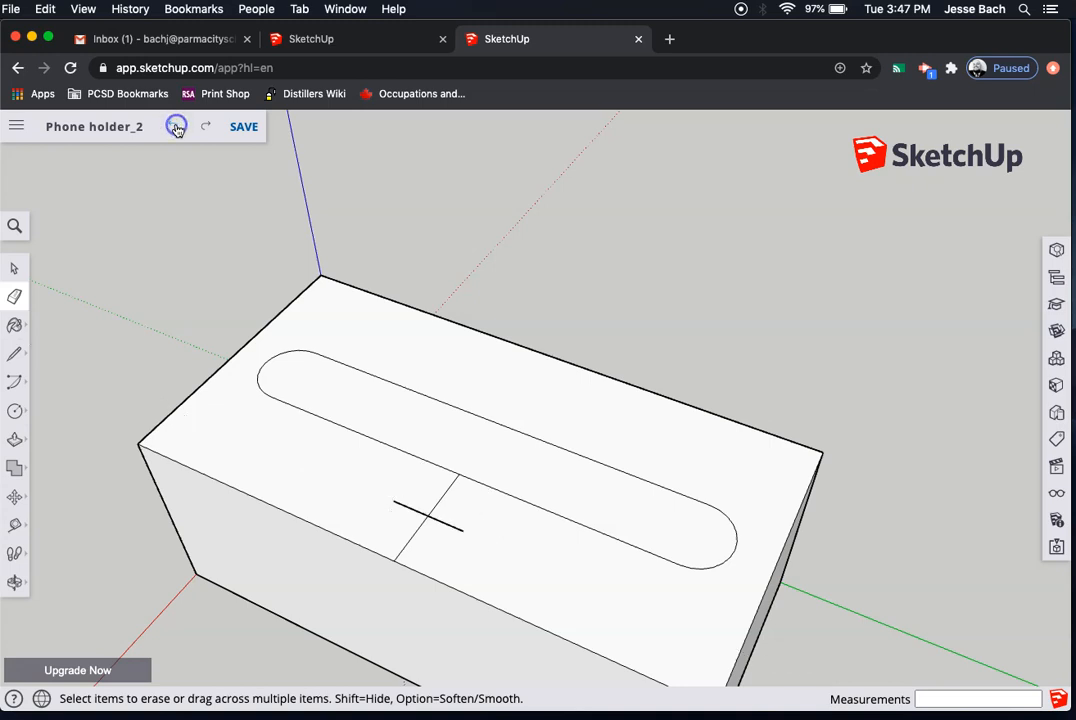
Draw 3/8 inch lines from both ends of the cross line to the slot edge and to the block's front edge.
{"action": "left_click", "coordinate": [14, 353]}
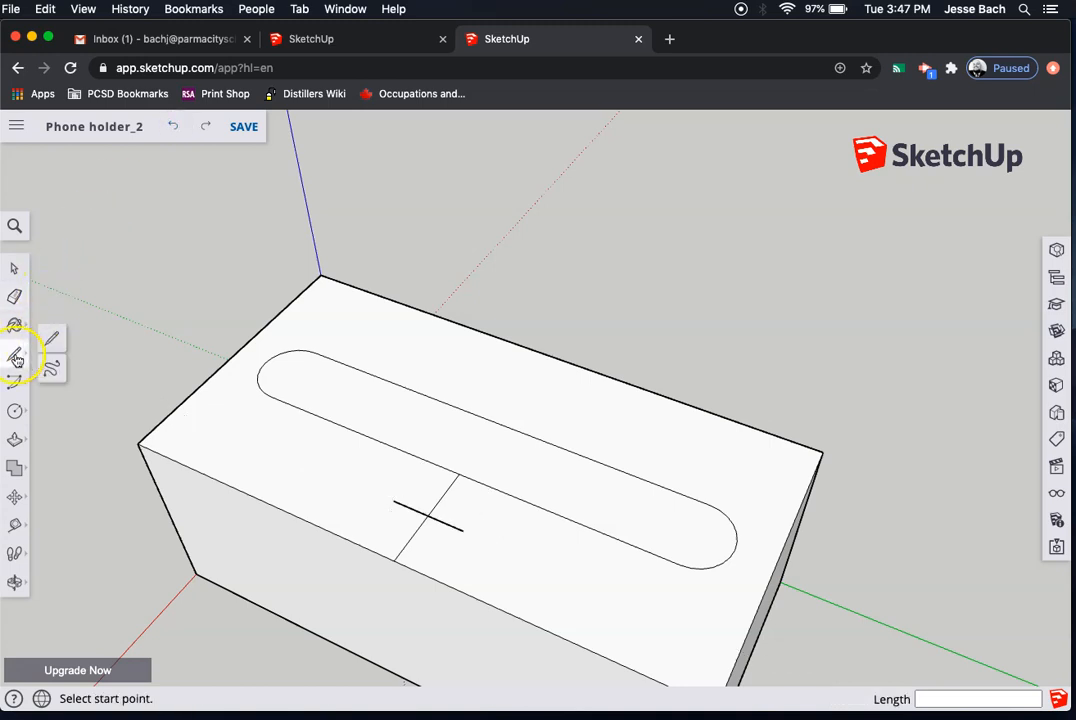
{"action": "left_click", "coordinate": [51, 345]}
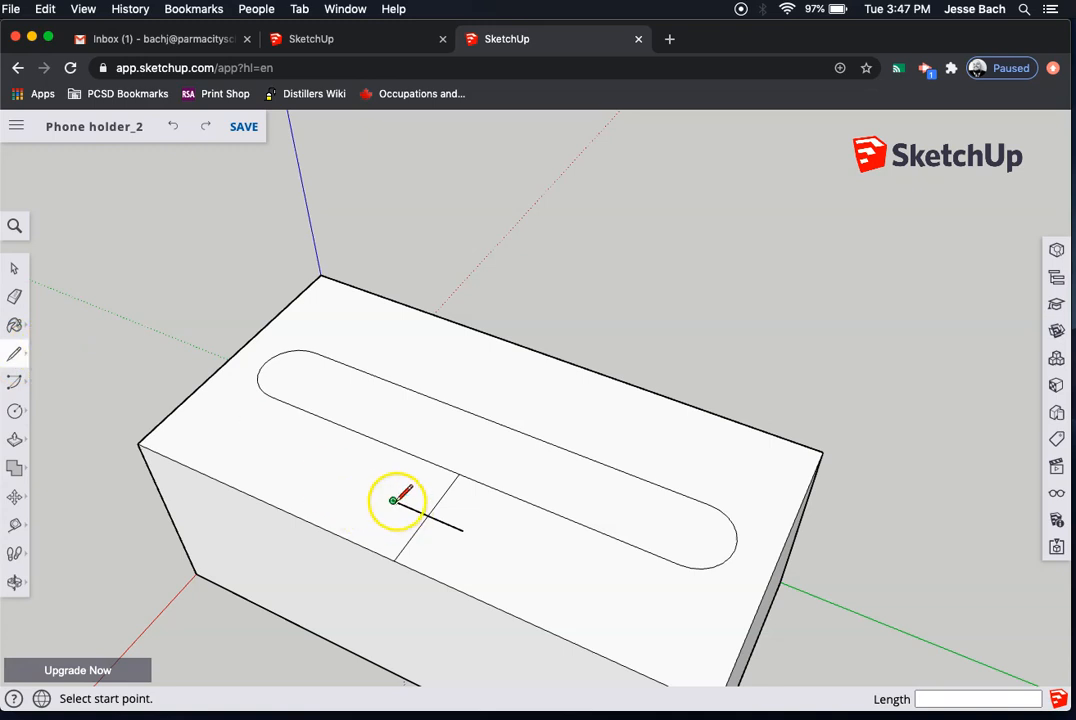
{"action": "left_click", "coordinate": [393, 500]}
{"action": "left_click", "coordinate": [426, 458]}
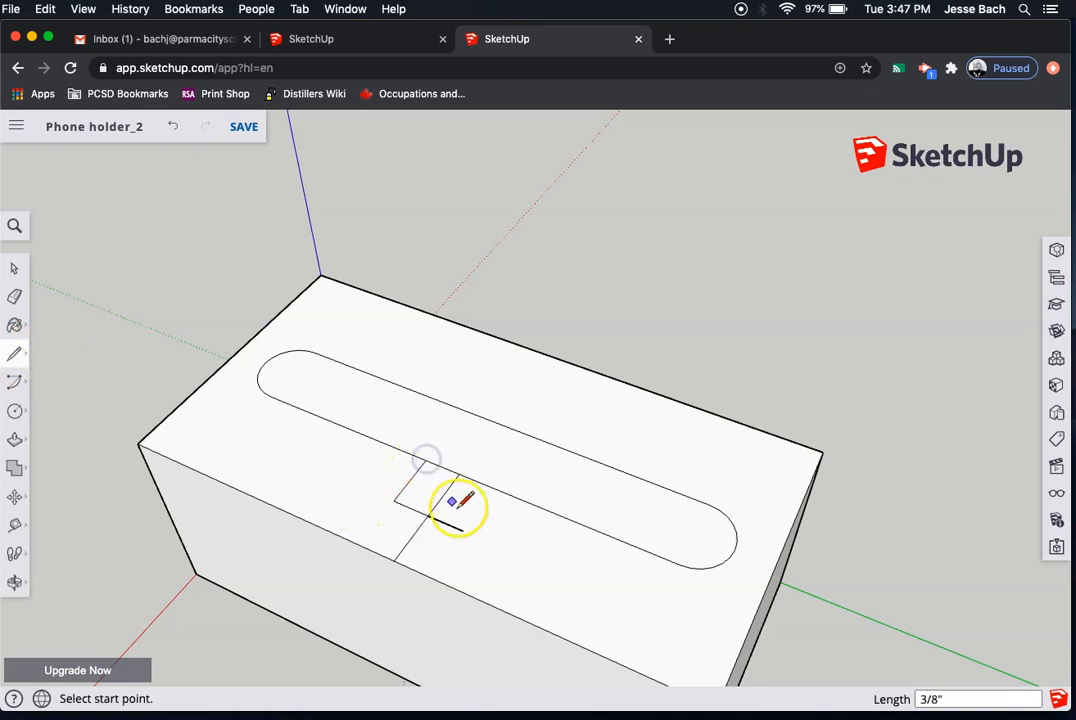
{"action": "left_click", "coordinate": [466, 529]}
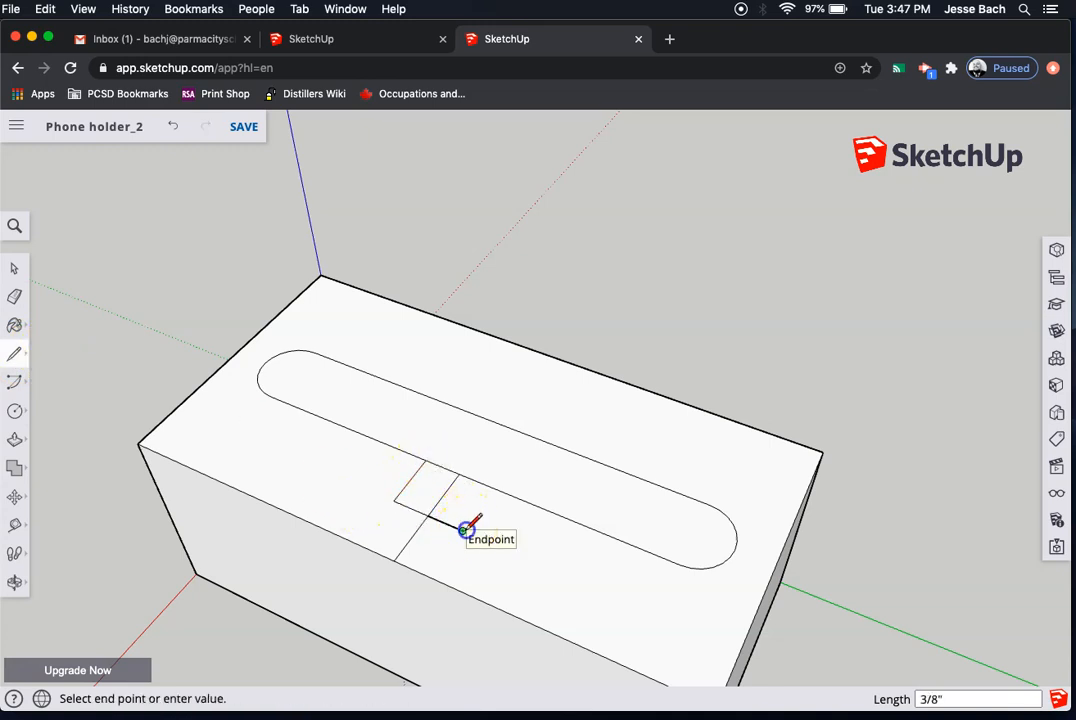
{"action": "left_click", "coordinate": [430, 577]}
{"action": "left_click", "coordinate": [462, 530]}
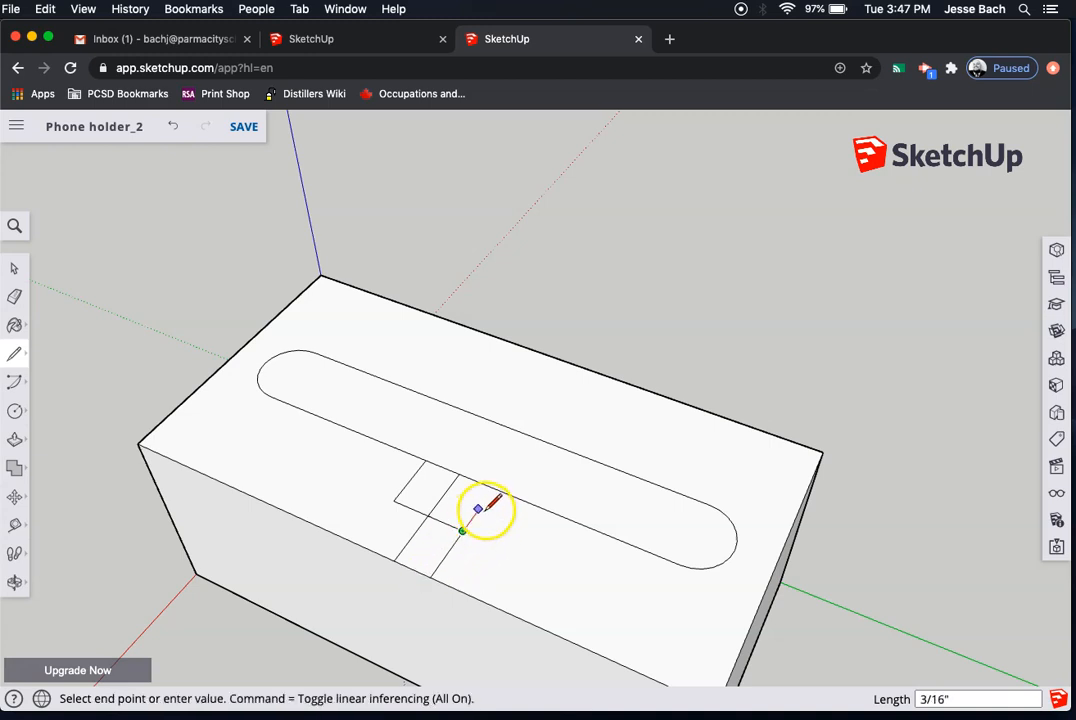
{"action": "left_click", "coordinate": [493, 487]}
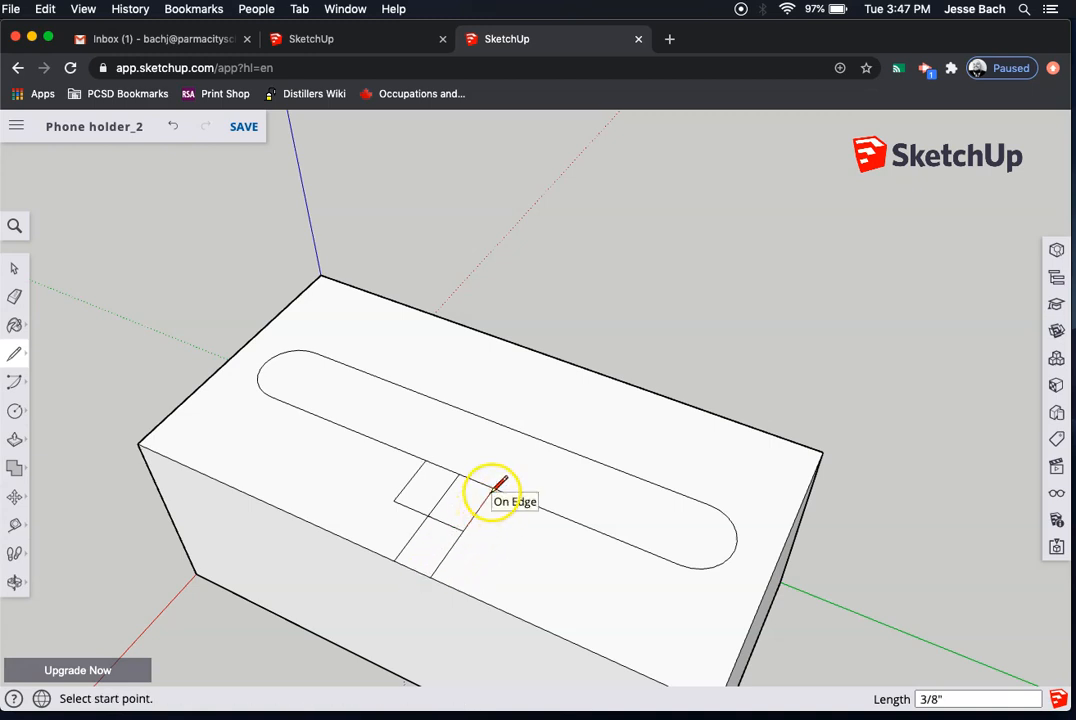
{"action": "left_click", "coordinate": [394, 500]}
{"action": "left_click", "coordinate": [362, 545]}
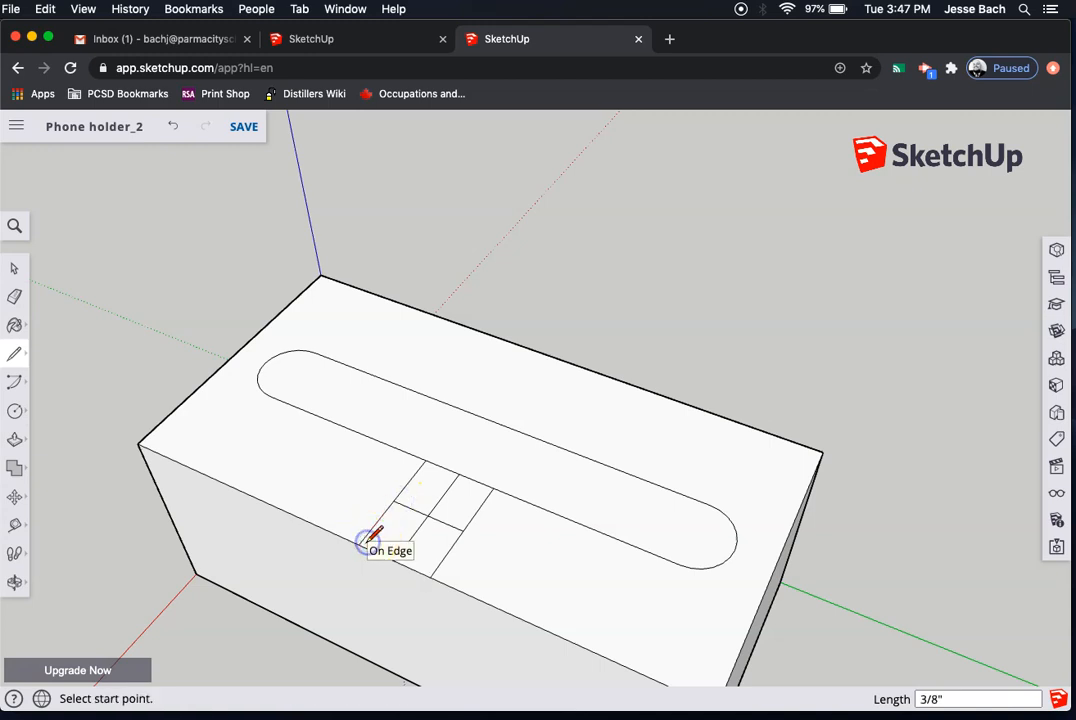
Erase the lines inside the redrawn charger cutout and the slot edge segment that separates it from the slot.
{"action": "left_click", "coordinate": [14, 296]}
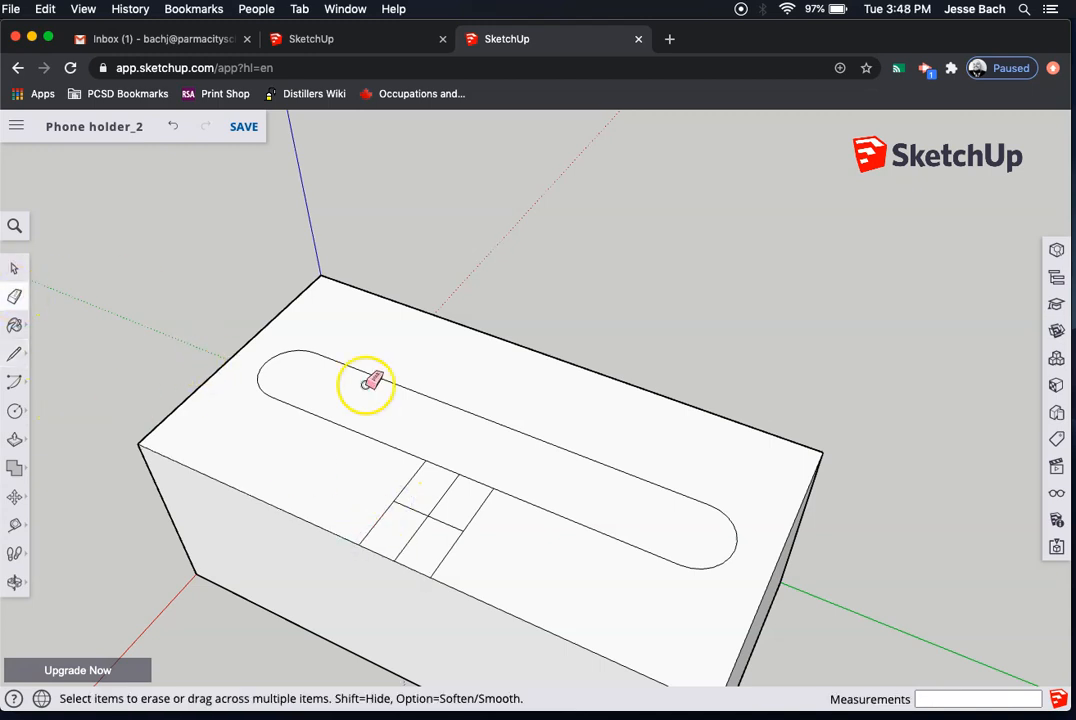
{"action": "left_click", "coordinate": [442, 499]}
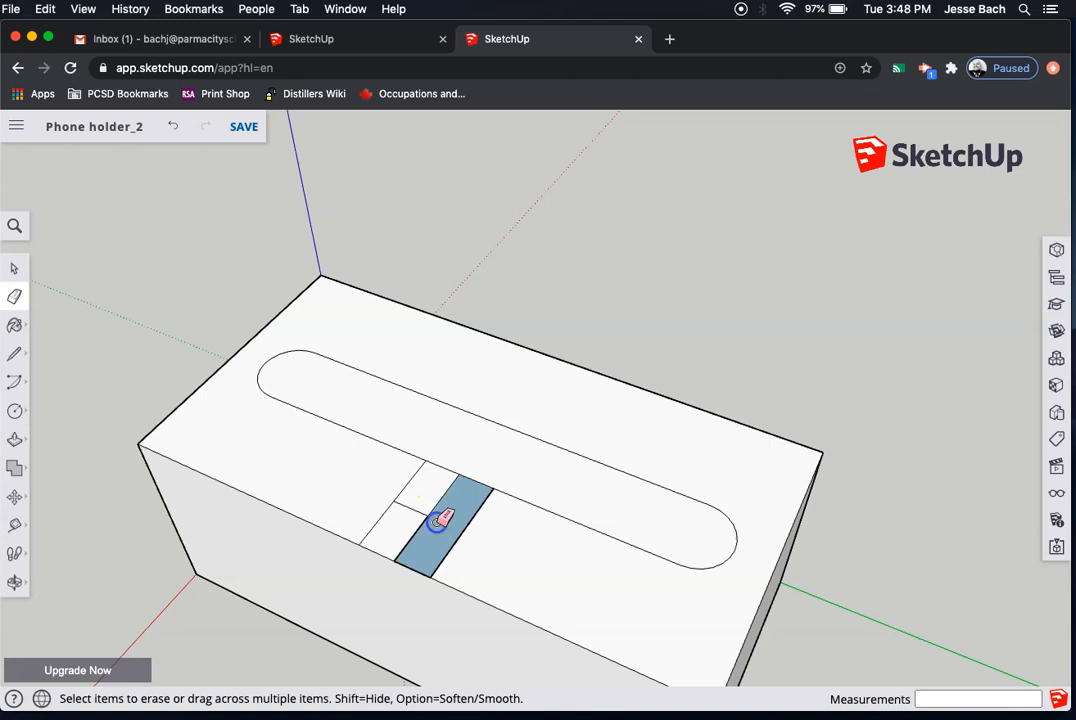
{"action": "left_click", "coordinate": [173, 127]}
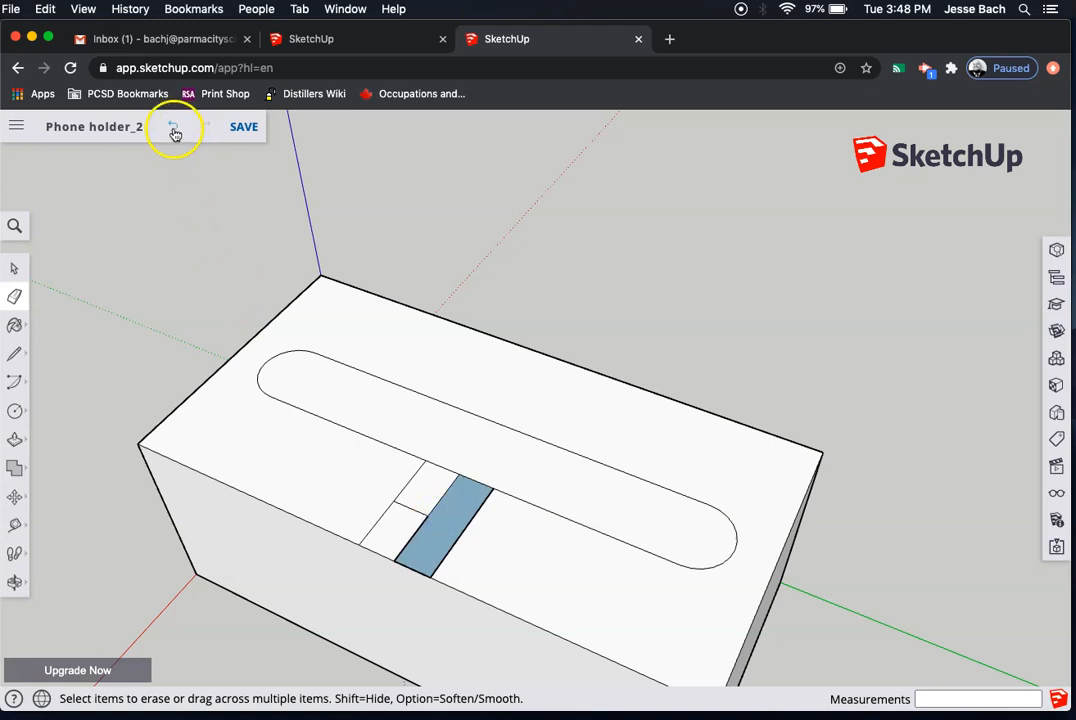
{"action": "left_click", "coordinate": [411, 505]}
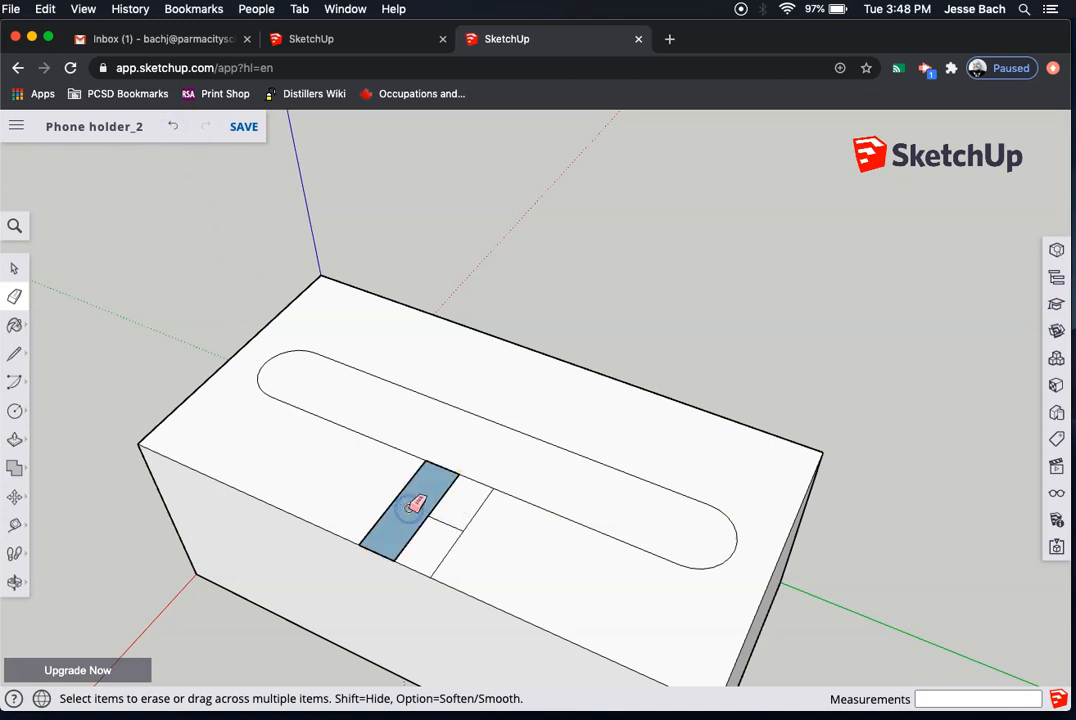
{"action": "left_click", "coordinate": [462, 472]}
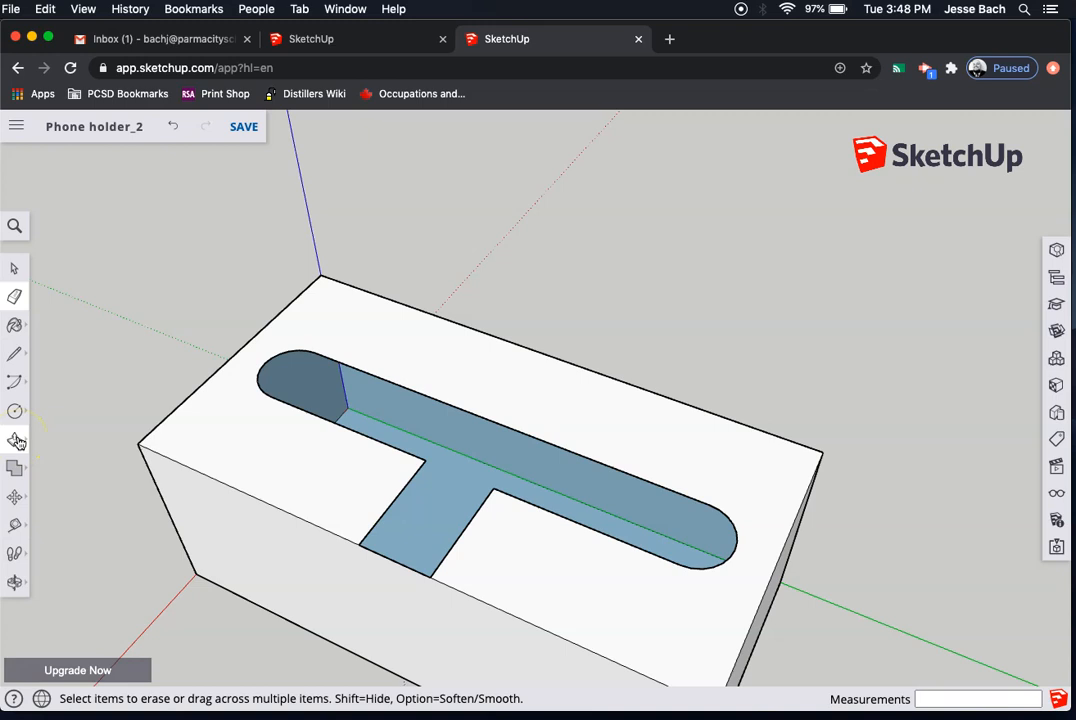
Push/Pull the face exposed inside the charger cutout by 1/2 inch.
{"action": "left_click", "coordinate": [160, 578]}
{"action": "scroll", "coordinate": [166, 574], "scroll_direction": "down", "scroll_amount": 5}
{"action": "scroll", "coordinate": [166, 574], "scroll_direction": "up", "scroll_amount": 5}
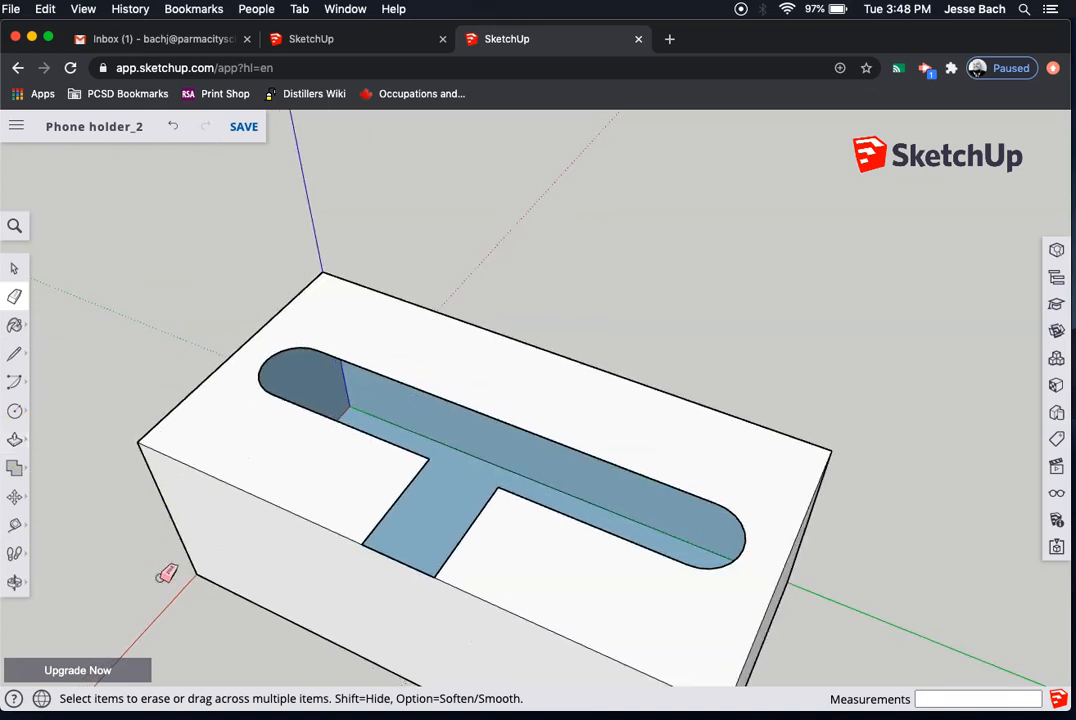
{"action": "left_click", "coordinate": [16, 440]}
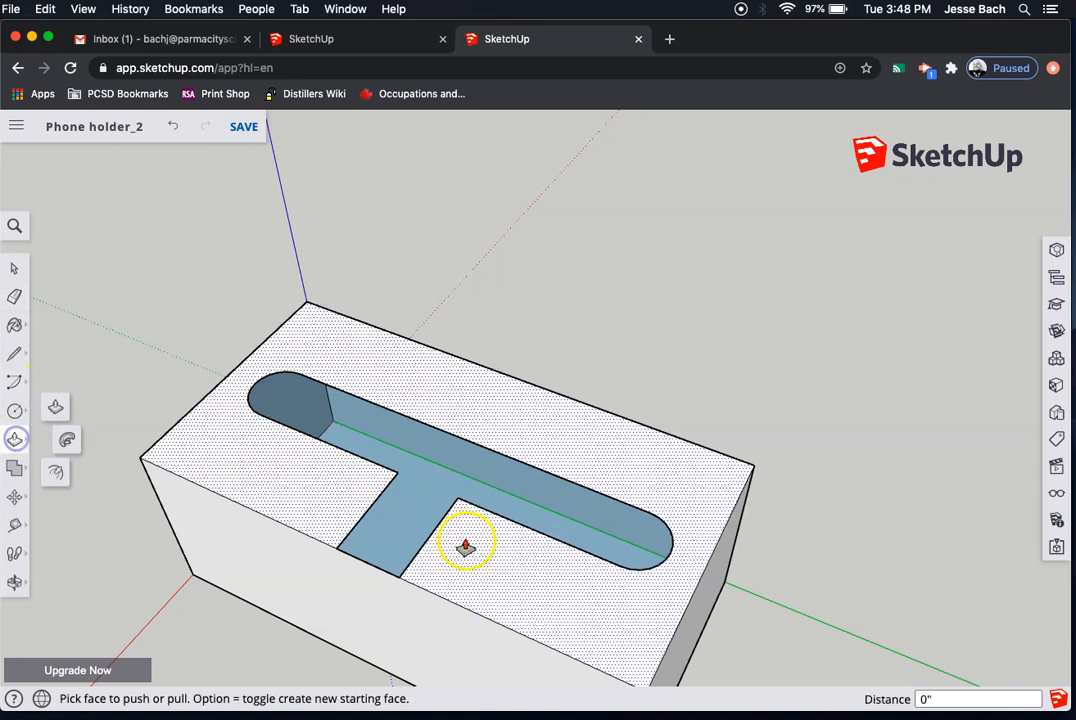
{"action": "left_click_drag", "start_coordinate": [414, 519], "coordinate": [380, 559]}
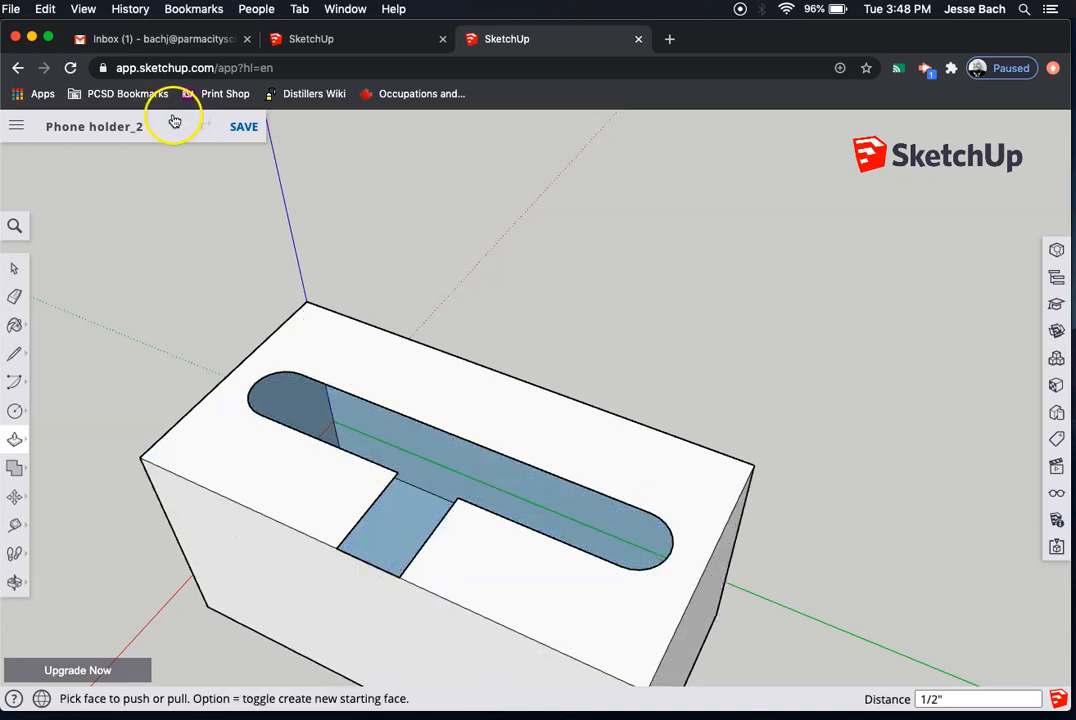
Undo the Push/Pull, the erasures and all charger cutout lines, back to the rounded slot outline alone.
{"action": "left_click", "coordinate": [172, 125]}
{"action": "left_click", "coordinate": [172, 125]}
{"action": "left_click", "coordinate": [172, 125]}
{"action": "left_click", "coordinate": [172, 125]}
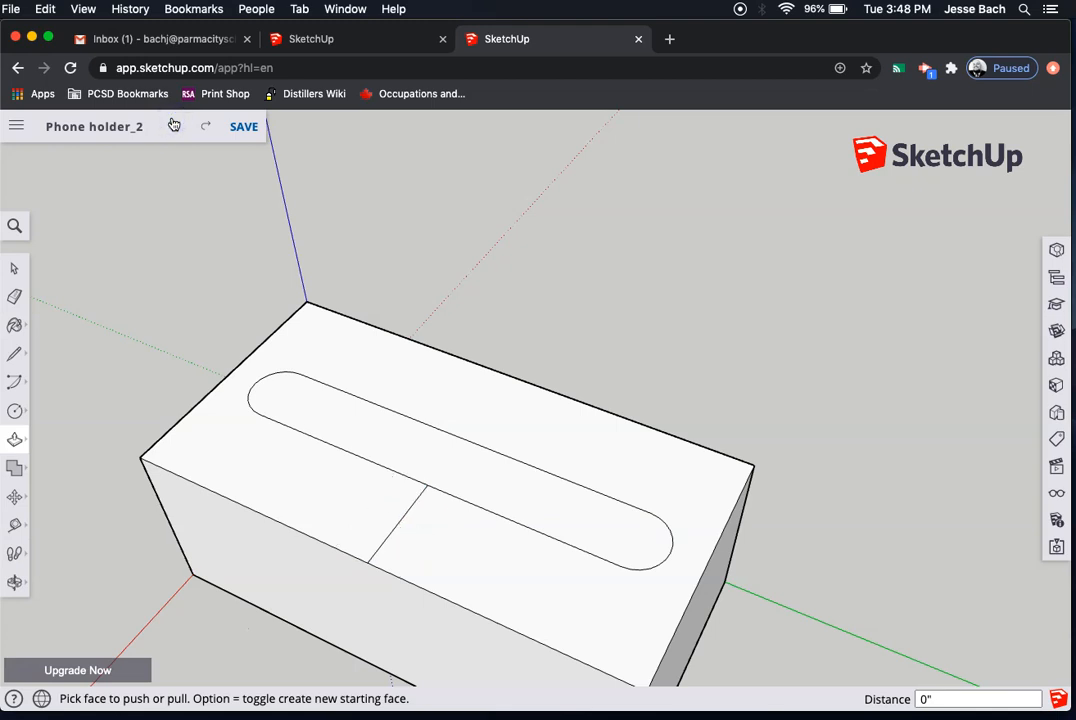
{"action": "left_click", "coordinate": [192, 125]}
Draw a 3/4 inch centre line from the midpoint of the slot's nearer long edge to the block's front top edge.
{"action": "left_click", "coordinate": [14, 354]}
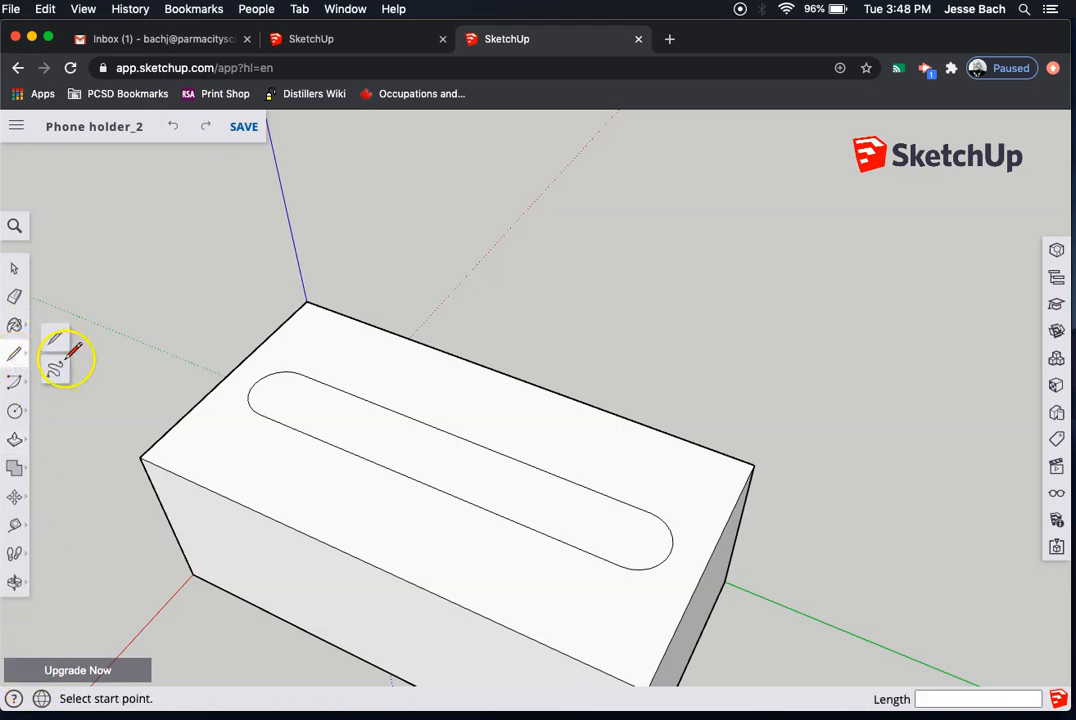
{"action": "left_click", "coordinate": [427, 485]}
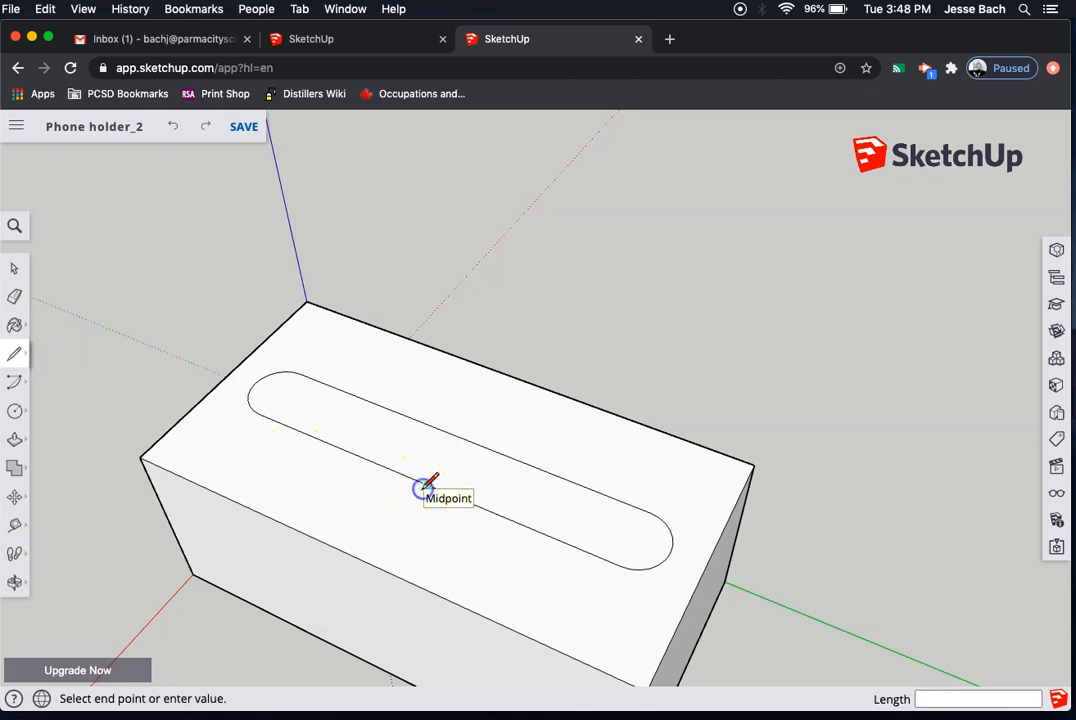
{"action": "left_click", "coordinate": [367, 562]}
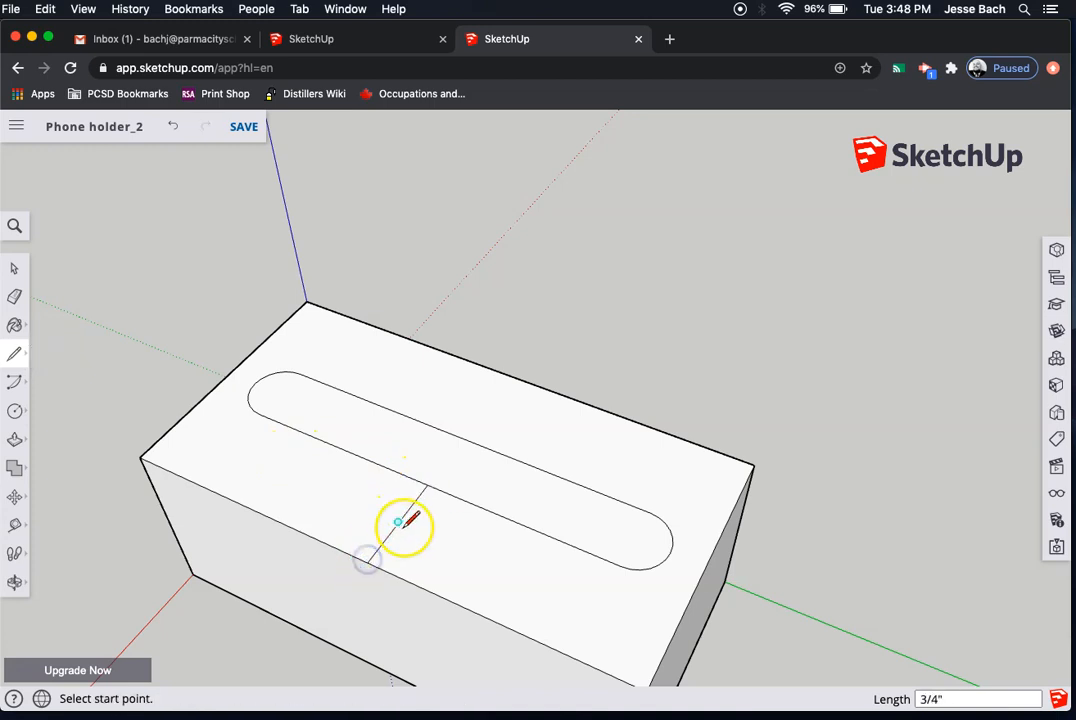
Draw 0.25 inch lines from the centre line's midpoint to both of its sides, parallel to the slot.
{"action": "left_click", "coordinate": [398, 521]}
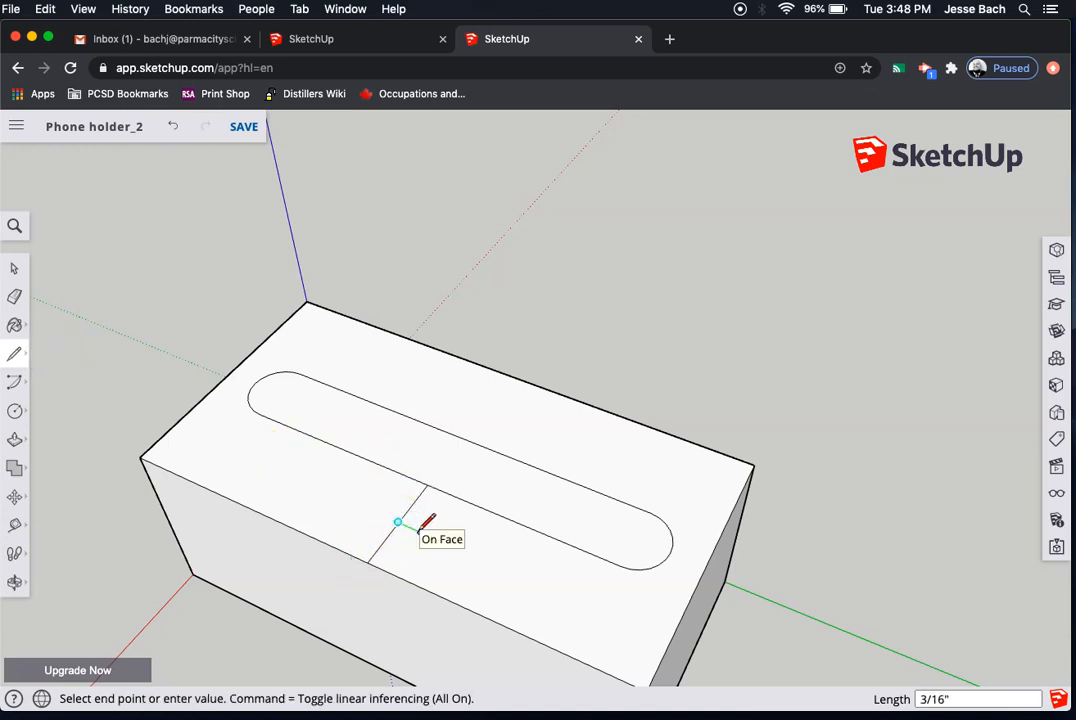
{"action": "type", "text": ".25"}
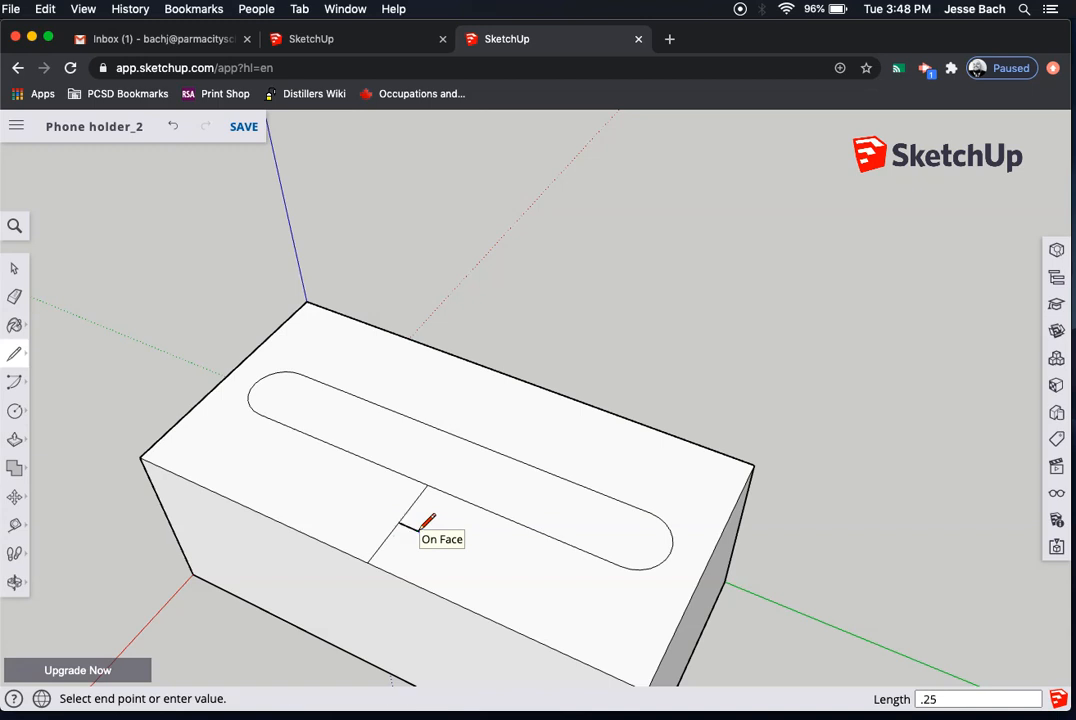
{"action": "key", "text": "Return"}
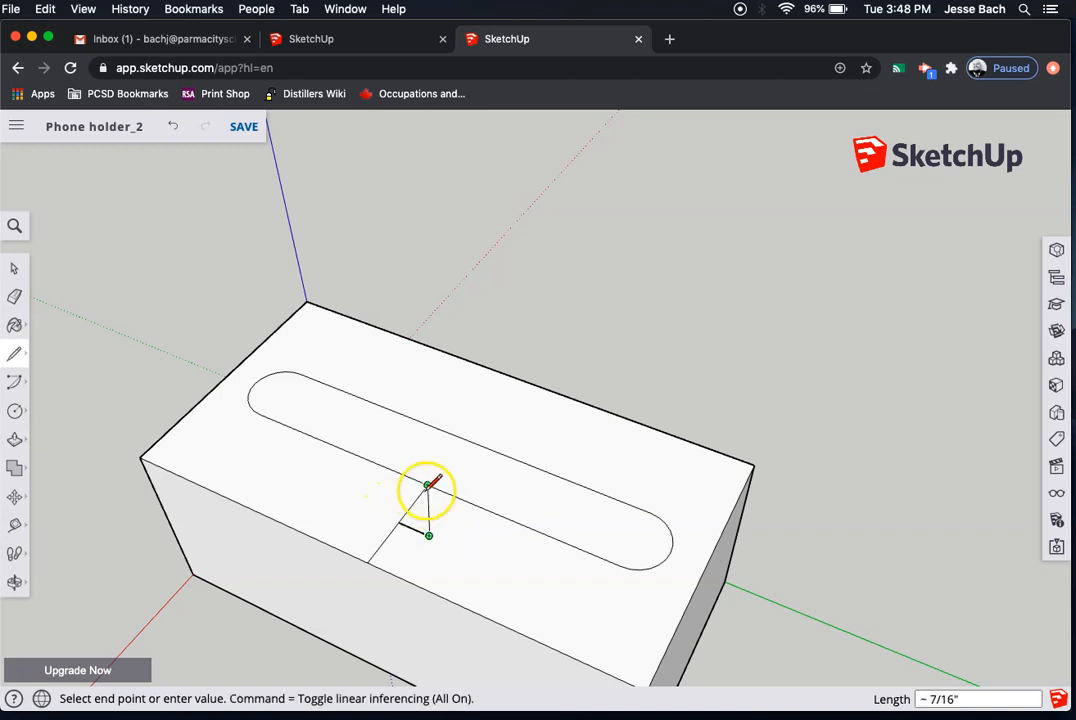
{"action": "left_click", "coordinate": [427, 486]}
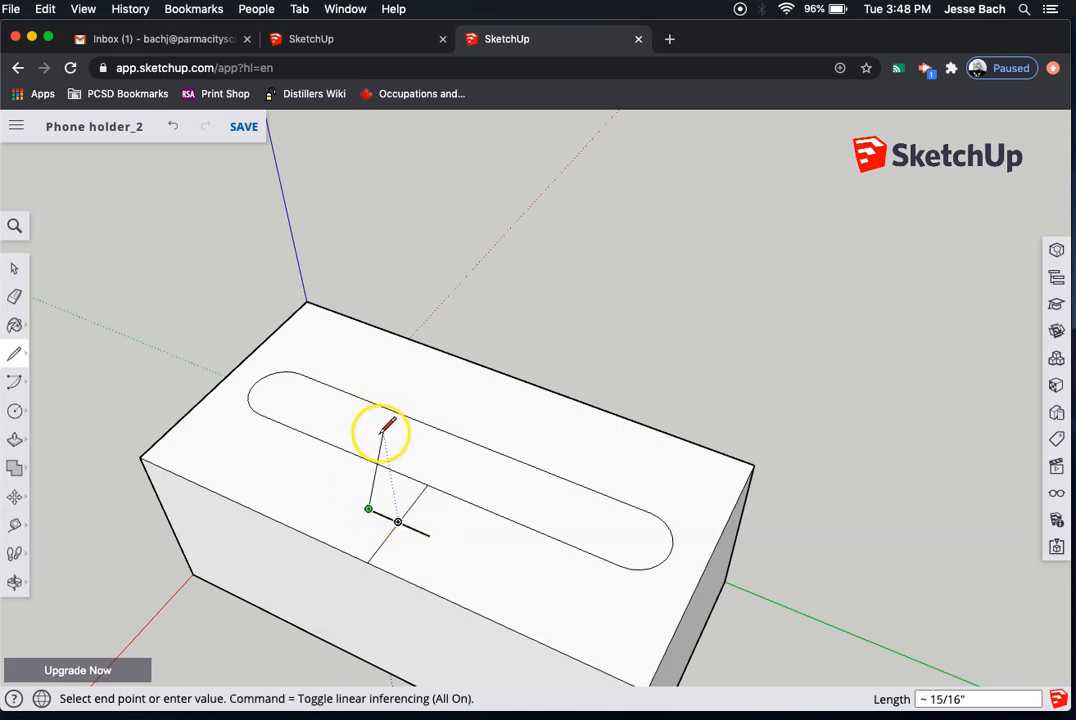
{"action": "key", "text": "Escape"}
{"action": "left_click", "coordinate": [393, 472]}
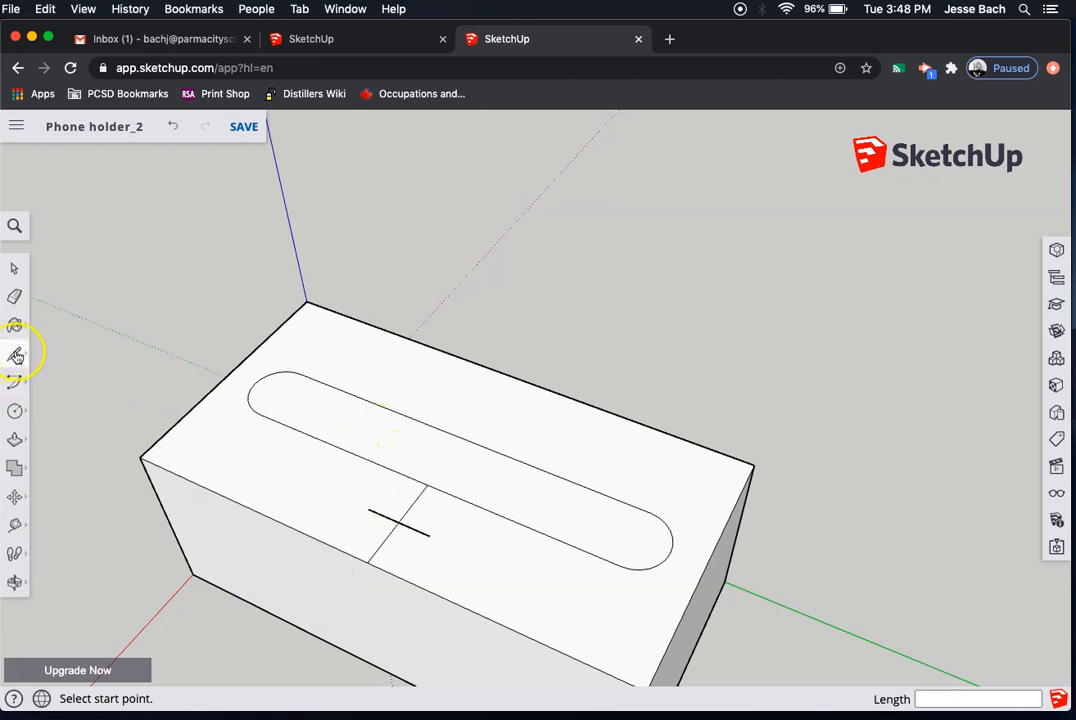
Draw the charger cutout's left side through the left offset line's end, 3/8 inch to the slot edge and 3/8 inch to the front edge.
{"action": "left_click", "coordinate": [368, 509]}
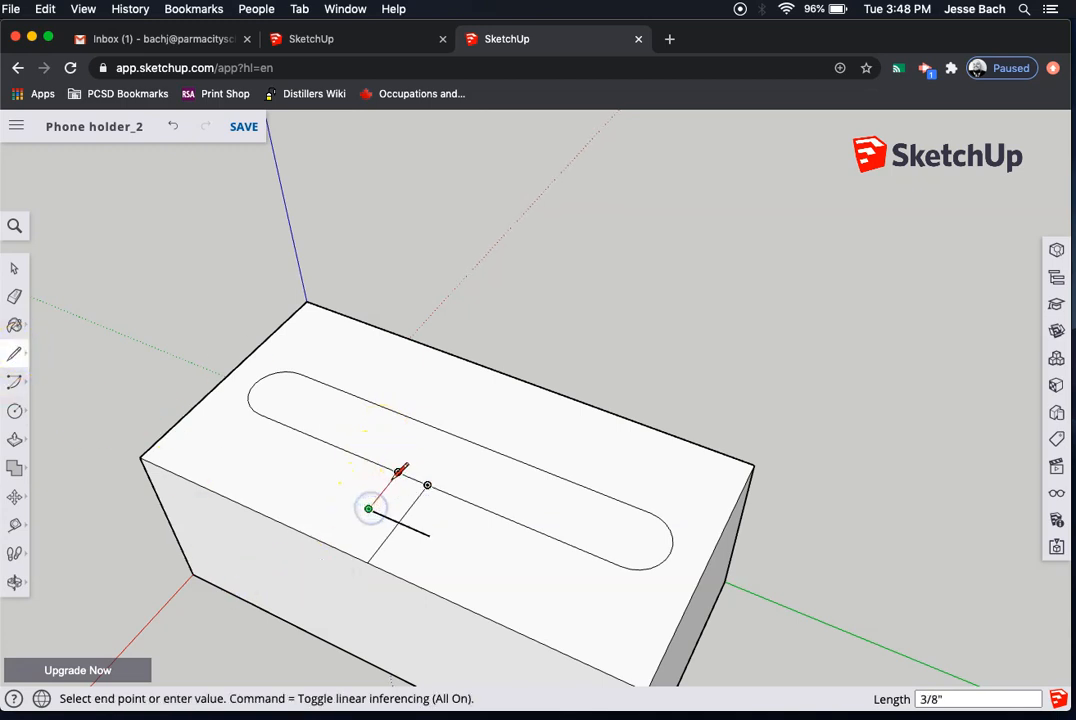
{"action": "left_click", "coordinate": [400, 470]}
{"action": "left_click", "coordinate": [368, 509]}
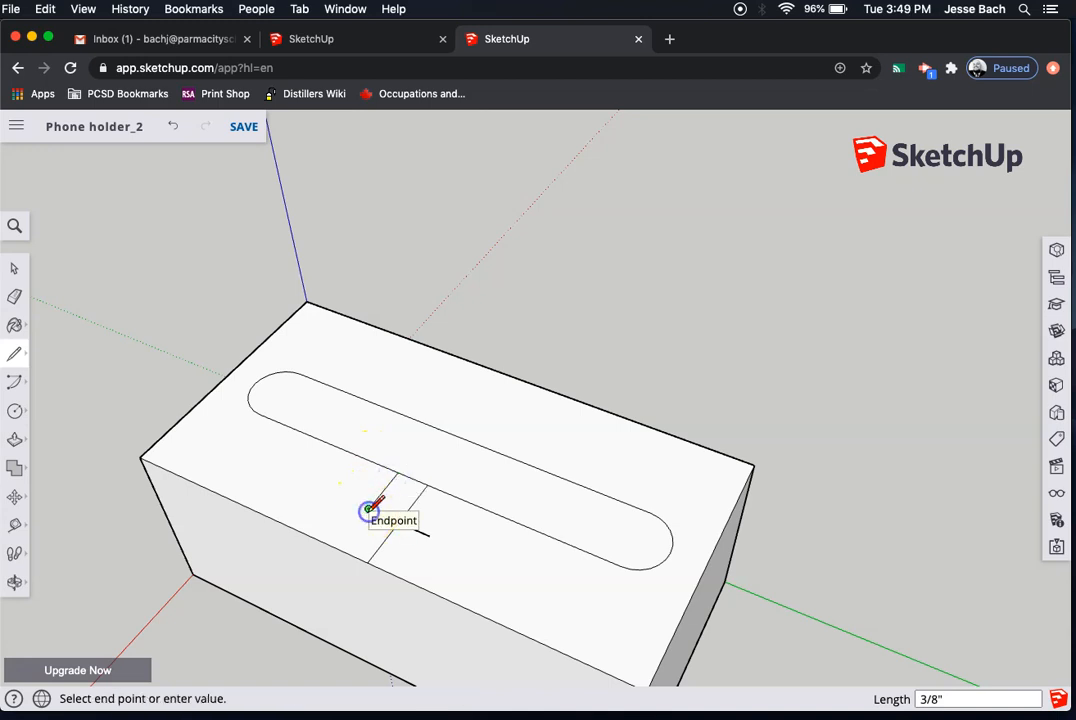
{"action": "left_click", "coordinate": [337, 547]}
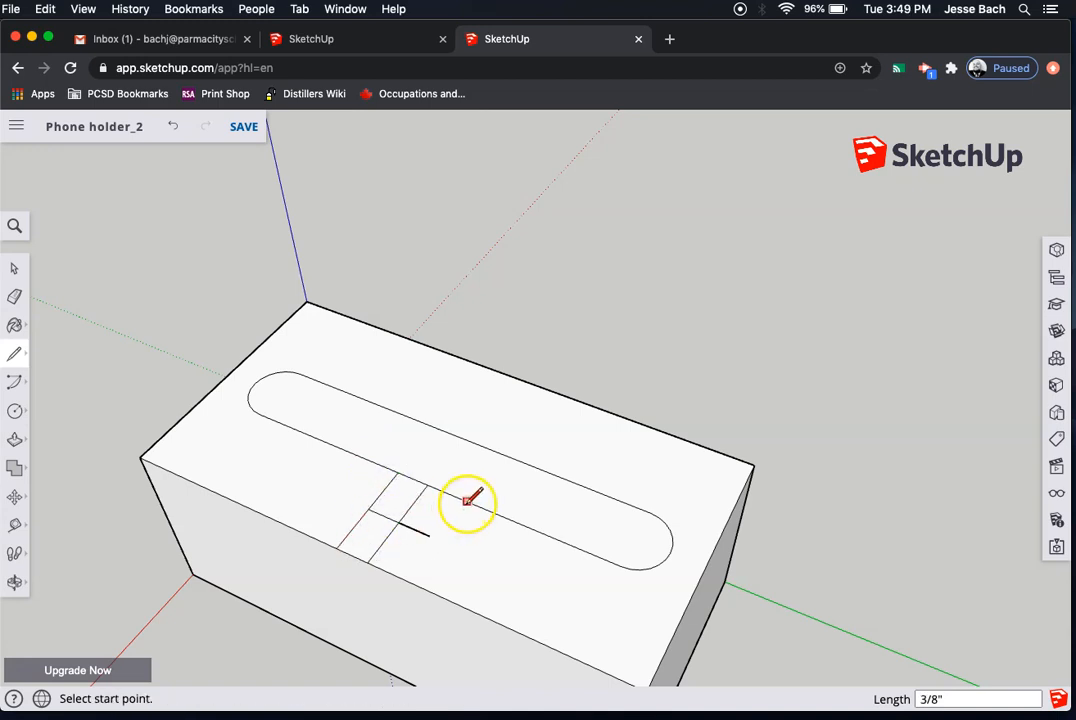
Erase the right offset line and redraw it from a point on the centre line closer to the slot.
{"action": "left_click", "coordinate": [17, 295]}
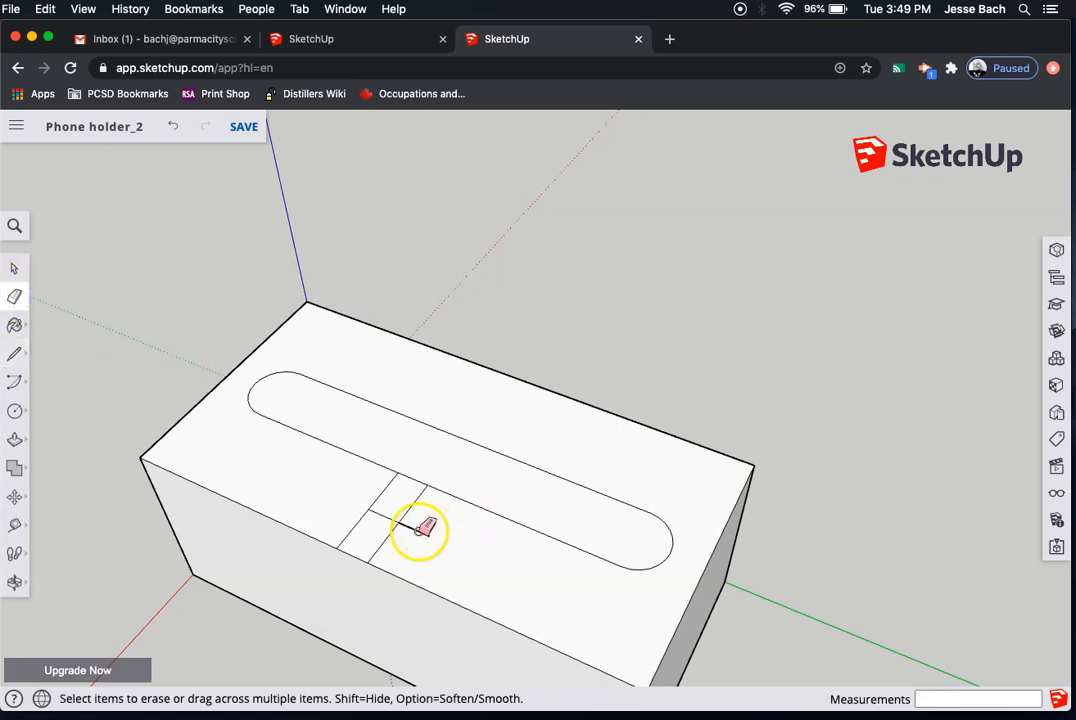
{"action": "left_click", "coordinate": [15, 352]}
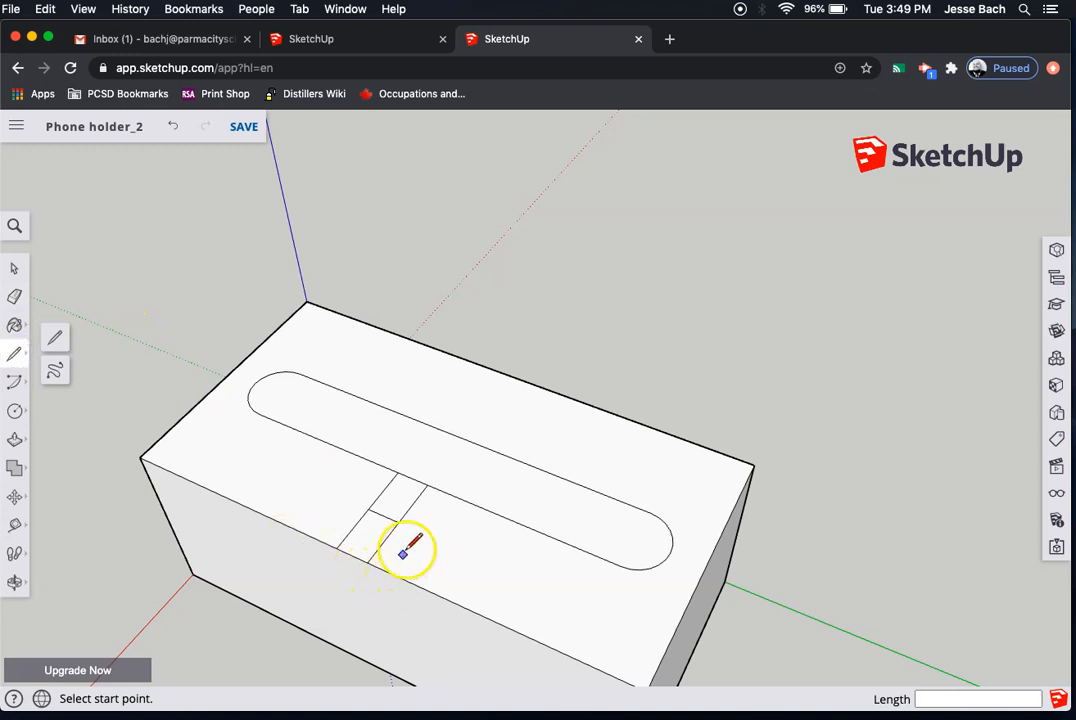
{"action": "left_click", "coordinate": [412, 503]}
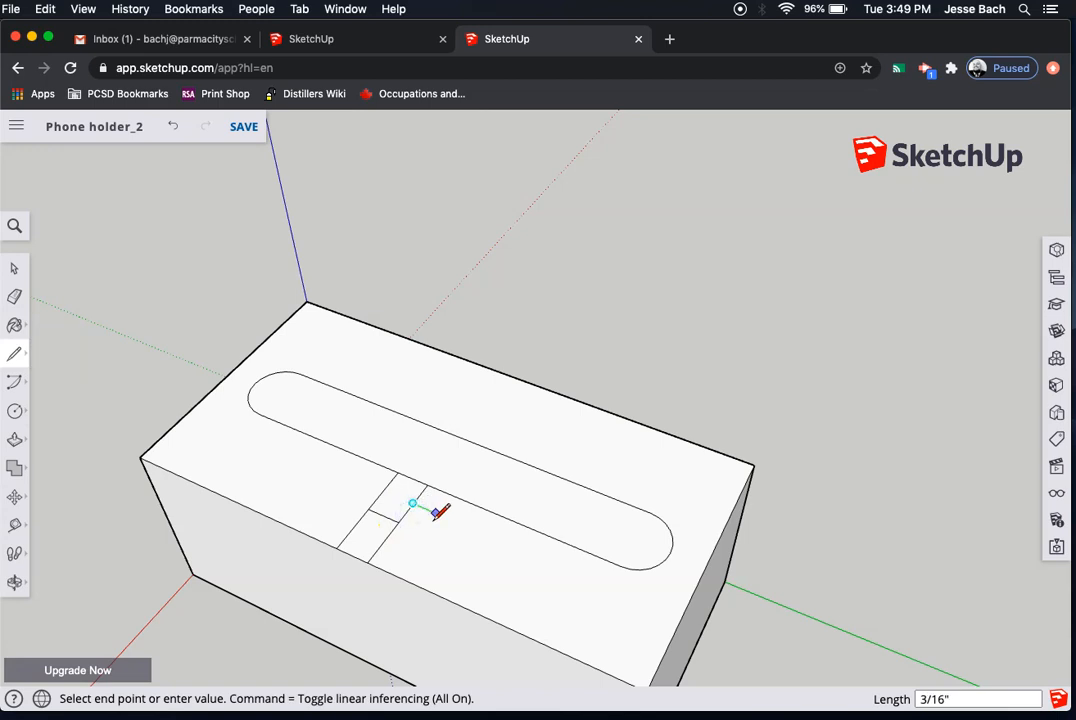
{"action": "key", "text": "Return"}
{"action": "key", "text": "Escape"}
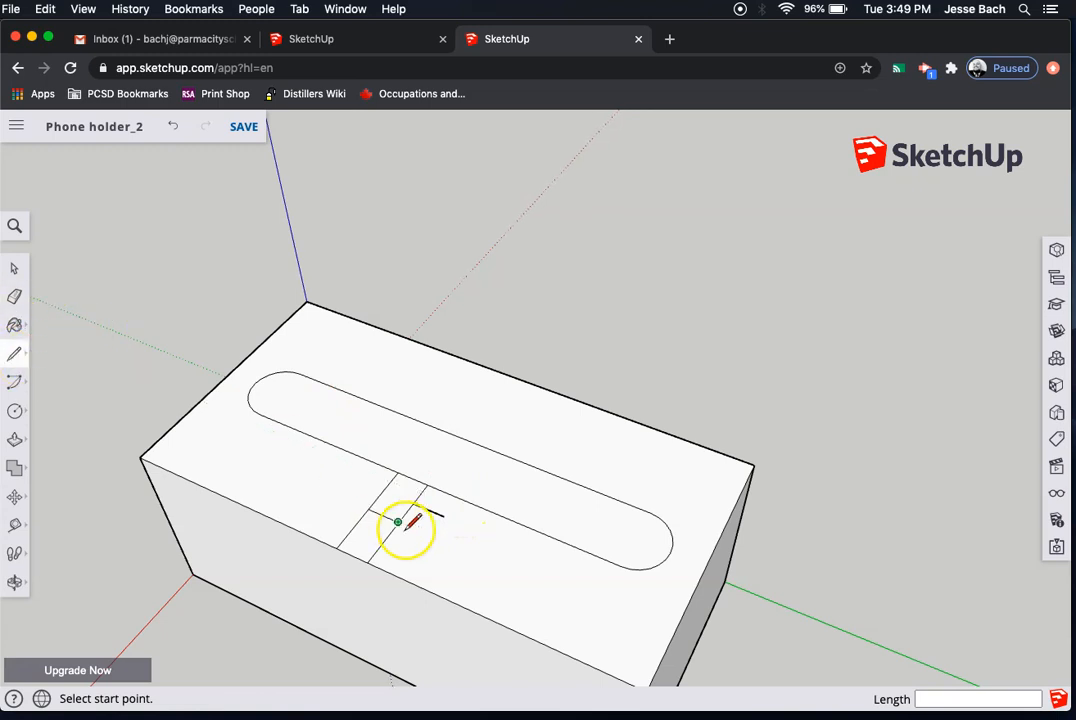
Draw the cutout's right side through the new offset line's end, from the block's front top edge to the slot edge.
{"action": "left_click", "coordinate": [443, 516]}
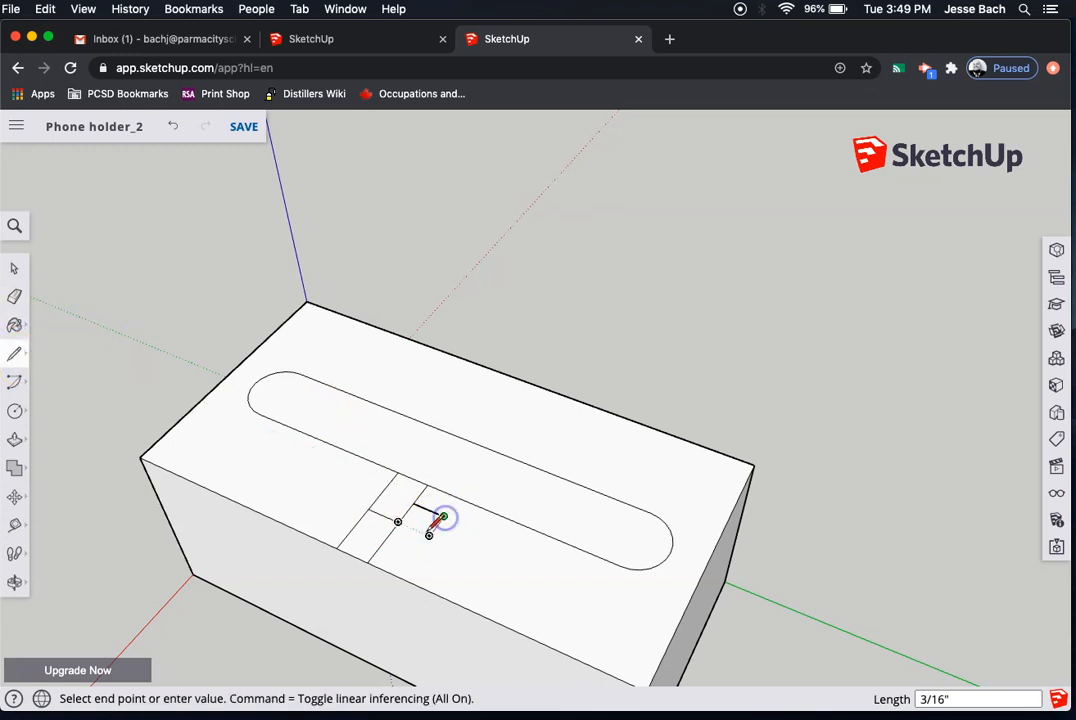
{"action": "left_click", "coordinate": [398, 576]}
{"action": "left_click", "coordinate": [445, 515]}
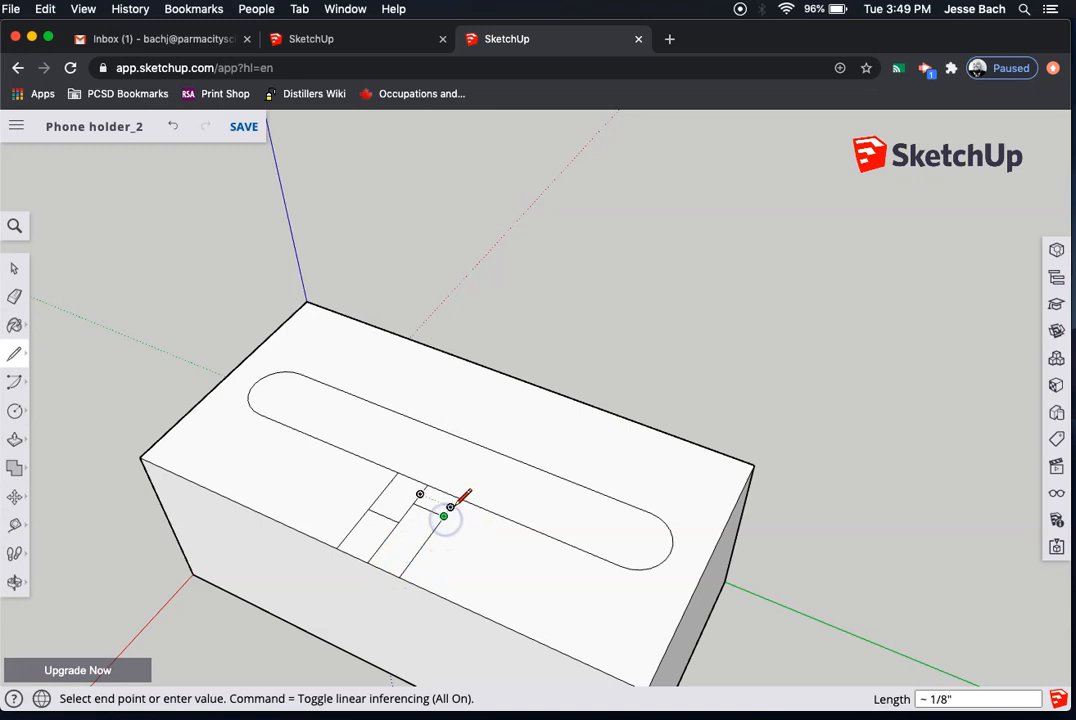
{"action": "left_click", "coordinate": [457, 497]}
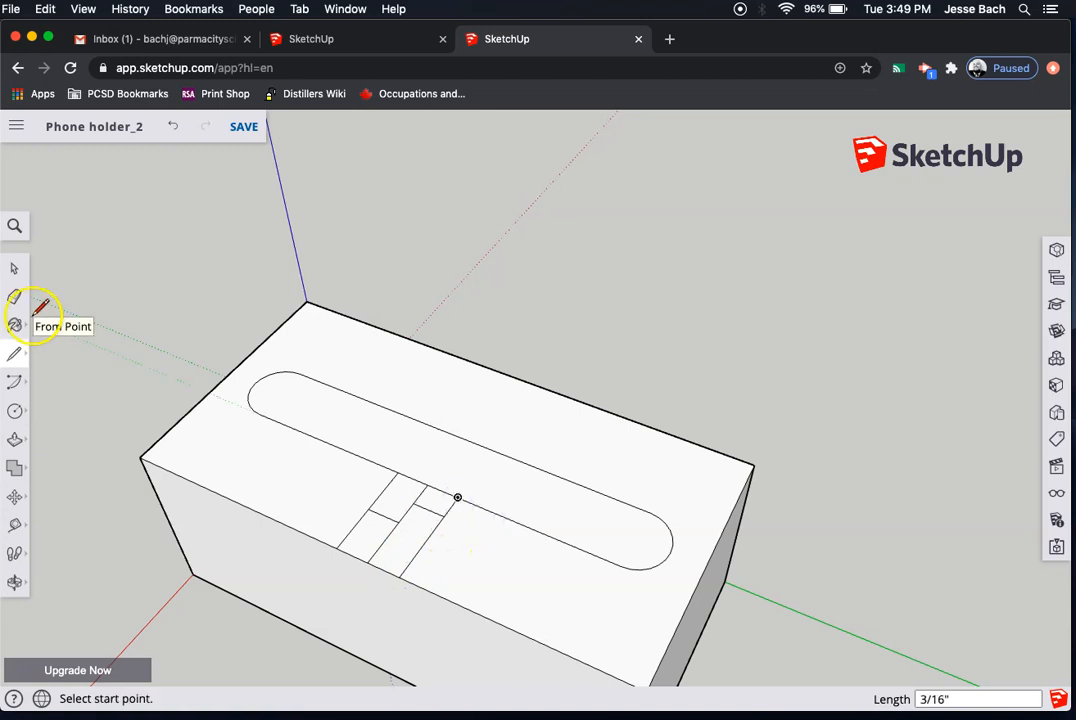
Erase the centre line, both offset lines and the slot edge segments between the cutout's two sides.
{"action": "left_click", "coordinate": [15, 297]}
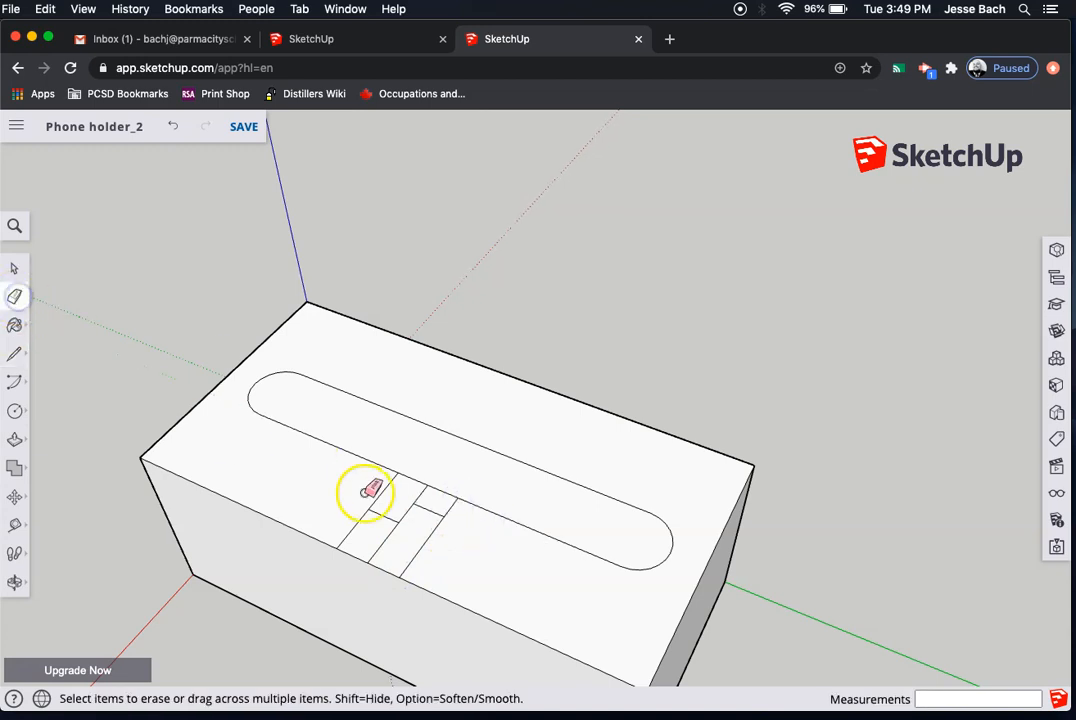
{"action": "left_click", "coordinate": [425, 498]}
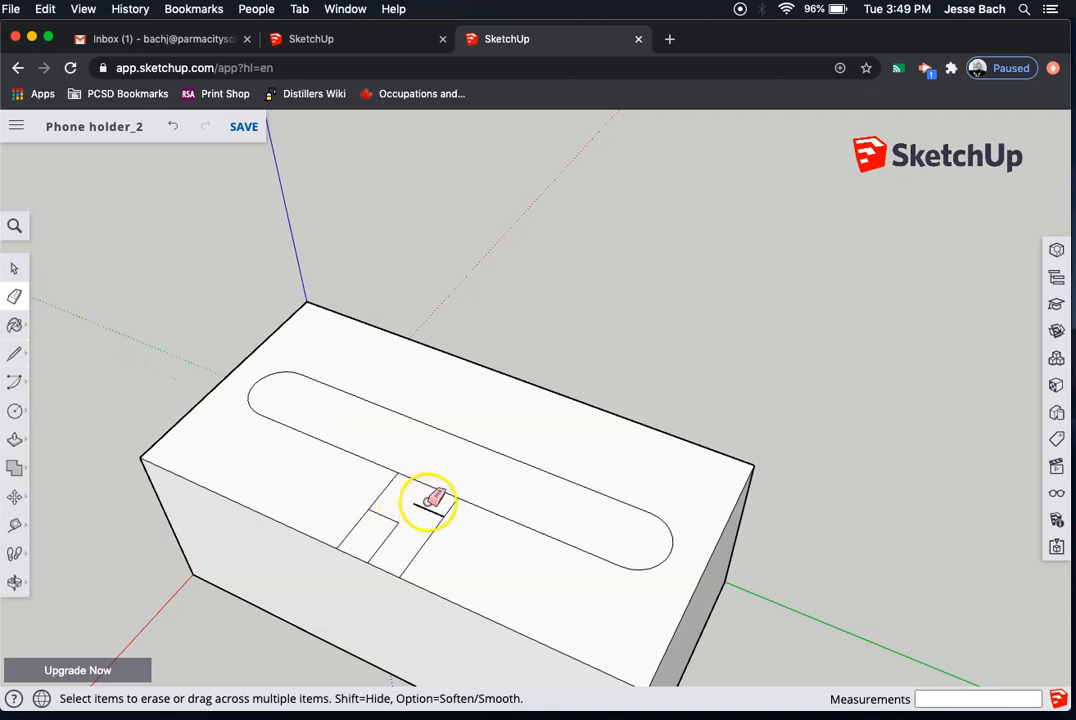
{"action": "left_click", "coordinate": [385, 512]}
{"action": "left_click", "coordinate": [384, 526]}
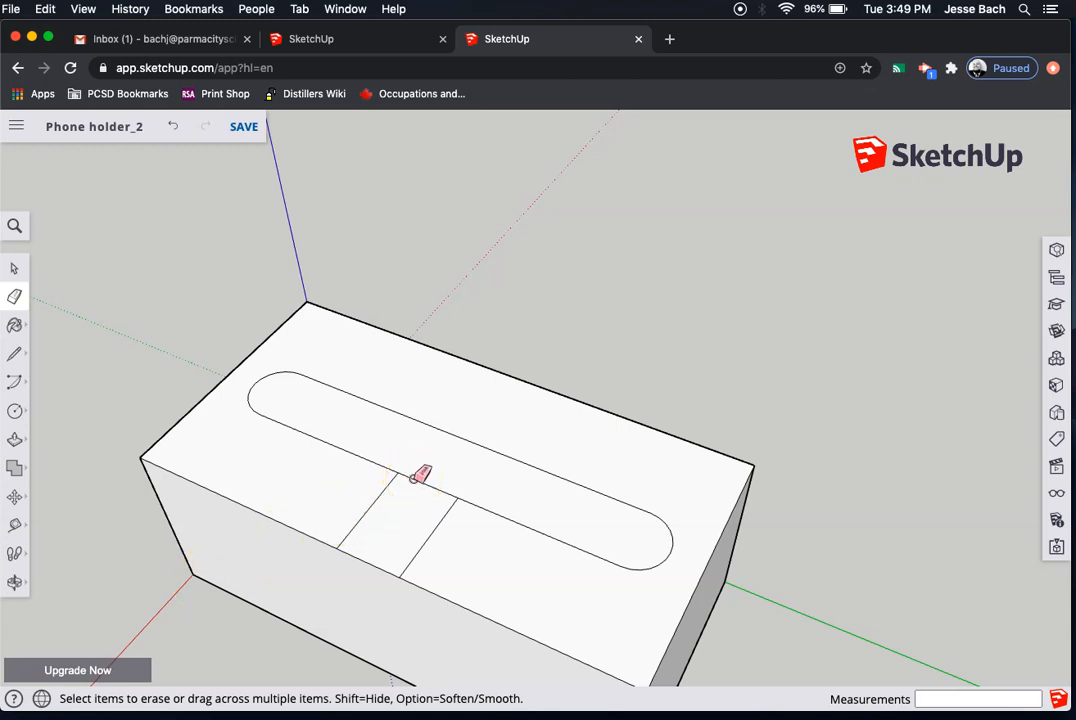
{"action": "mouse_move", "coordinate": [413, 478]}
{"action": "left_mouse_down"}
{"action": "mouse_move", "coordinate": [439, 473]}
{"action": "mouse_move", "coordinate": [408, 461]}
{"action": "mouse_move", "coordinate": [384, 497]}
{"action": "mouse_move", "coordinate": [433, 520]}
{"action": "mouse_move", "coordinate": [430, 481]}
{"action": "left_mouse_up"}
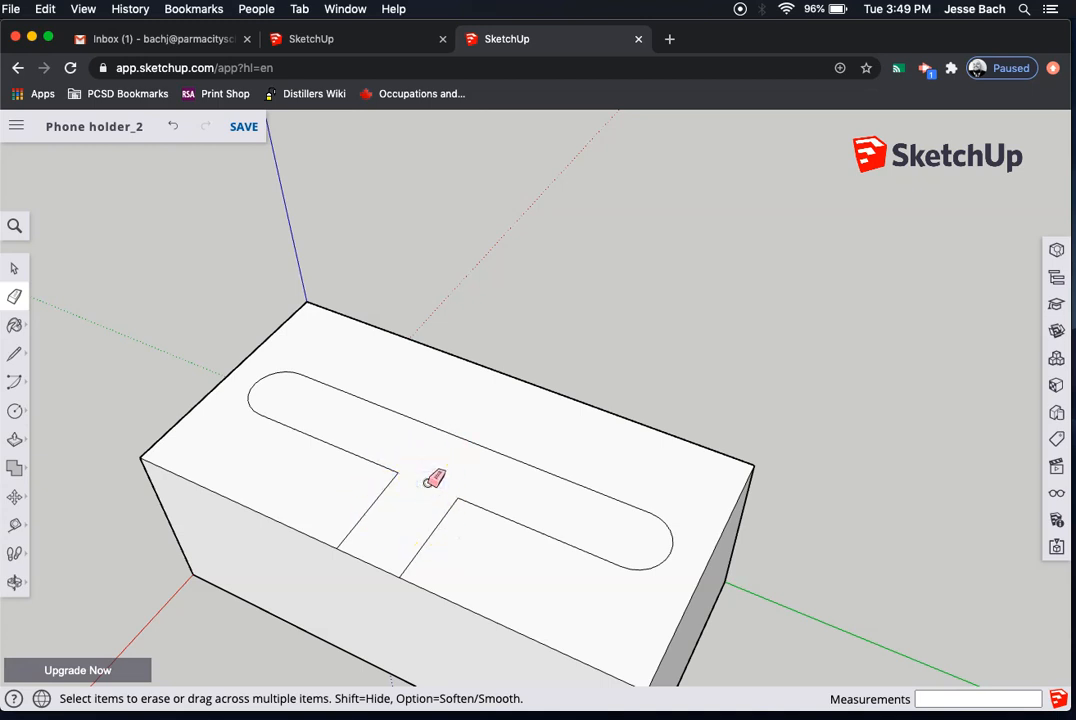
{"action": "scroll", "coordinate": [433, 479], "scroll_direction": "up", "scroll_amount": 1}
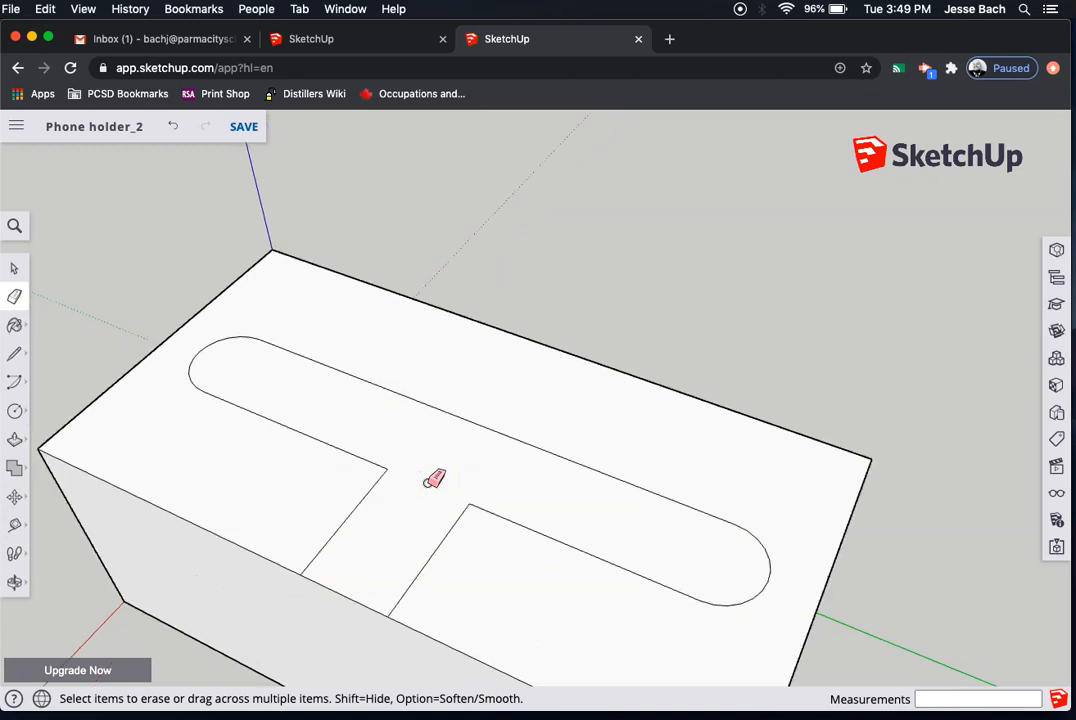
{"action": "scroll", "coordinate": [433, 479], "scroll_direction": "down", "scroll_amount": 5}
{"action": "left_click", "coordinate": [416, 471]}
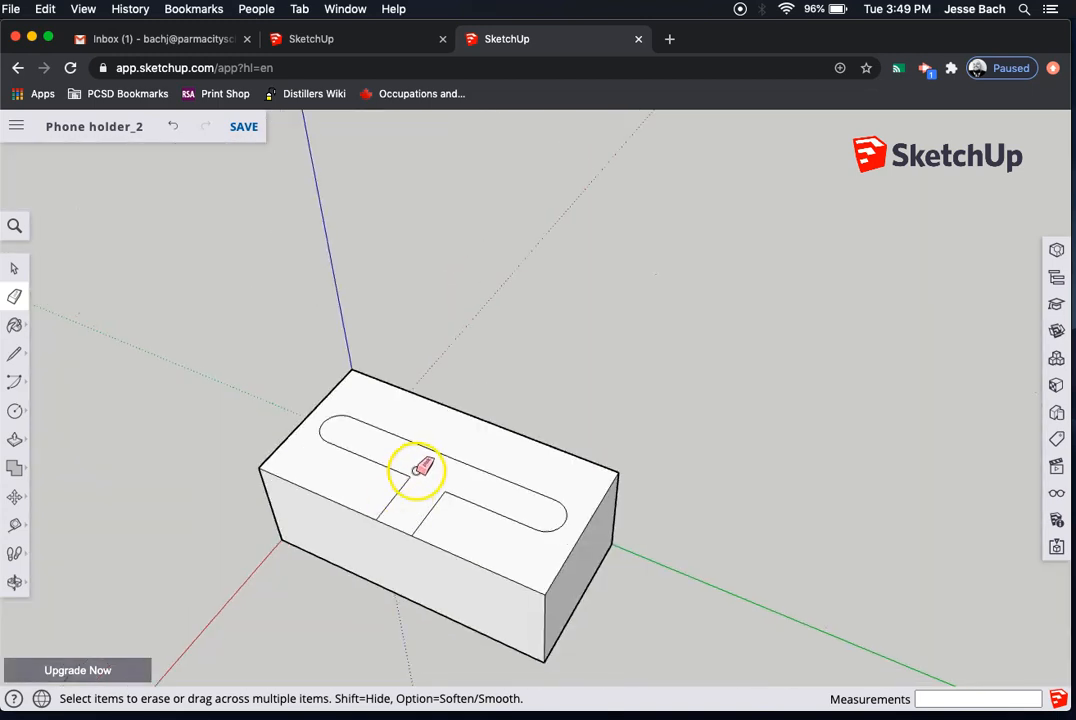
{"action": "mouse_move", "coordinate": [418, 469]}
{"action": "left_mouse_down"}
{"action": "mouse_move", "coordinate": [355, 437]}
{"action": "mouse_move", "coordinate": [409, 448]}
{"action": "left_mouse_up"}
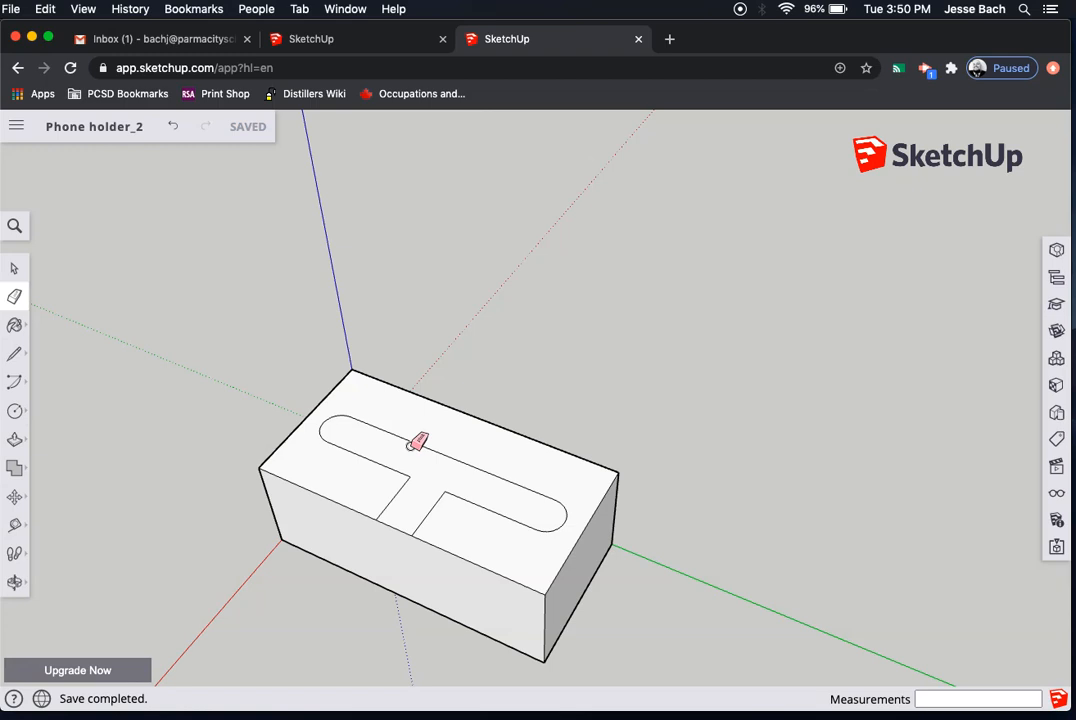
{"action": "mouse_move", "coordinate": [418, 442]}
{"action": "left_mouse_down"}
{"action": "mouse_move", "coordinate": [387, 425]}
{"action": "mouse_move", "coordinate": [408, 452]}
{"action": "mouse_move", "coordinate": [482, 494]}
{"action": "mouse_move", "coordinate": [408, 496]}
{"action": "mouse_move", "coordinate": [401, 454]}
{"action": "mouse_move", "coordinate": [390, 458]}
{"action": "mouse_move", "coordinate": [402, 441]}
{"action": "mouse_move", "coordinate": [387, 449]}
{"action": "mouse_move", "coordinate": [340, 416]}
{"action": "mouse_move", "coordinate": [387, 434]}
{"action": "left_mouse_up"}
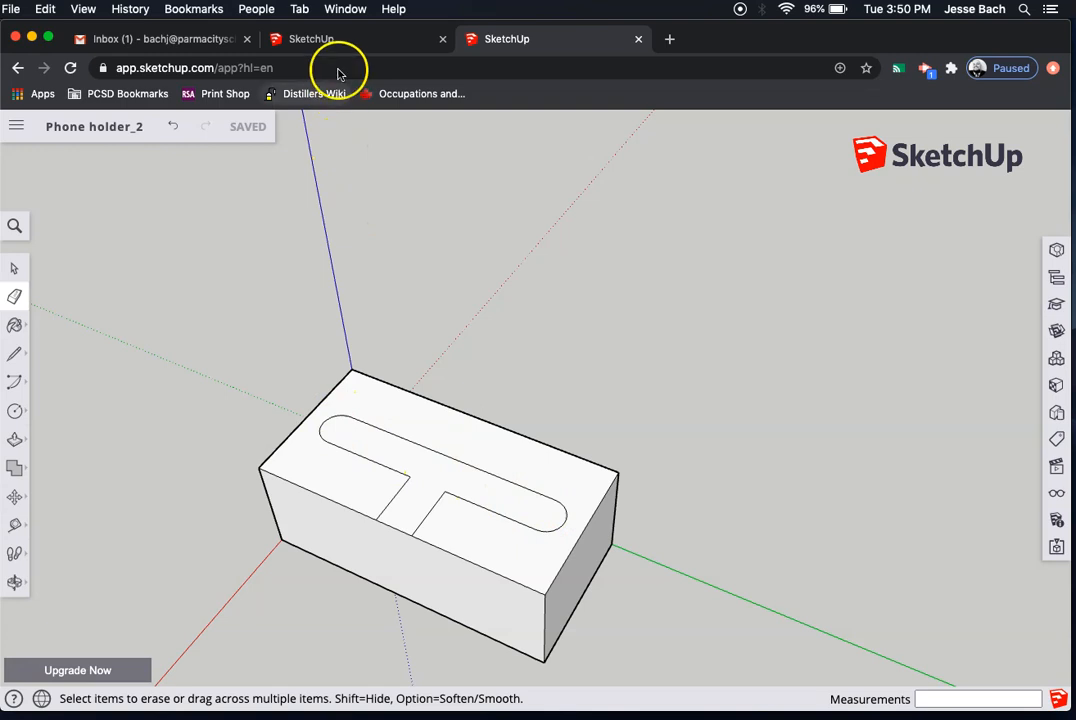
Check the finished phone holder in the other tab and Push/Pull the merged slot and cutout face about 1 1/16 inches down into the block.
{"action": "left_click", "coordinate": [341, 38]}
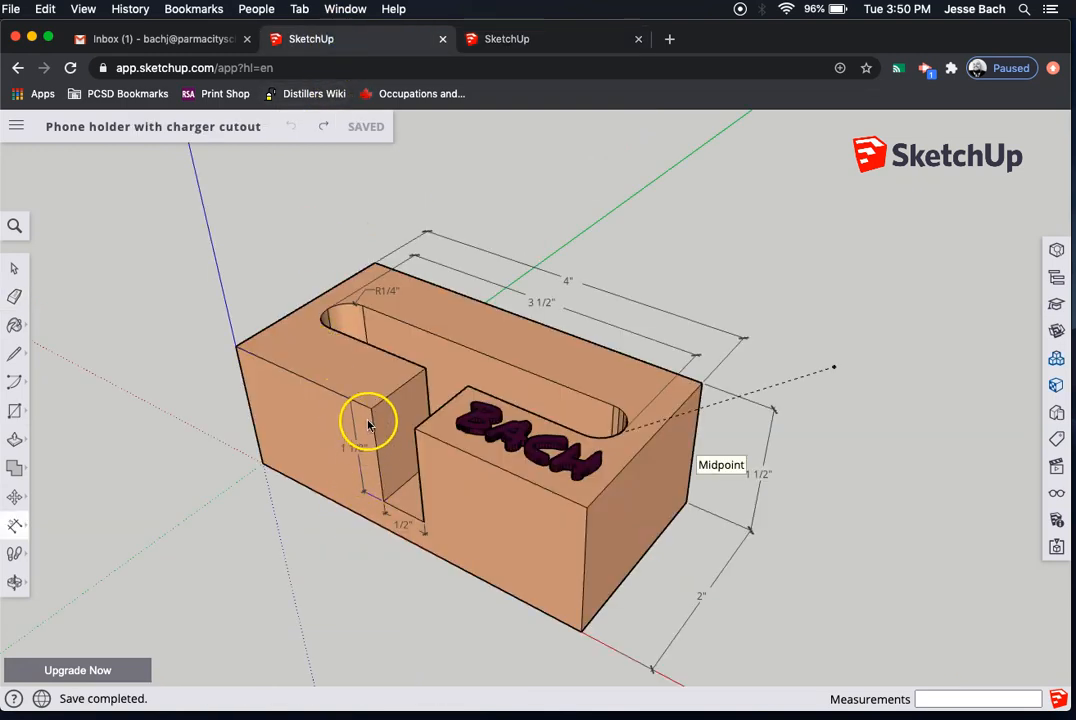
{"action": "left_click", "coordinate": [515, 45]}
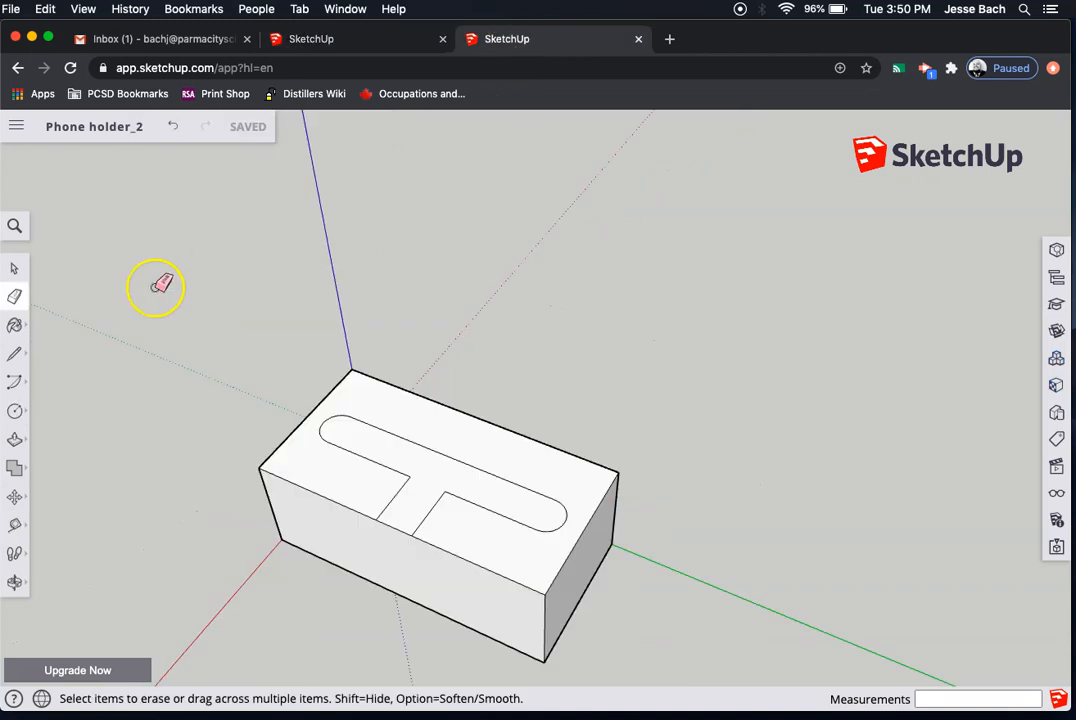
{"action": "left_click", "coordinate": [13, 441]}
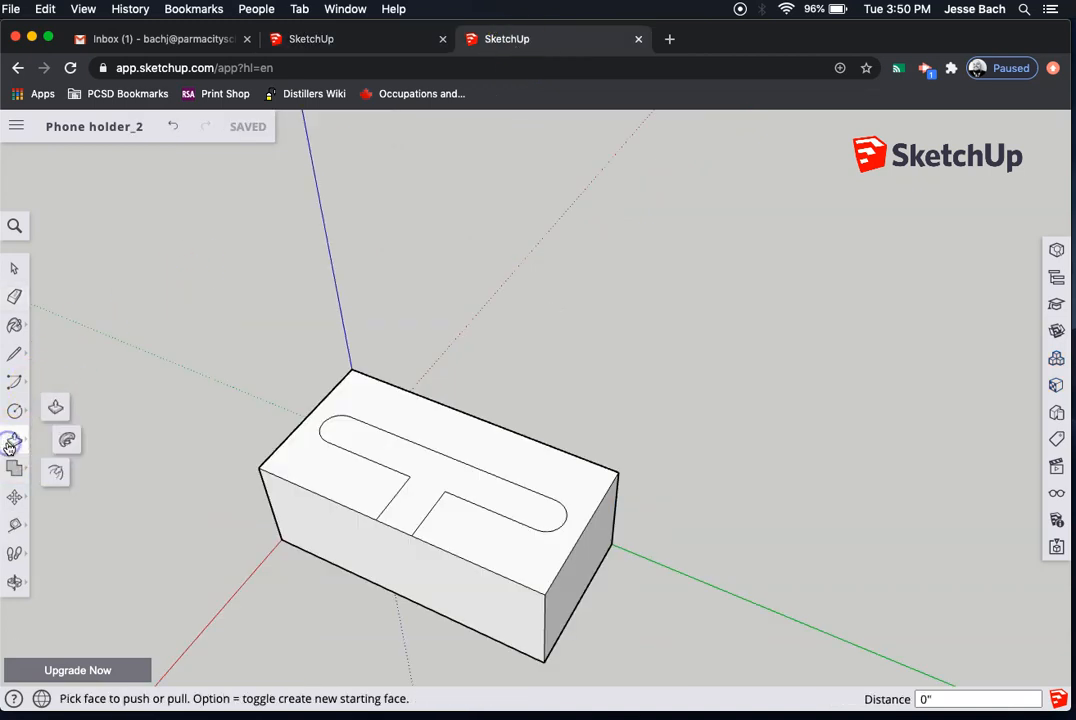
{"action": "left_click", "coordinate": [53, 408]}
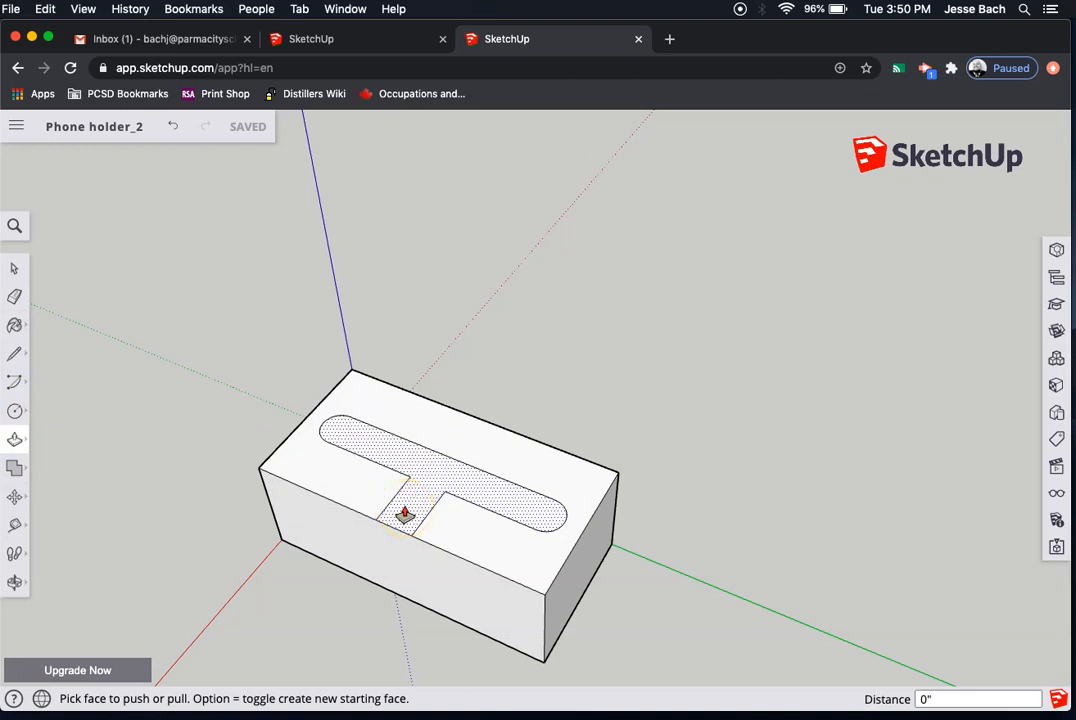
{"action": "left_click", "coordinate": [404, 515]}
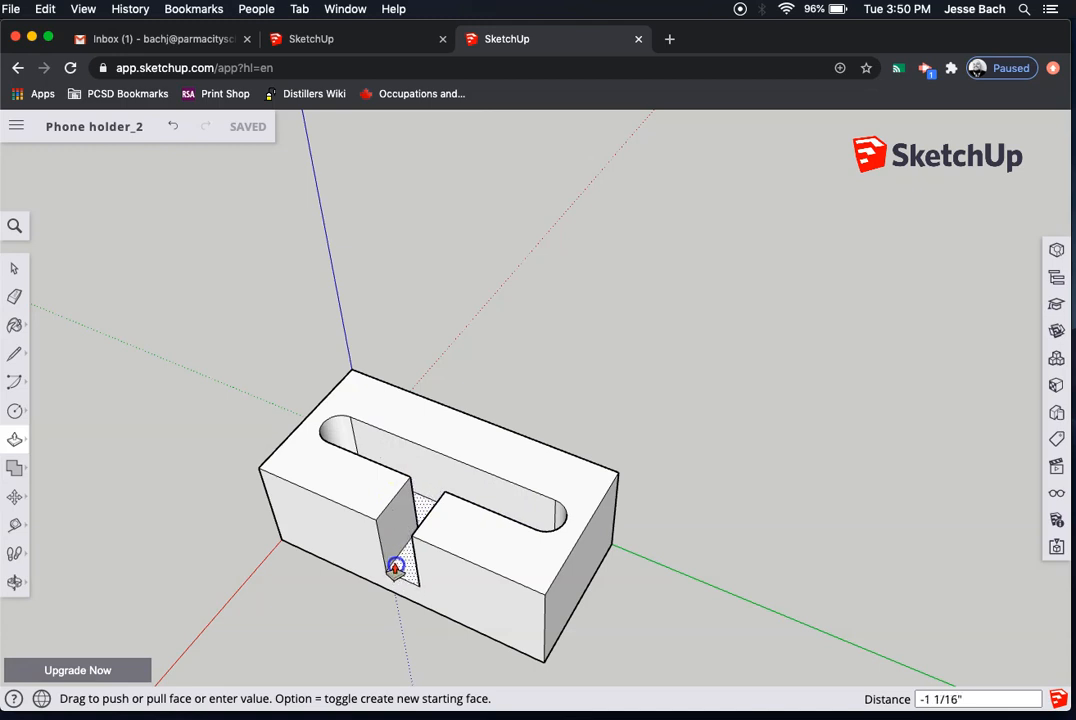
{"action": "left_click", "coordinate": [395, 567]}
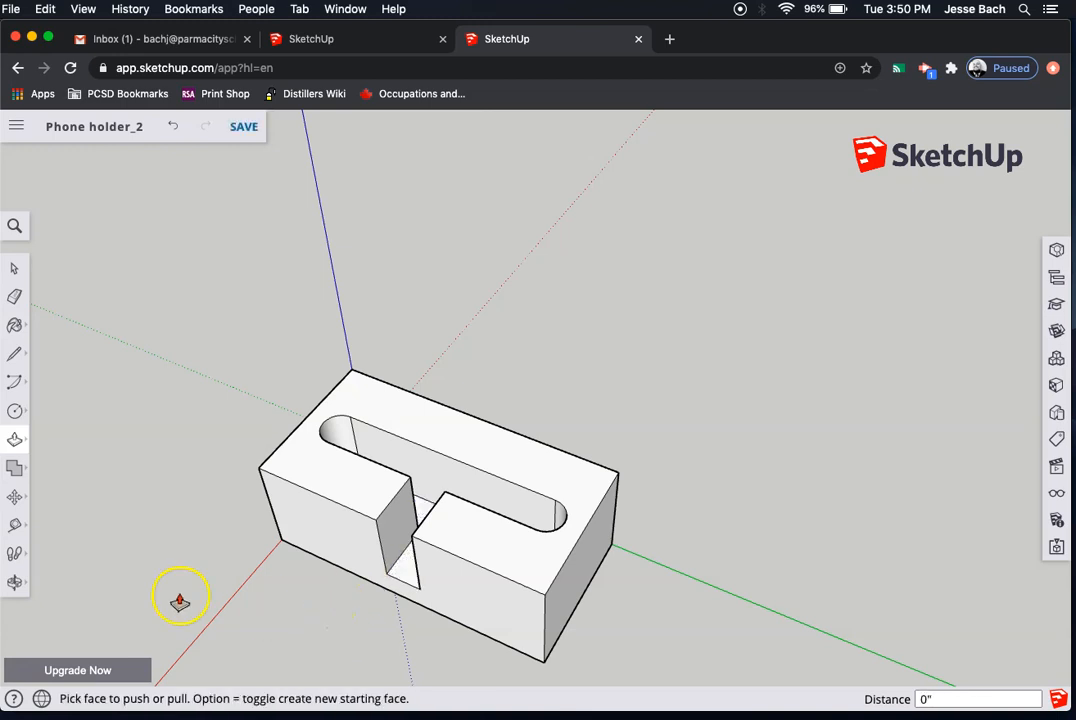
Inspect the block with its recessed slot and charger cutout, and save the model.
{"action": "left_click", "coordinate": [14, 581]}
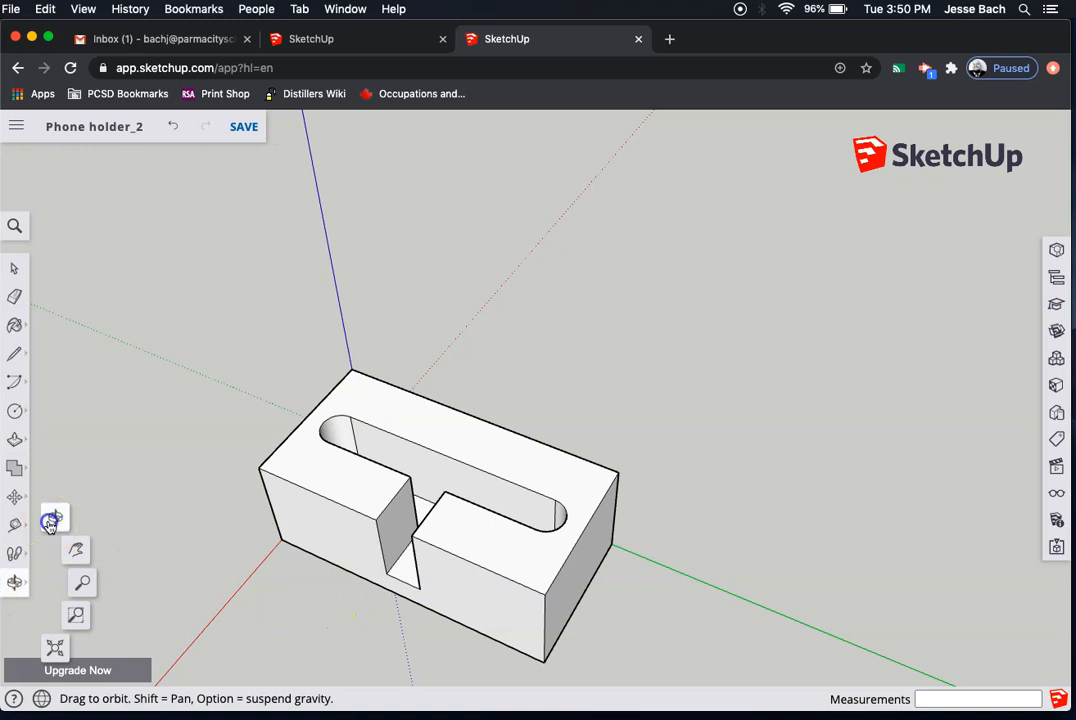
{"action": "left_click", "coordinate": [53, 516]}
{"action": "mouse_move", "coordinate": [353, 456]}
{"action": "left_mouse_down"}
{"action": "mouse_move", "coordinate": [457, 373]}
{"action": "mouse_move", "coordinate": [288, 483]}
{"action": "mouse_move", "coordinate": [307, 504]}
{"action": "mouse_move", "coordinate": [286, 567]}
{"action": "mouse_move", "coordinate": [368, 560]}
{"action": "mouse_move", "coordinate": [377, 392]}
{"action": "mouse_move", "coordinate": [274, 492]}
{"action": "mouse_move", "coordinate": [310, 526]}
{"action": "mouse_move", "coordinate": [374, 482]}
{"action": "mouse_move", "coordinate": [370, 440]}
{"action": "mouse_move", "coordinate": [347, 473]}
{"action": "left_mouse_up"}
{"action": "left_click", "coordinate": [263, 391]}
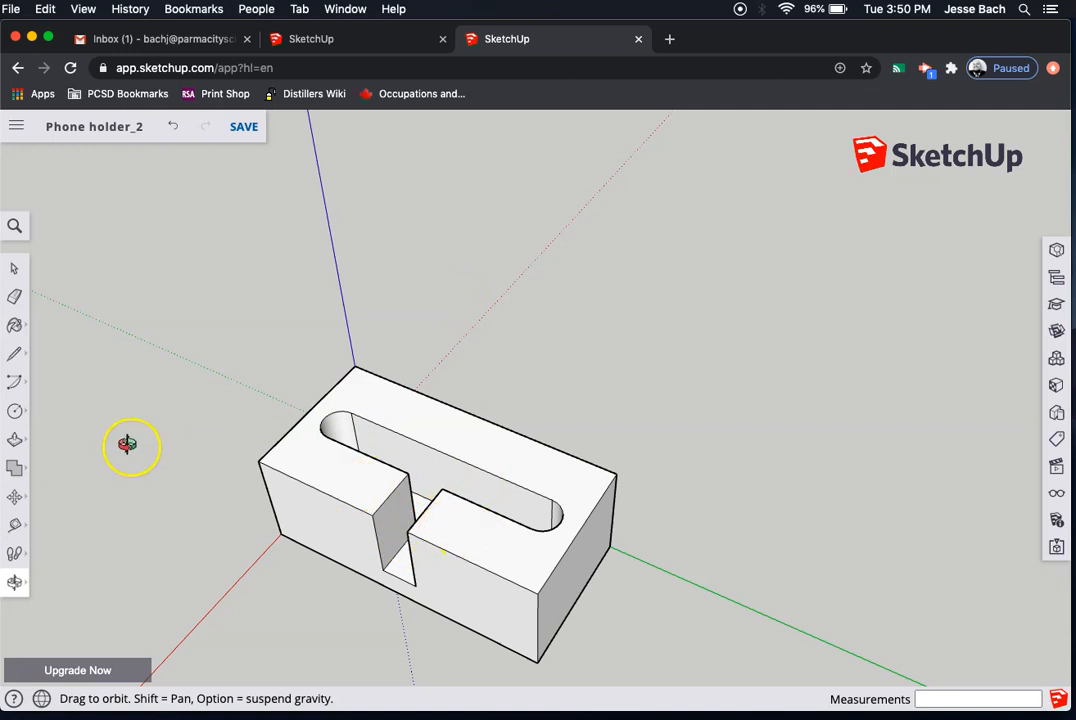
{"action": "left_click", "coordinate": [16, 410]}
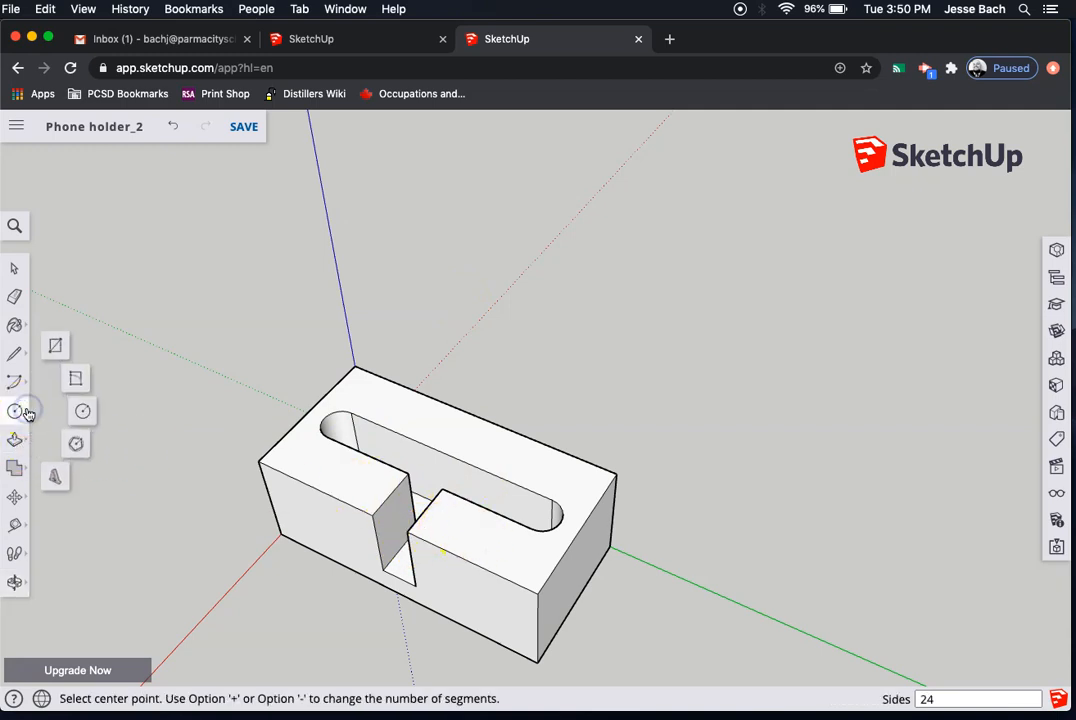
{"action": "left_click", "coordinate": [243, 127]}
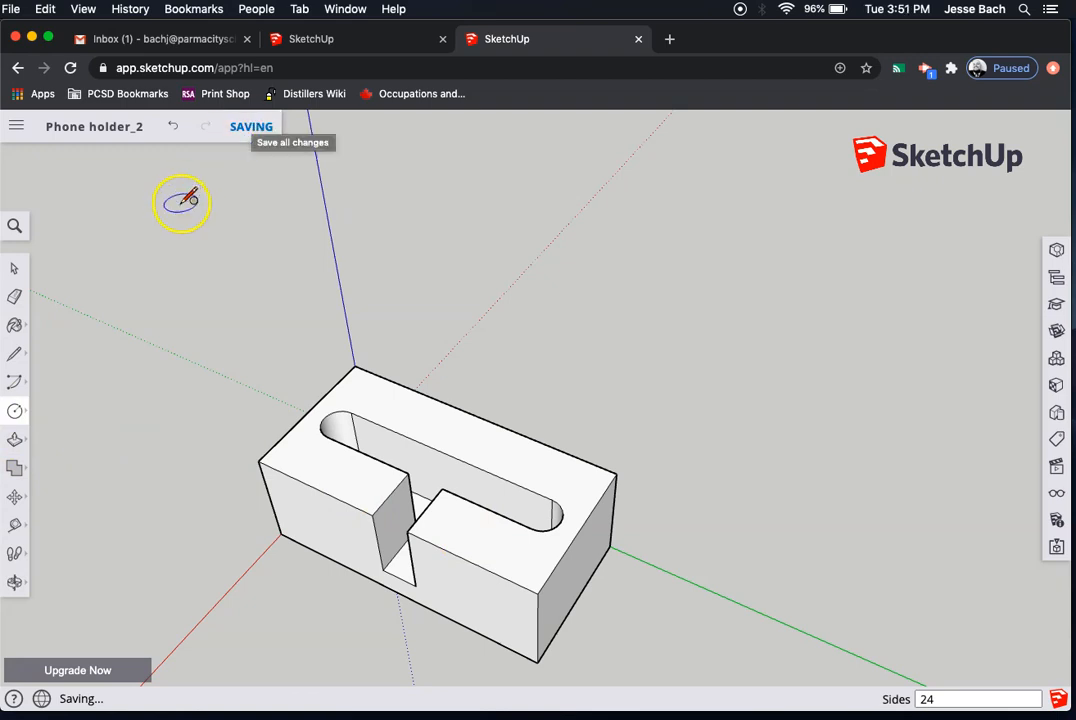
{"action": "left_click", "coordinate": [22, 382]}
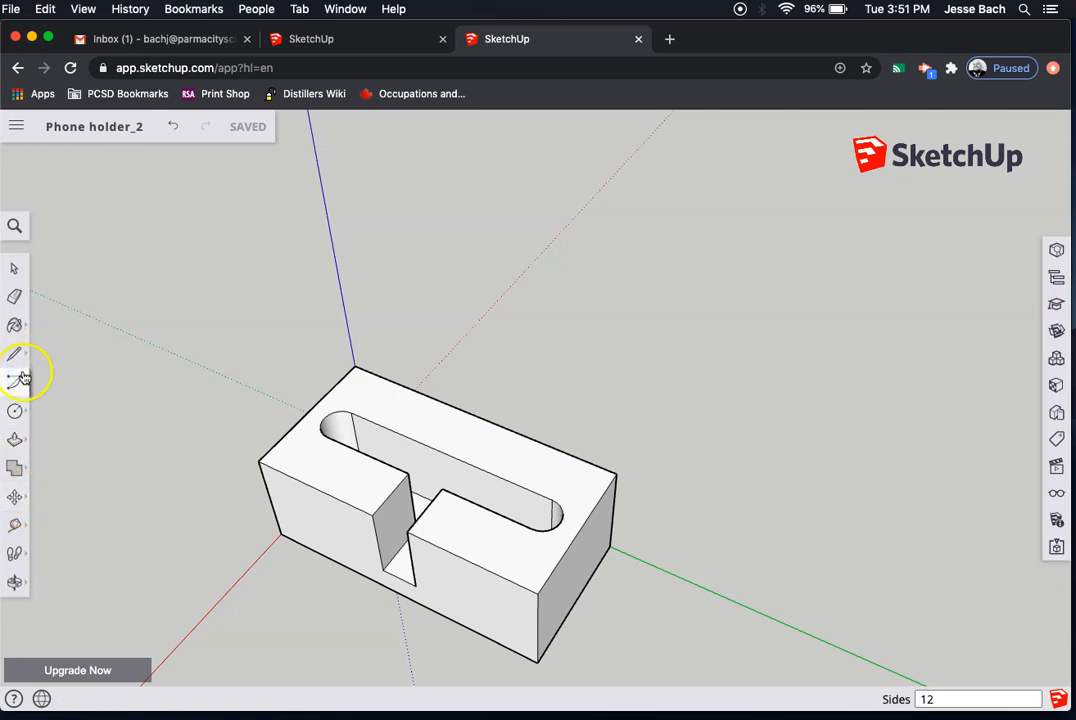
{"action": "left_click", "coordinate": [24, 354]}
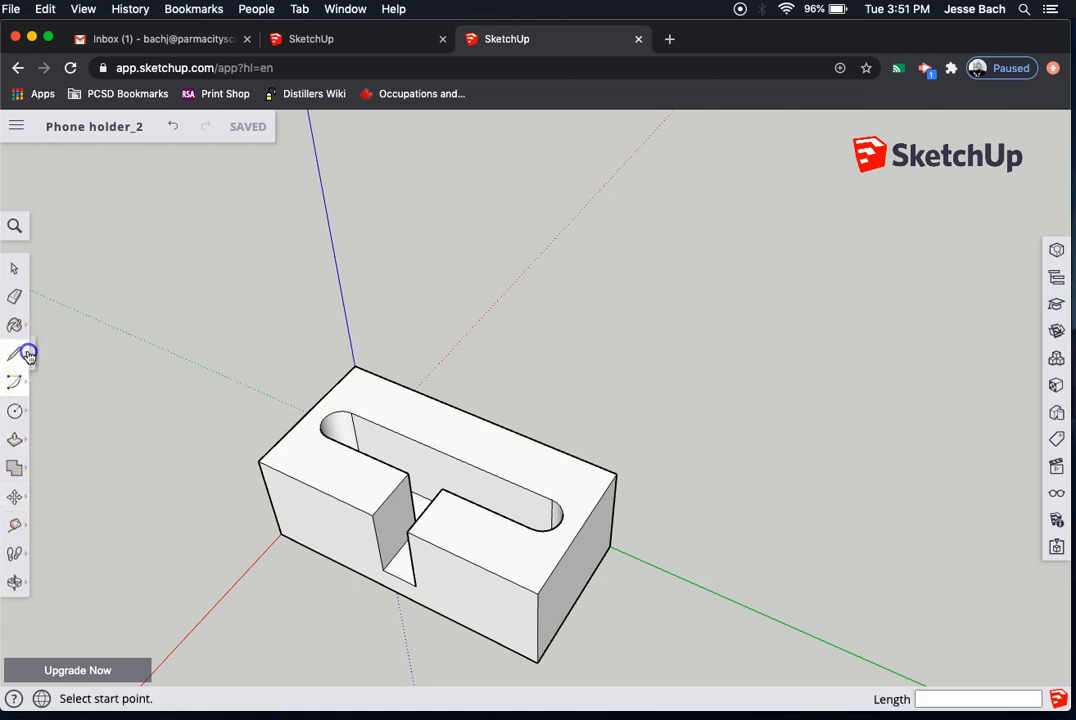
Create 3D text with the maker's surname in capital letters, using the Permanent Marker font.
{"action": "left_click", "coordinate": [26, 416]}
{"action": "left_click", "coordinate": [52, 476]}
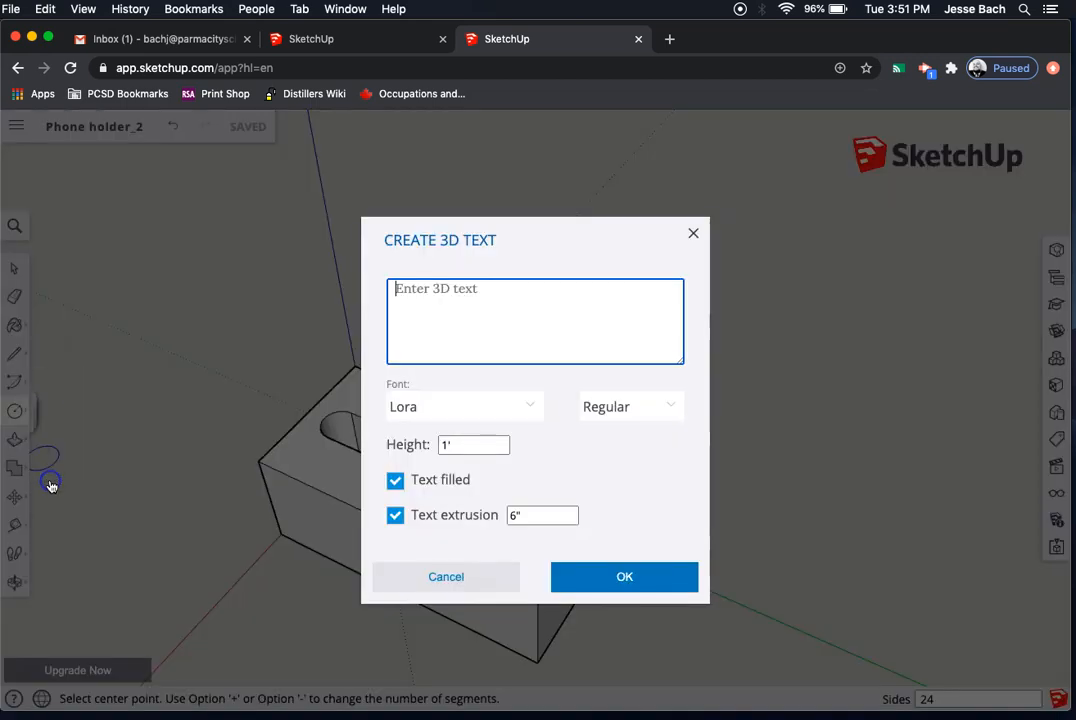
{"action": "type", "text": "BACH"}
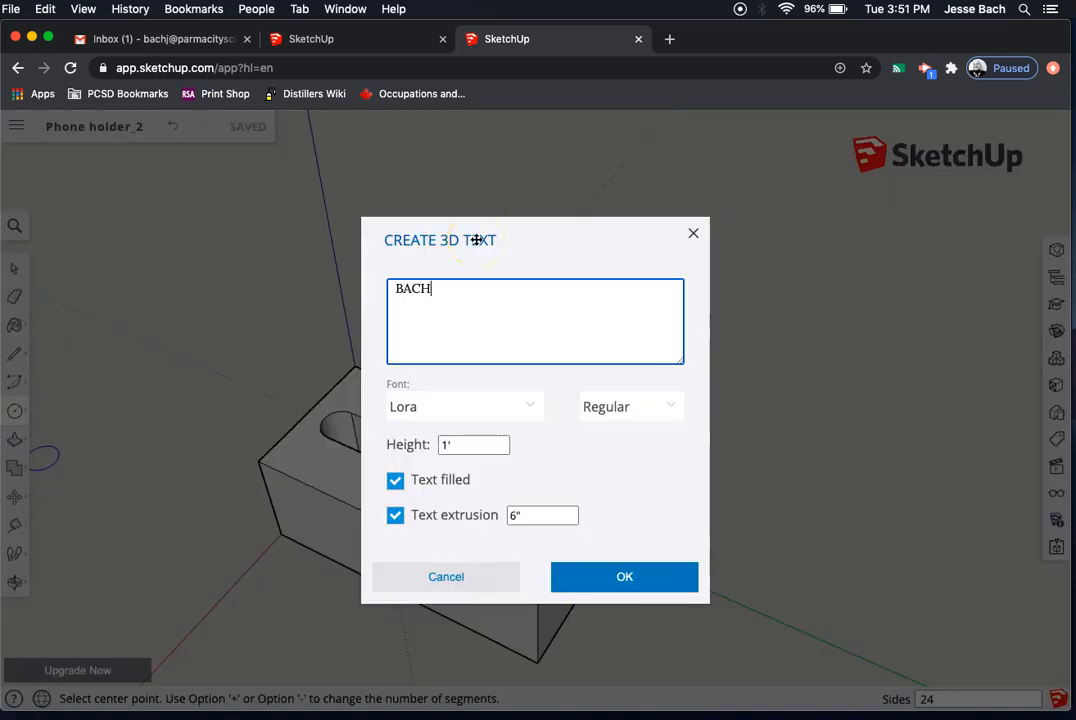
{"action": "left_click", "coordinate": [531, 403]}
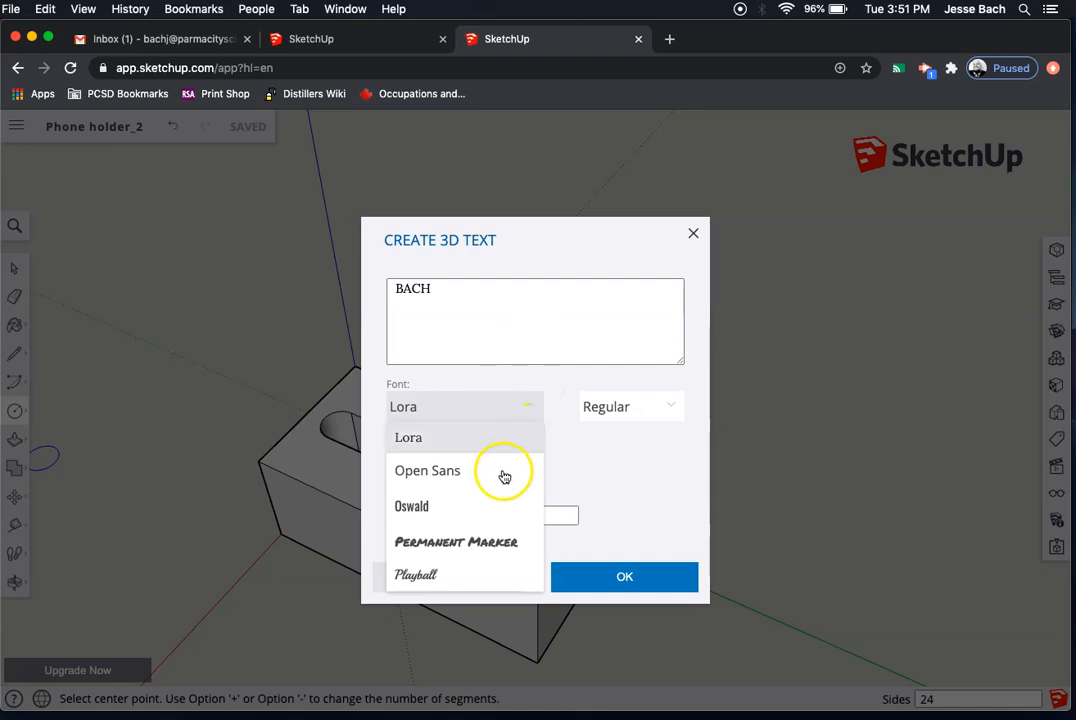
{"action": "left_click", "coordinate": [485, 546]}
Set the 3D text to 3/8" height and 1/16" extrusion, and place it along the block's short end face nearest the charger cutout's right side.
{"action": "left_click", "coordinate": [462, 442]}
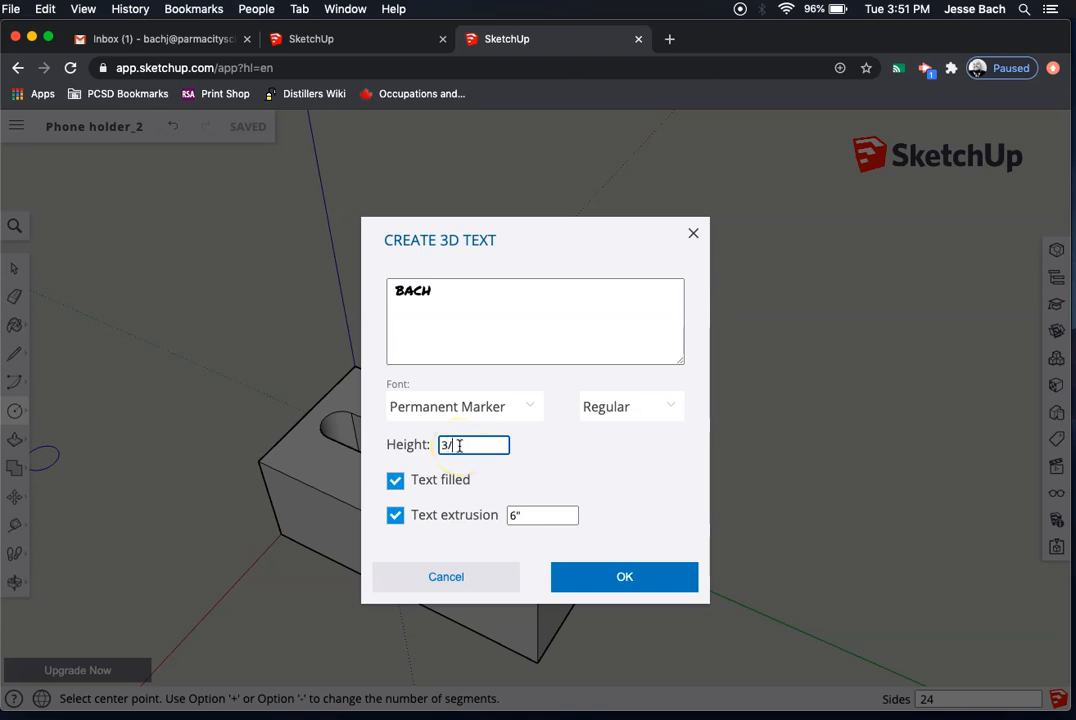
{"action": "left_click", "coordinate": [550, 514]}
{"action": "key", "text": "BackSpace"}
{"action": "key", "text": "BackSpace"}
{"action": "double_click", "coordinate": [512, 515]}
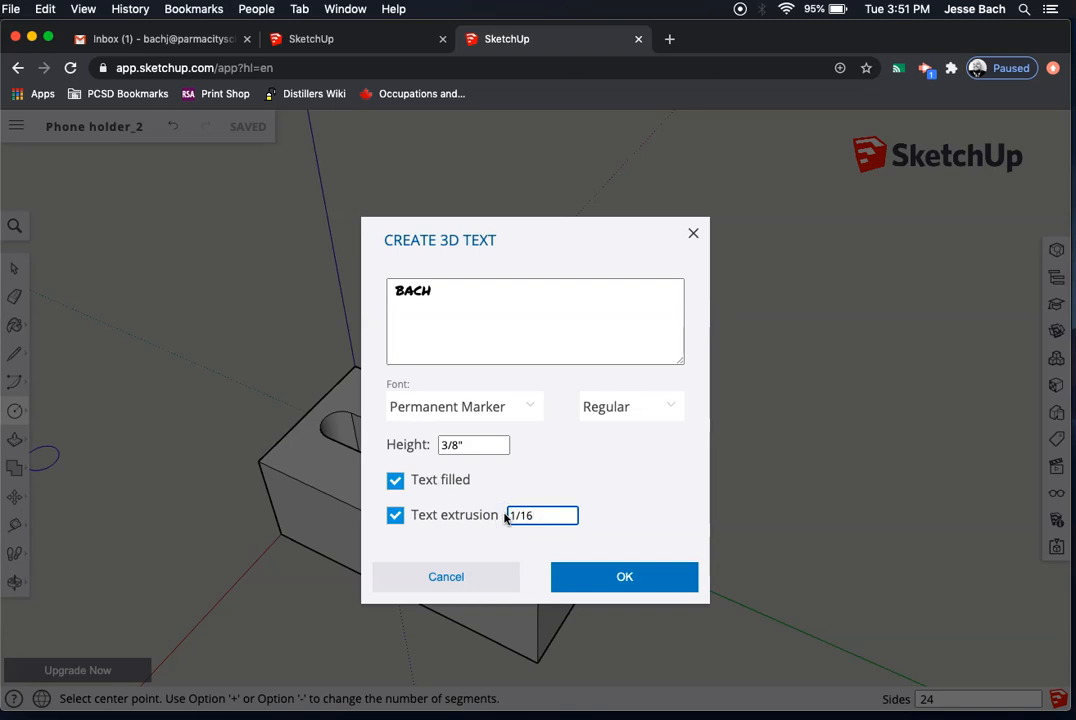
{"action": "left_click", "coordinate": [576, 573]}
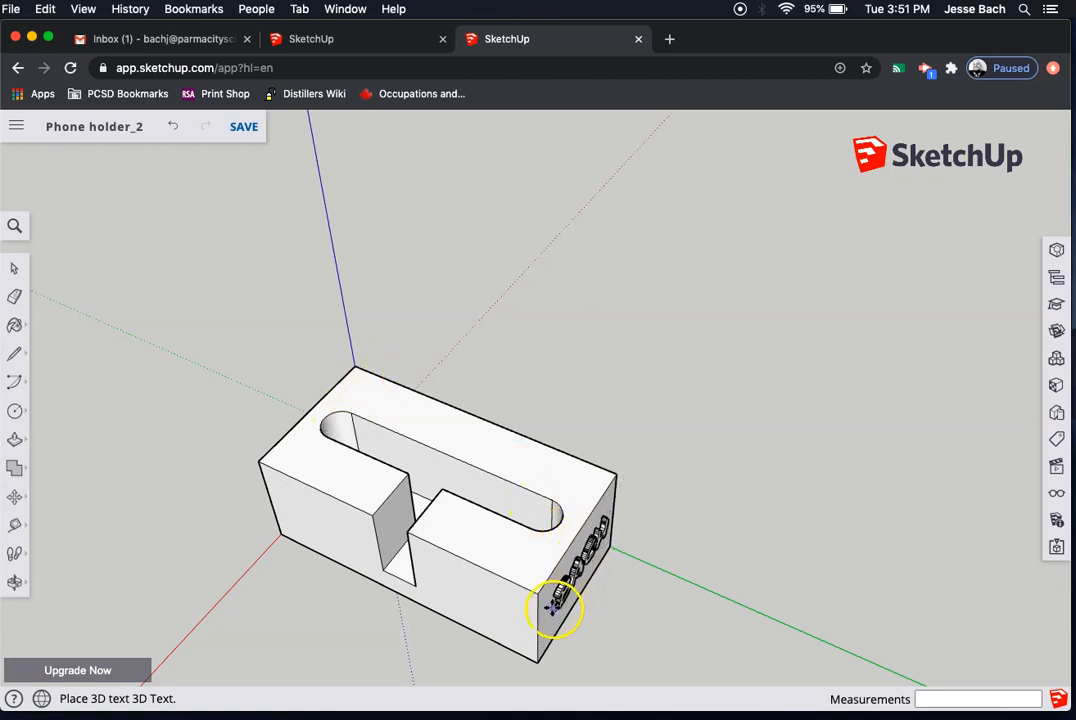
{"action": "left_click", "coordinate": [549, 610]}
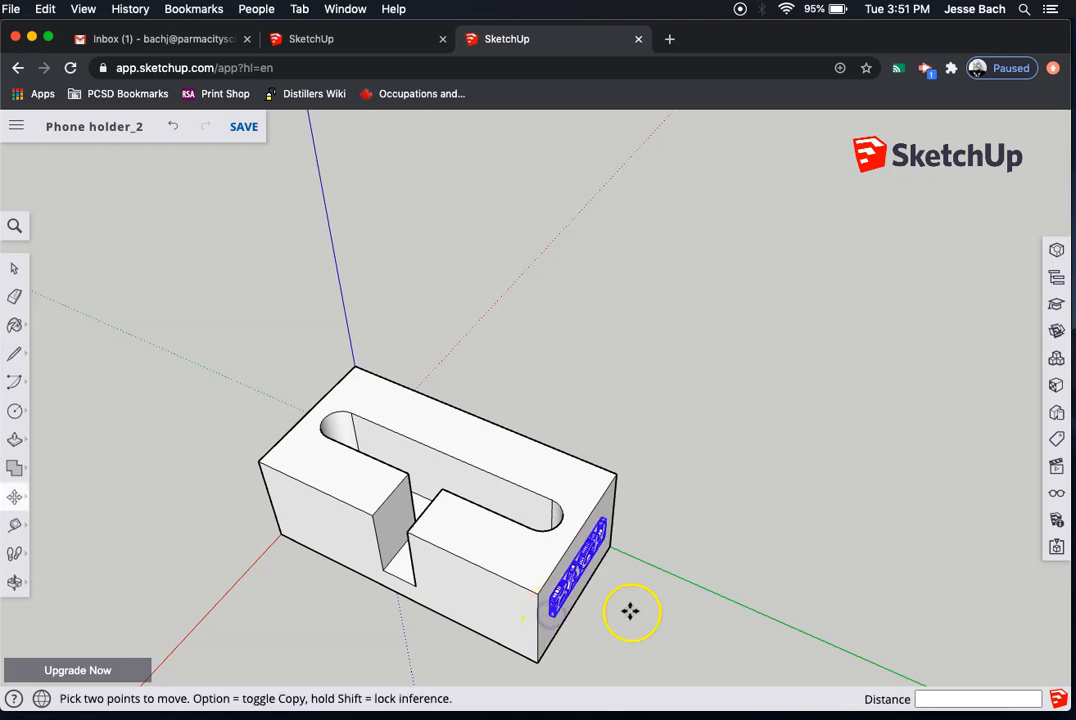